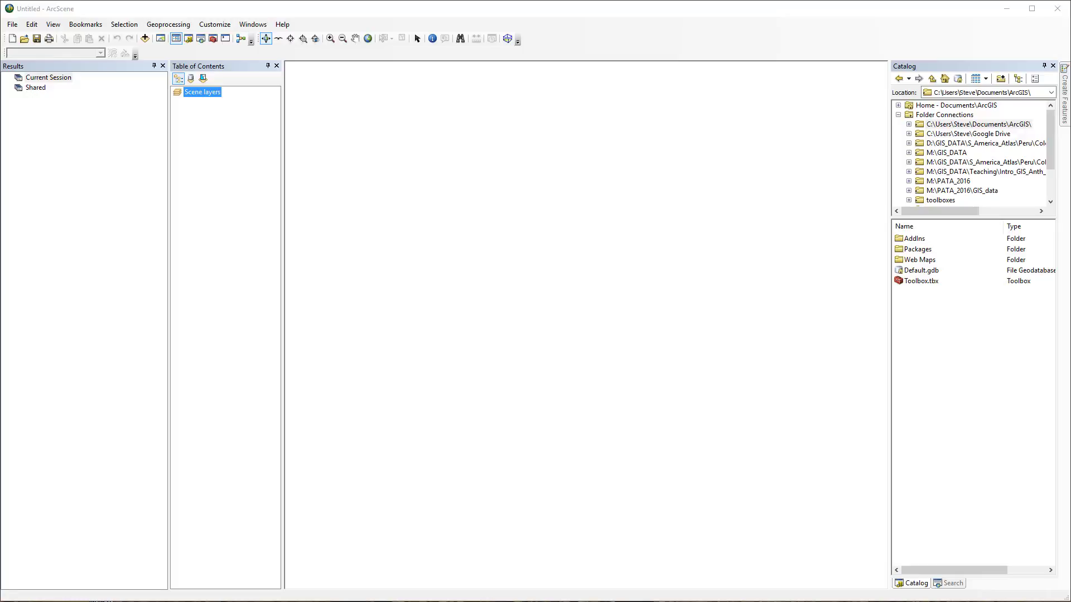
Step: Check that the 3D Analyst, Network Analyst and Spatial Analyst extensions are enabled
click(329, 16)
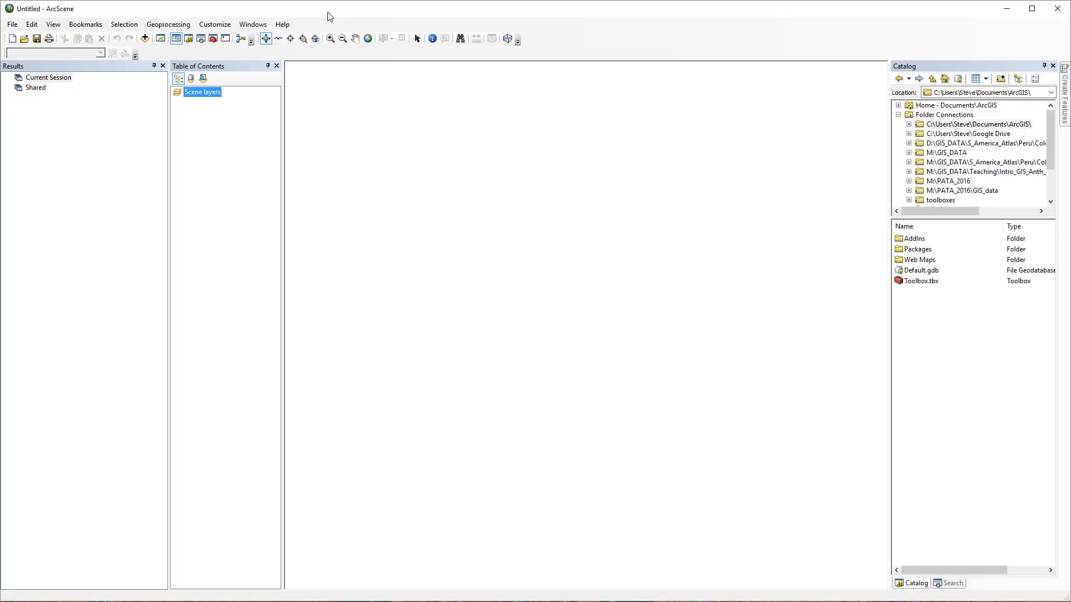
click(212, 25)
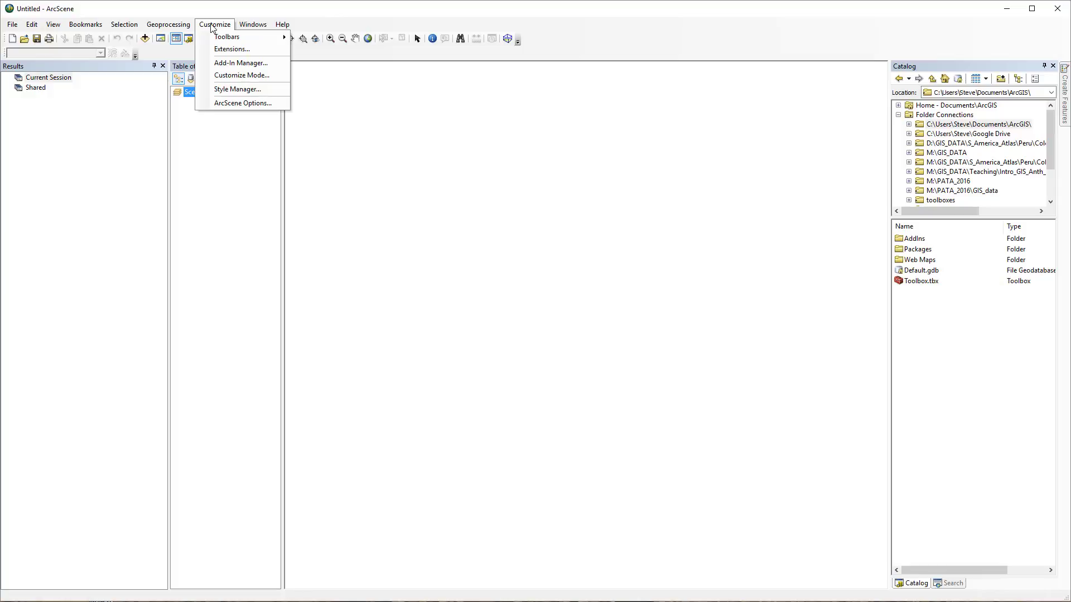
click(217, 49)
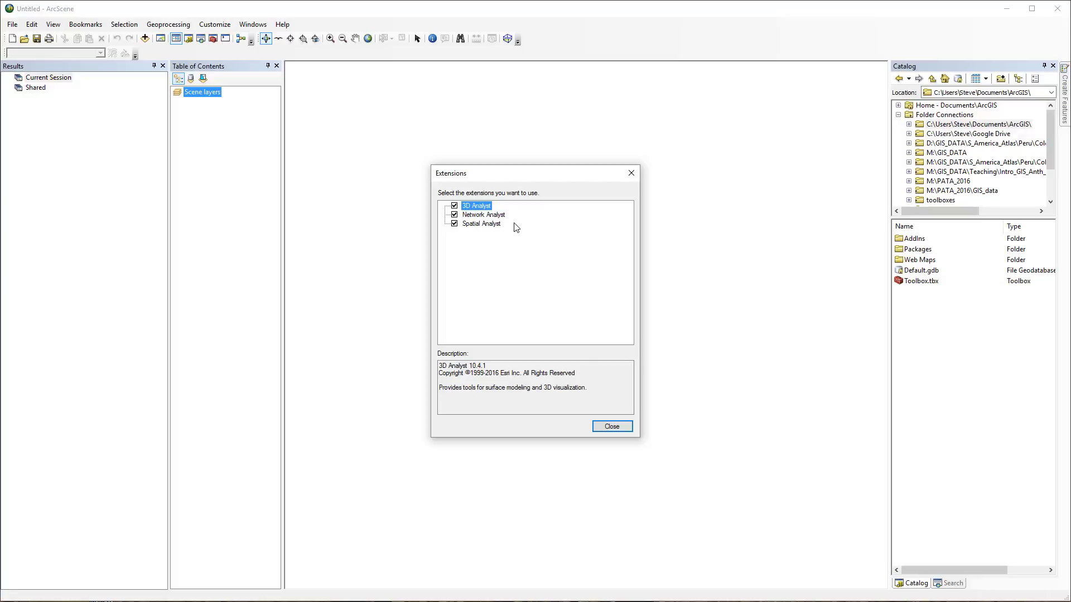
click(611, 427)
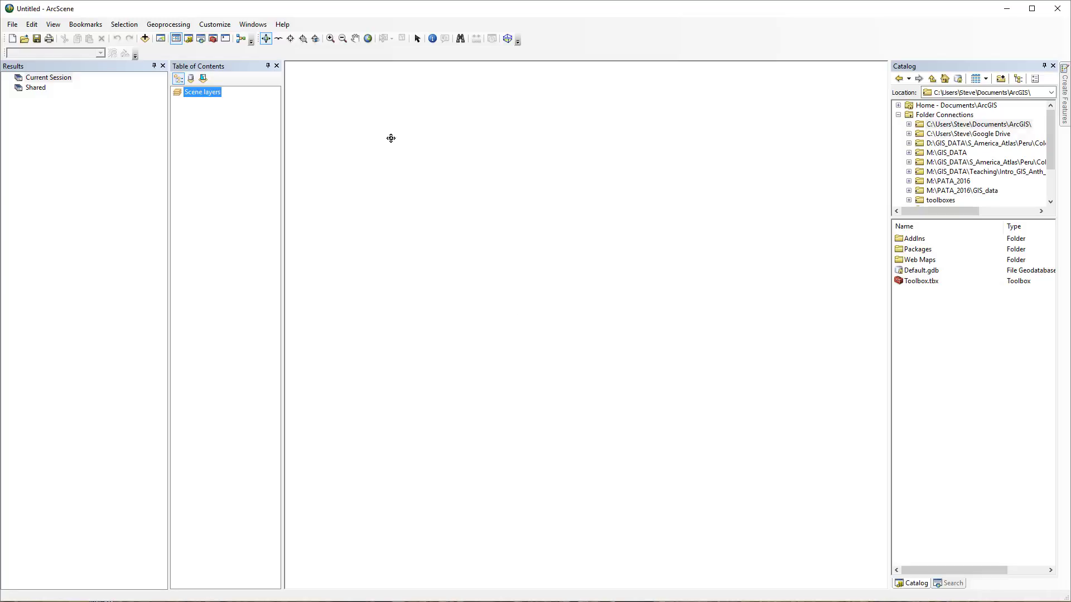
Step: Make sure background processing is disabled in the geoprocessing options and accept the settings
click(163, 26)
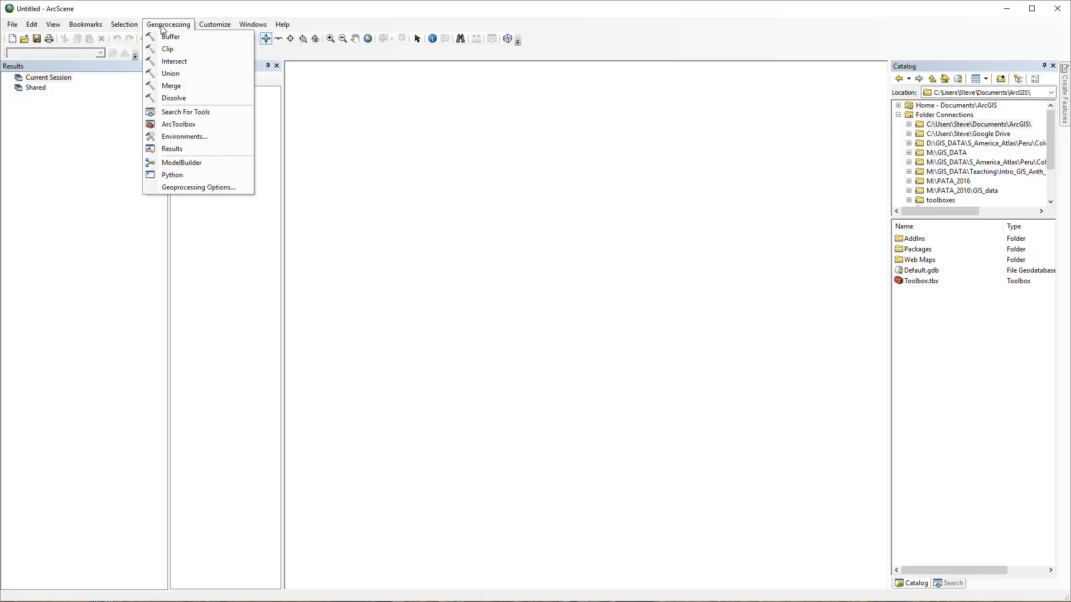
click(203, 188)
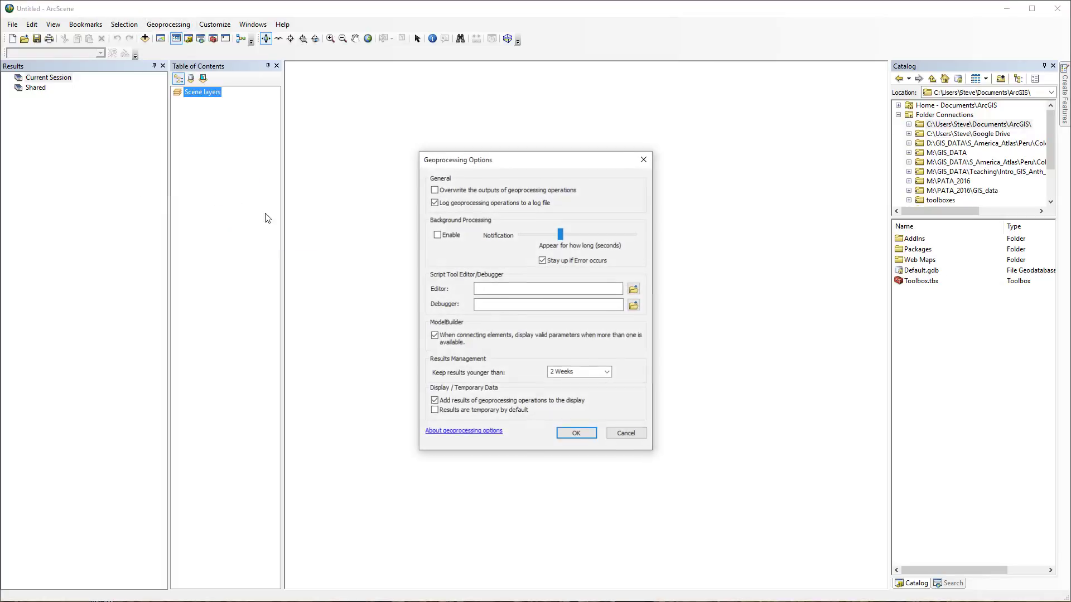
click(438, 235)
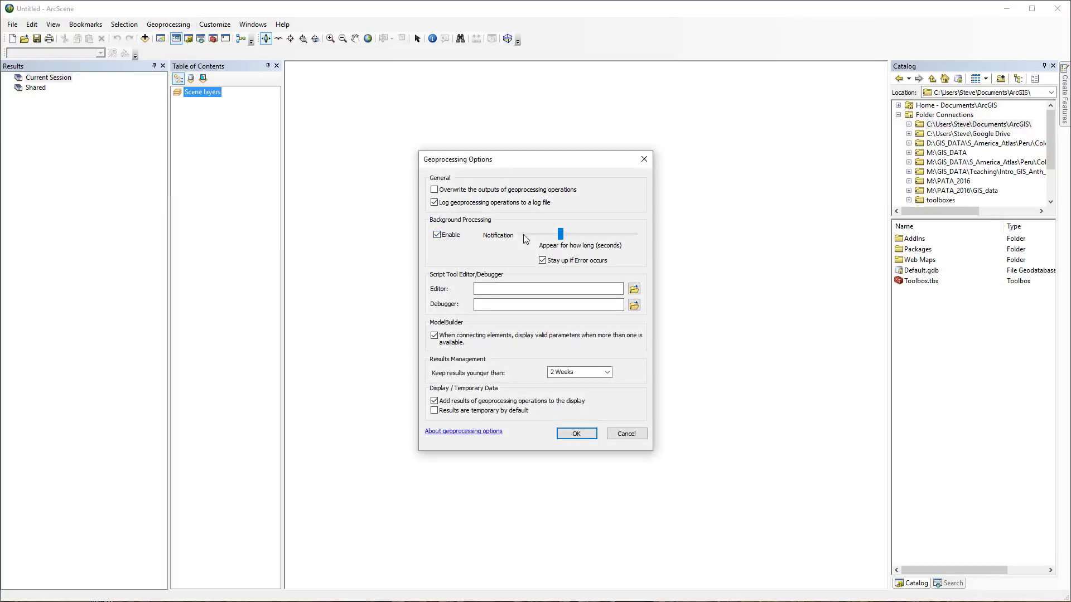
click(437, 235)
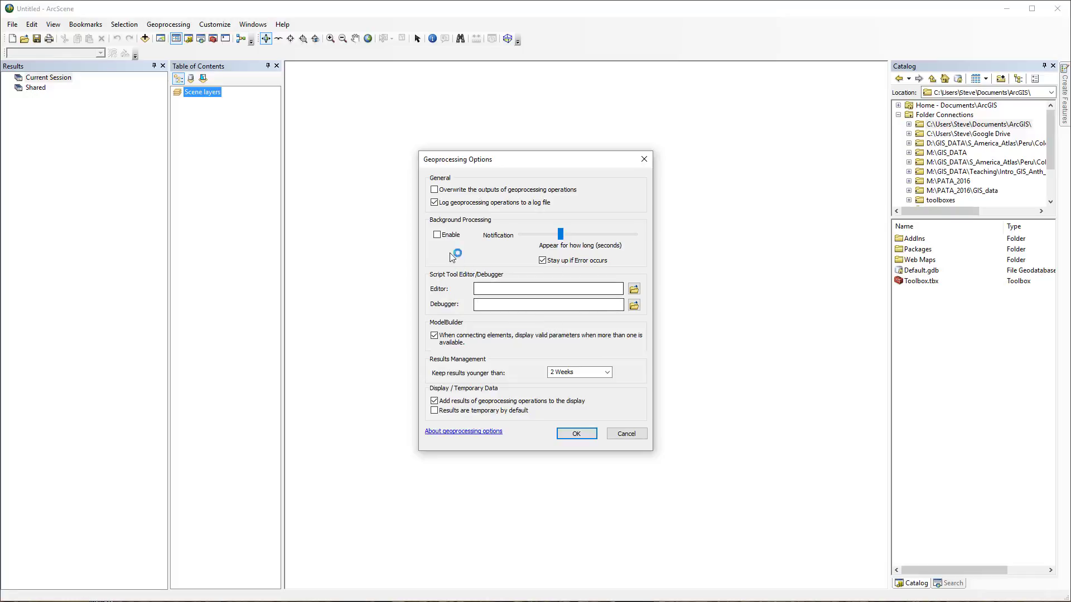
click(576, 434)
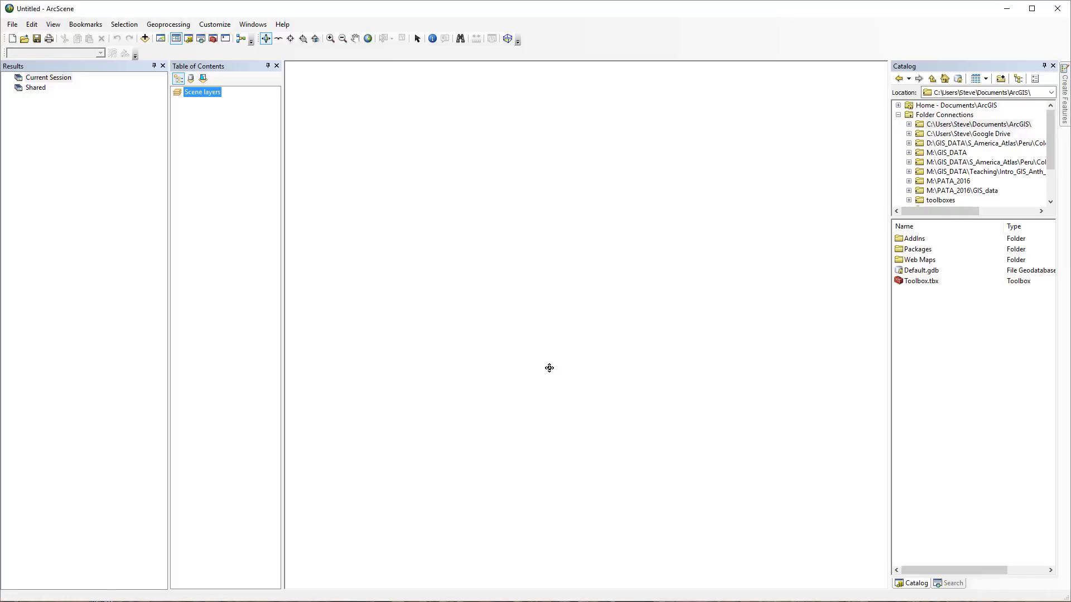
Step: Collapse the Results window with auto-hide and bring up the Catalog window
click(155, 66)
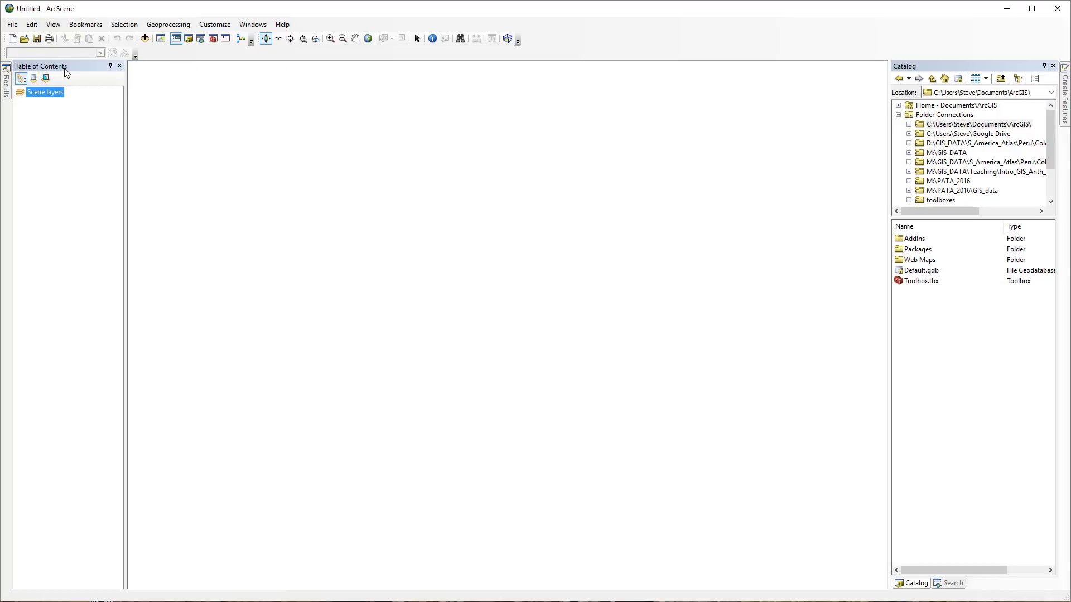
click(246, 25)
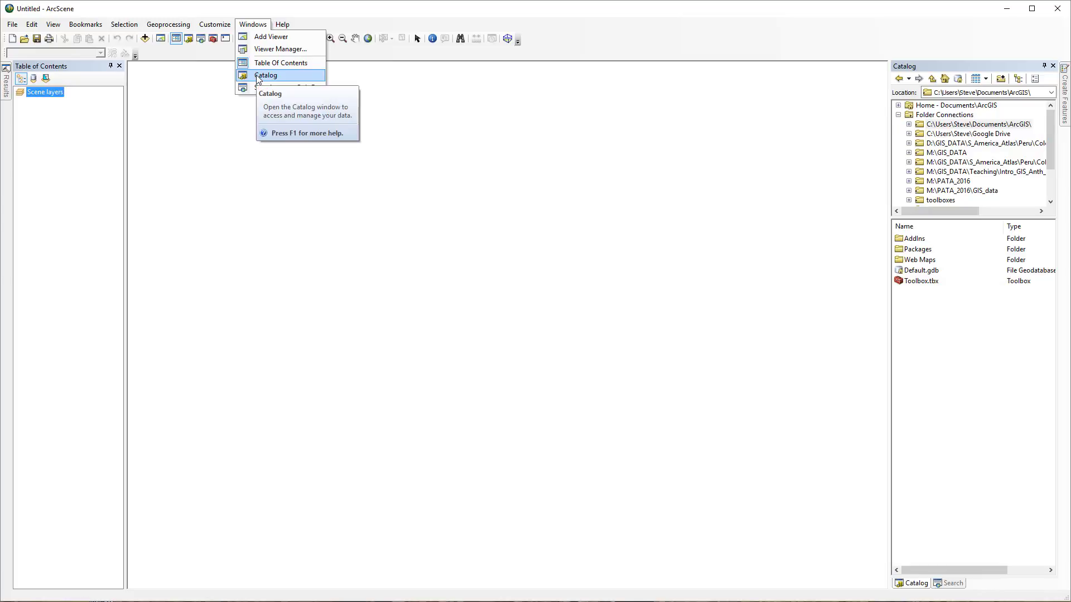
click(265, 75)
click(253, 24)
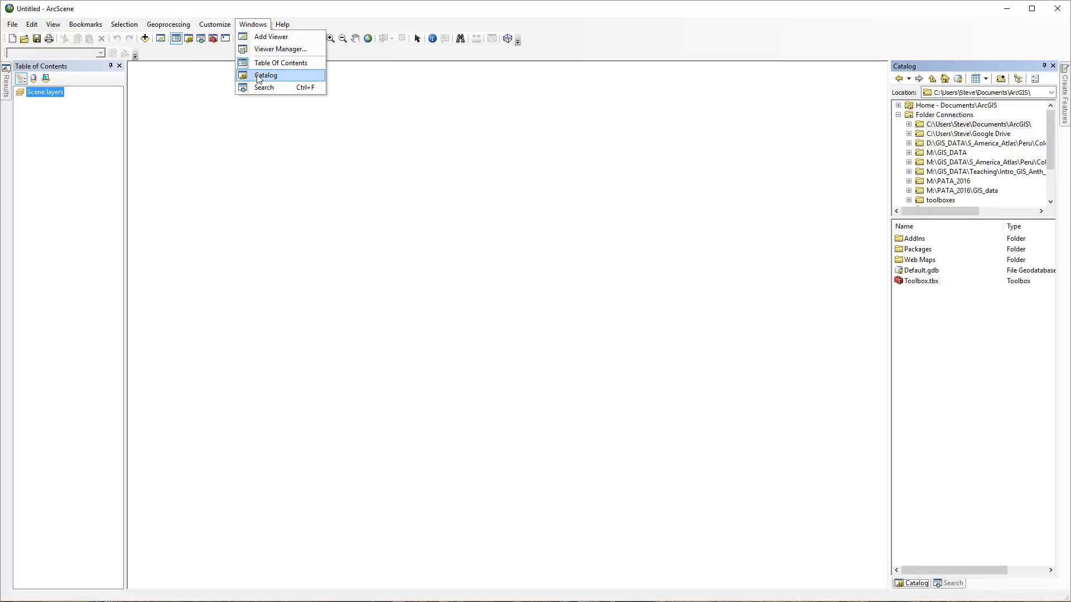
click(979, 71)
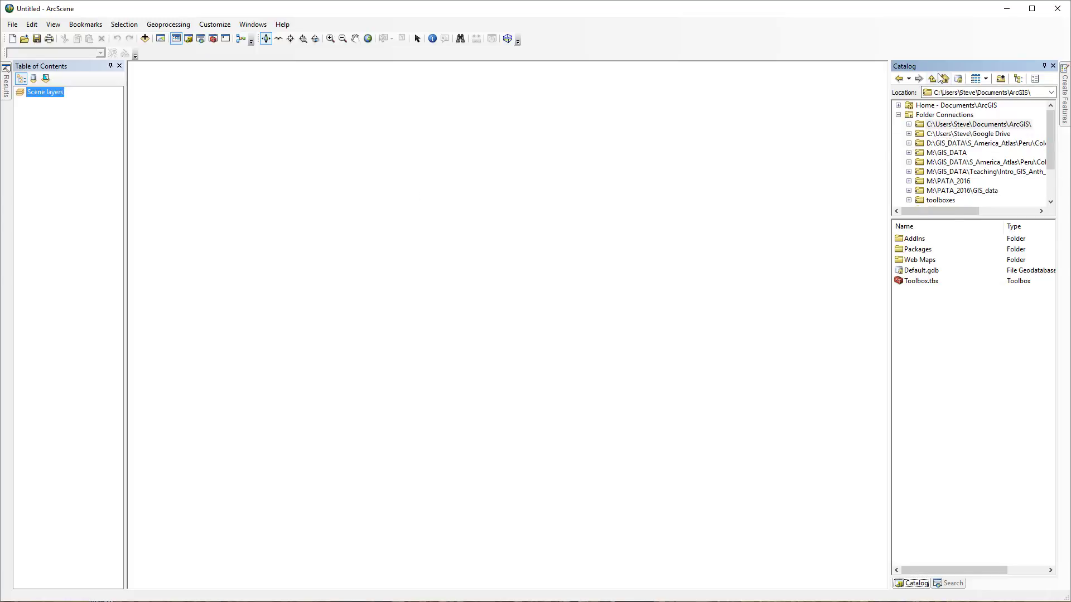
Step: Add a folder connection to the Desktop in the Catalog
click(944, 116)
right_click(944, 116)
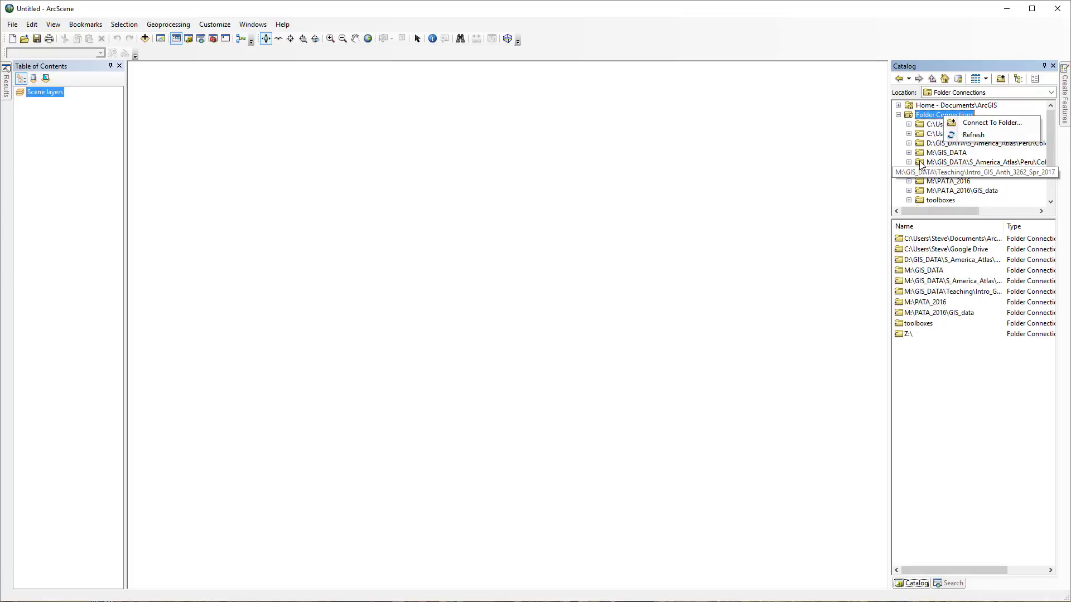
key(Escape)
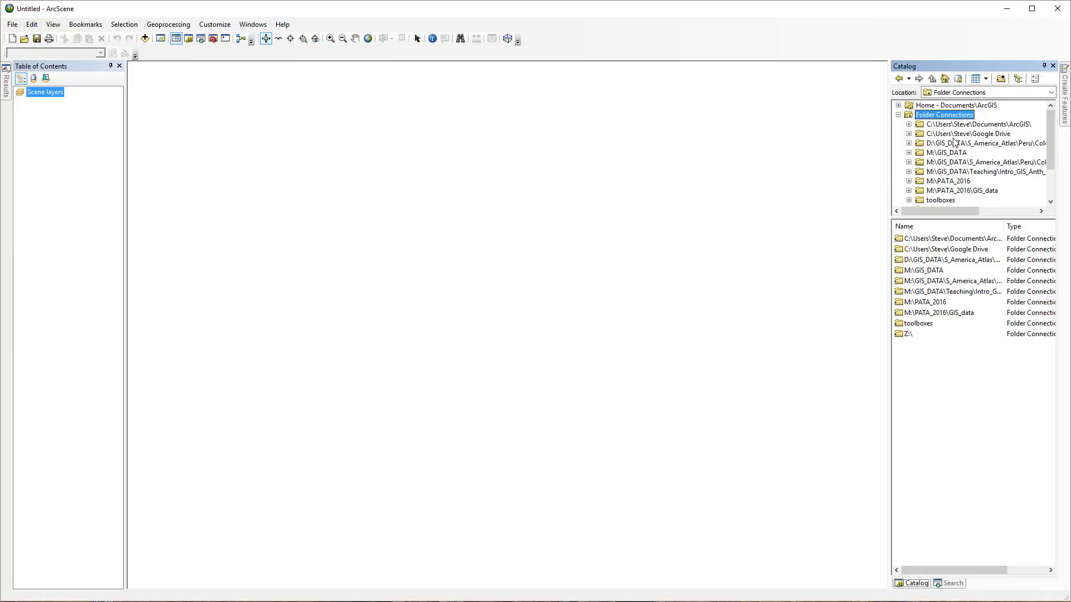
right_click(955, 118)
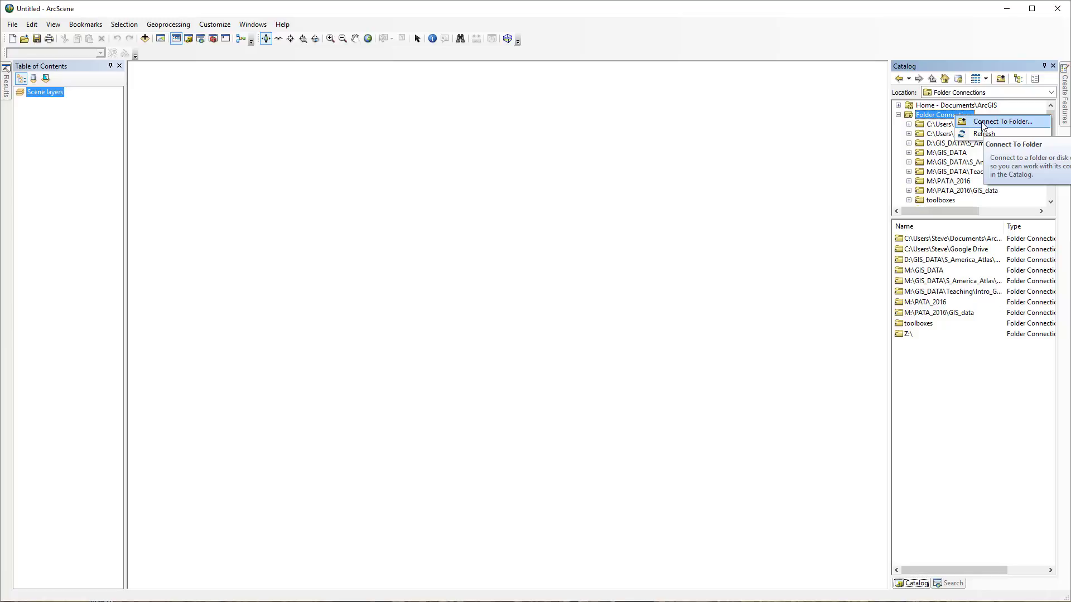
click(982, 121)
drag(1048, 502, 641, 179)
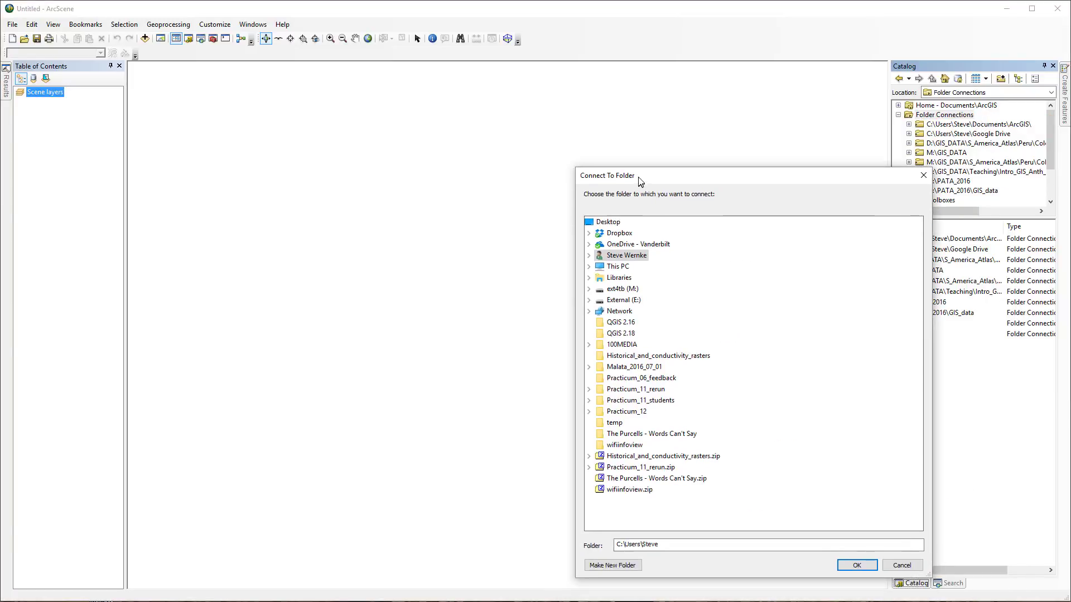
click(608, 222)
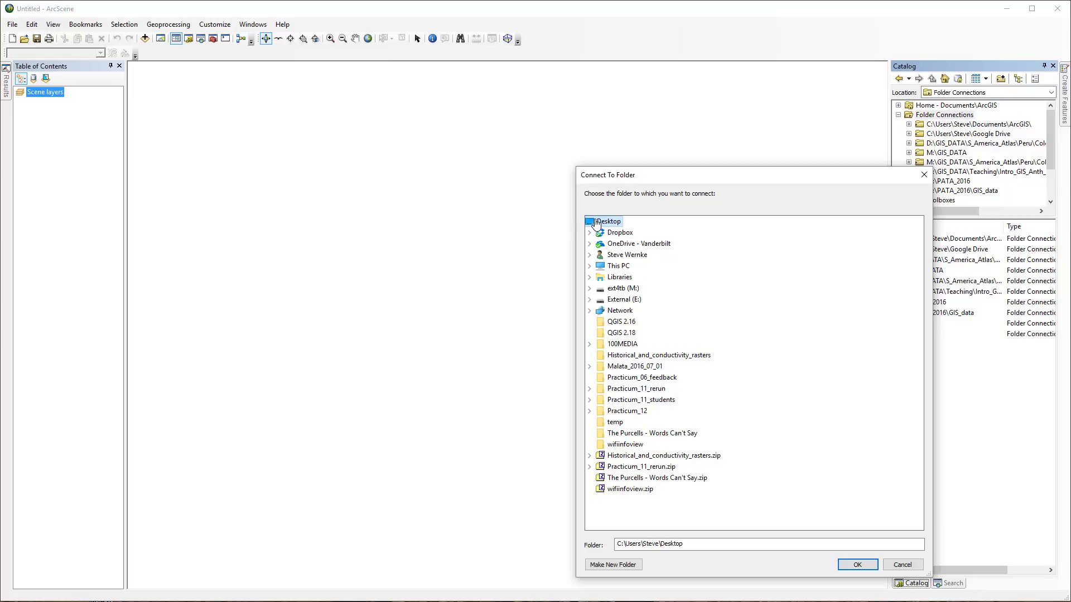
click(849, 565)
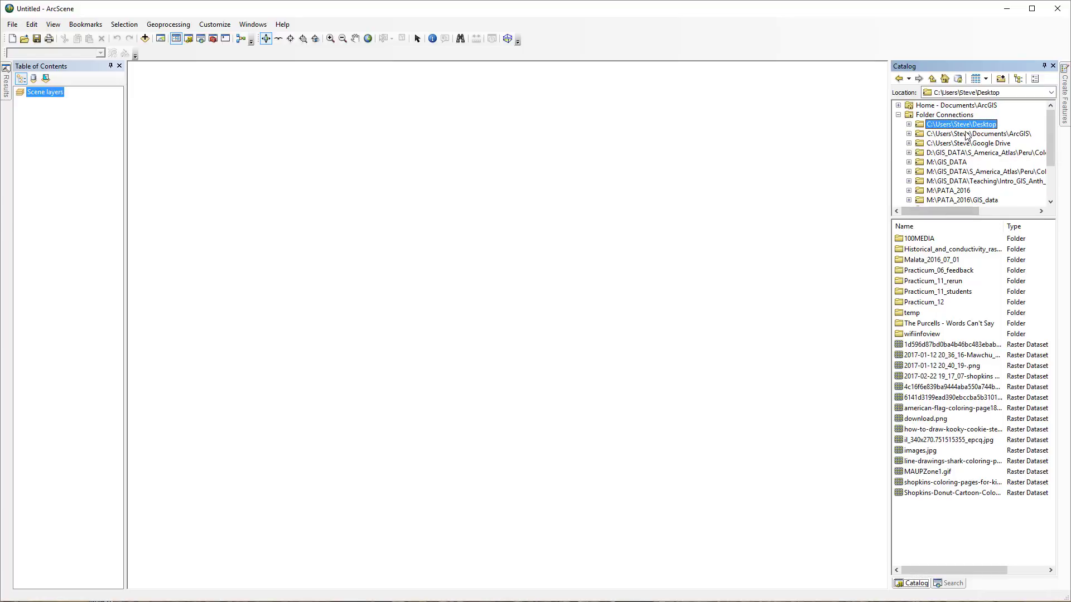
Step: Expand the Desktop folder connection and view the options for creating a new folder inside it
click(909, 124)
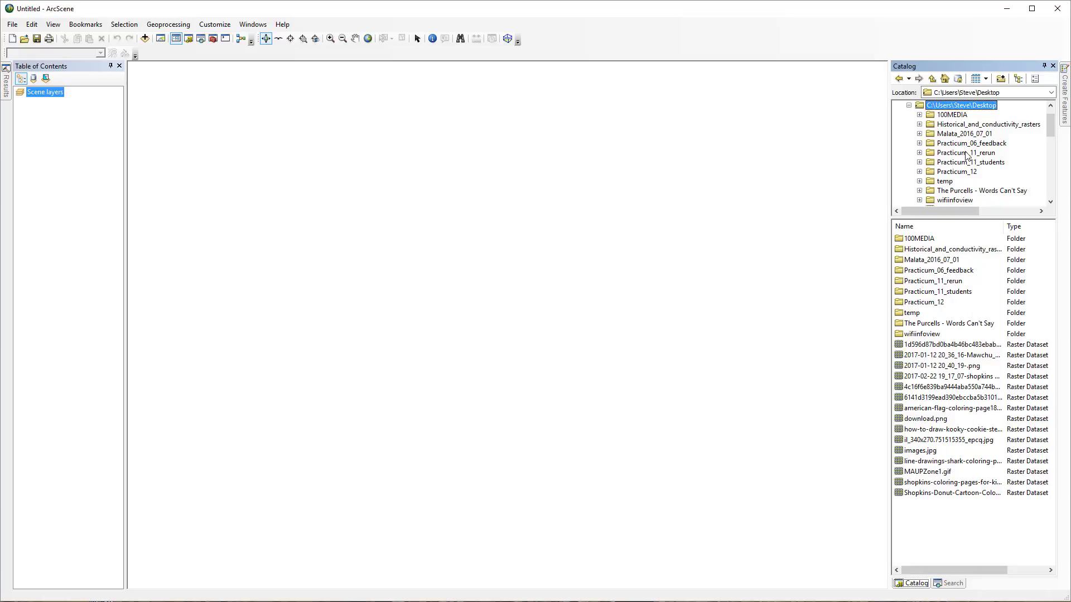
right_click(943, 110)
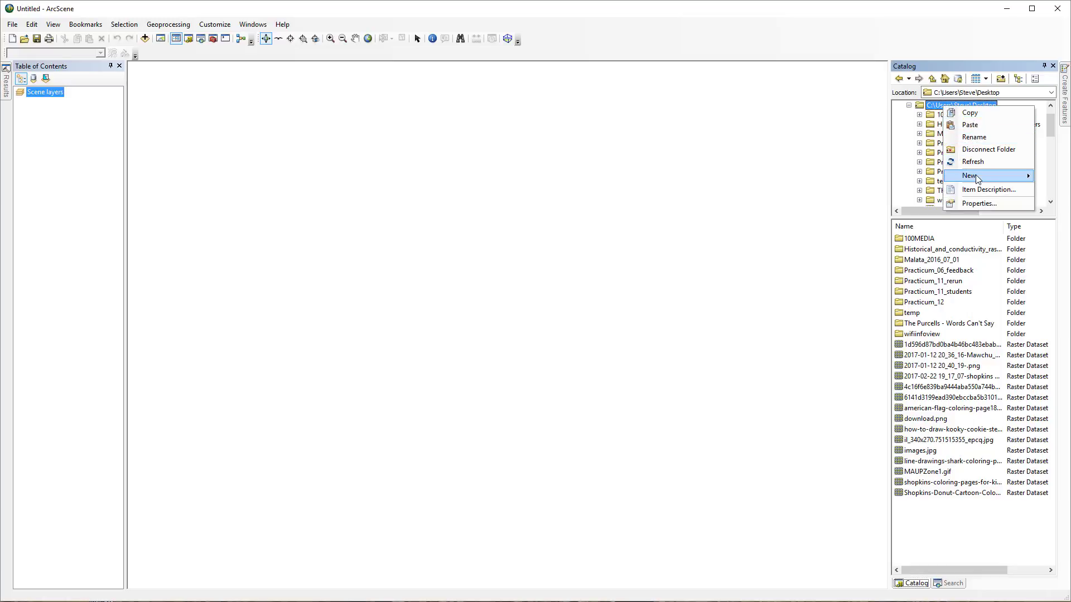
mouse_move(975, 175)
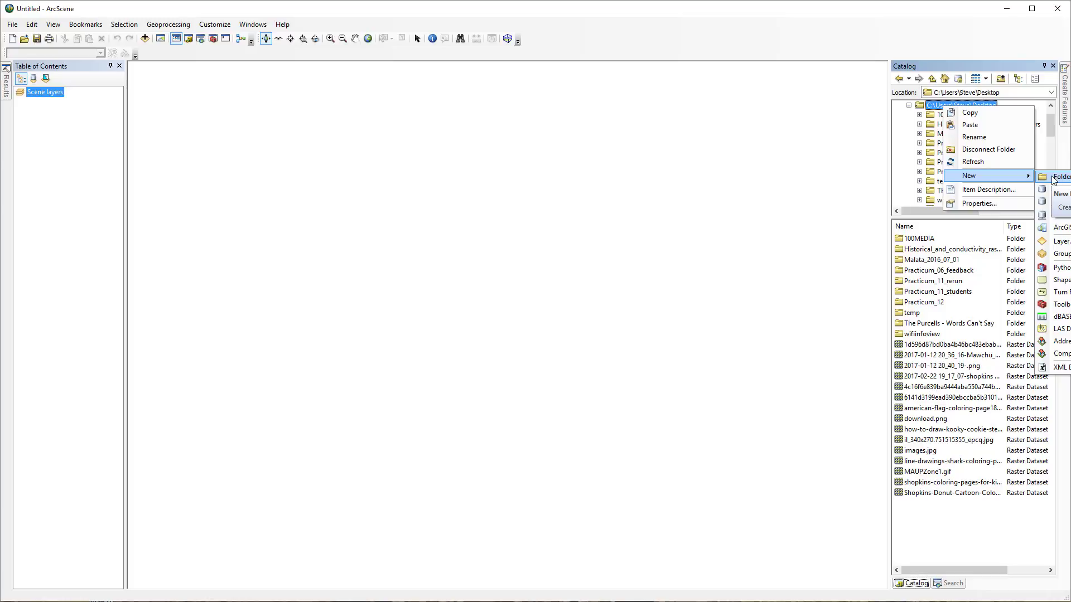
click(904, 141)
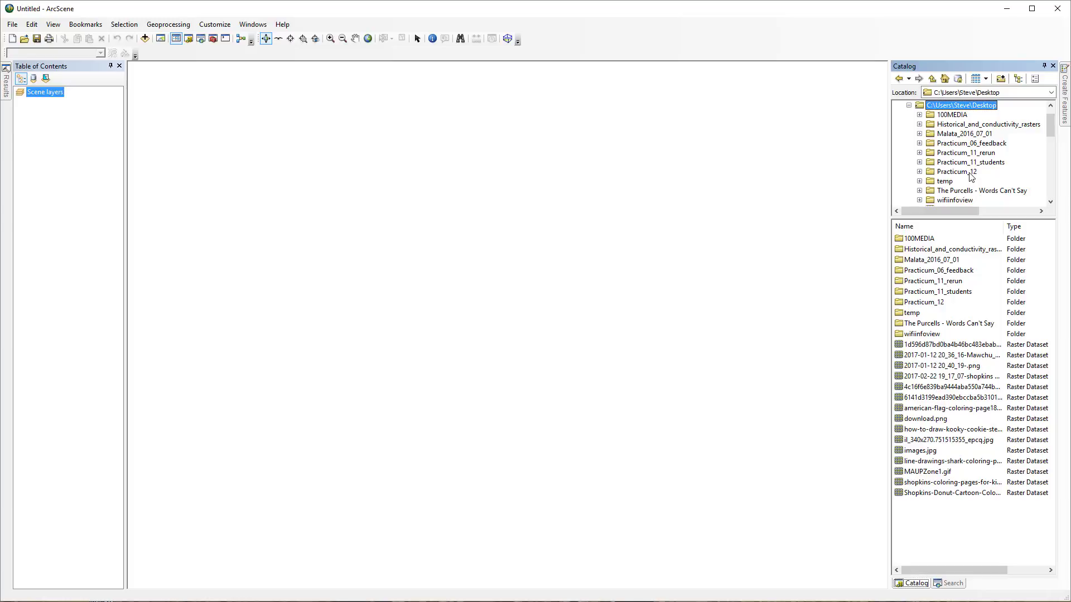
Step: Look through the contents of the Practicum_12 and Practicum_11_rerun folders in the Catalog tree
click(932, 173)
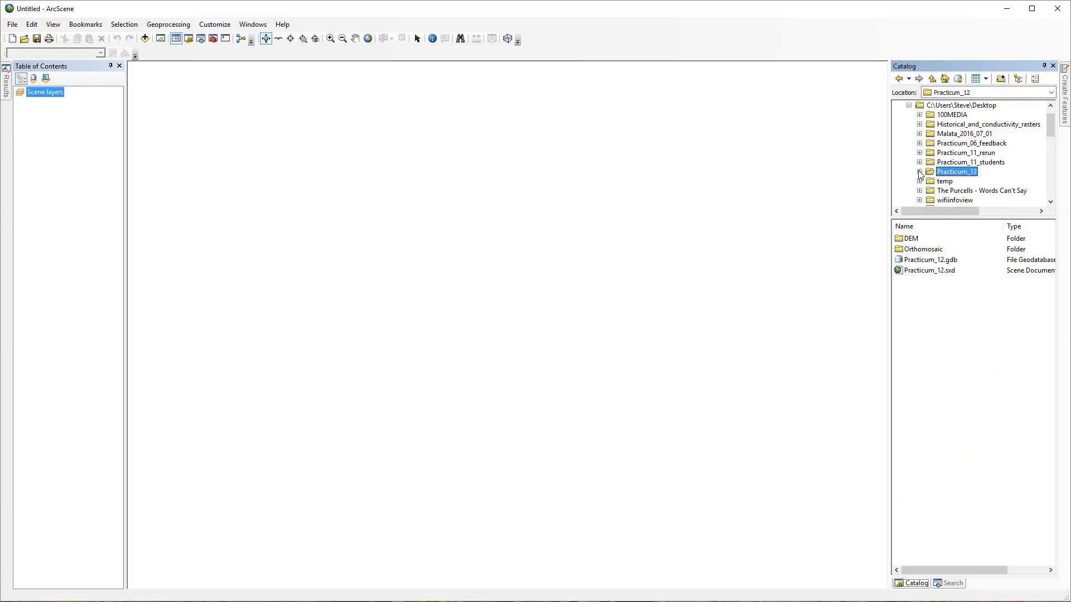
click(919, 171)
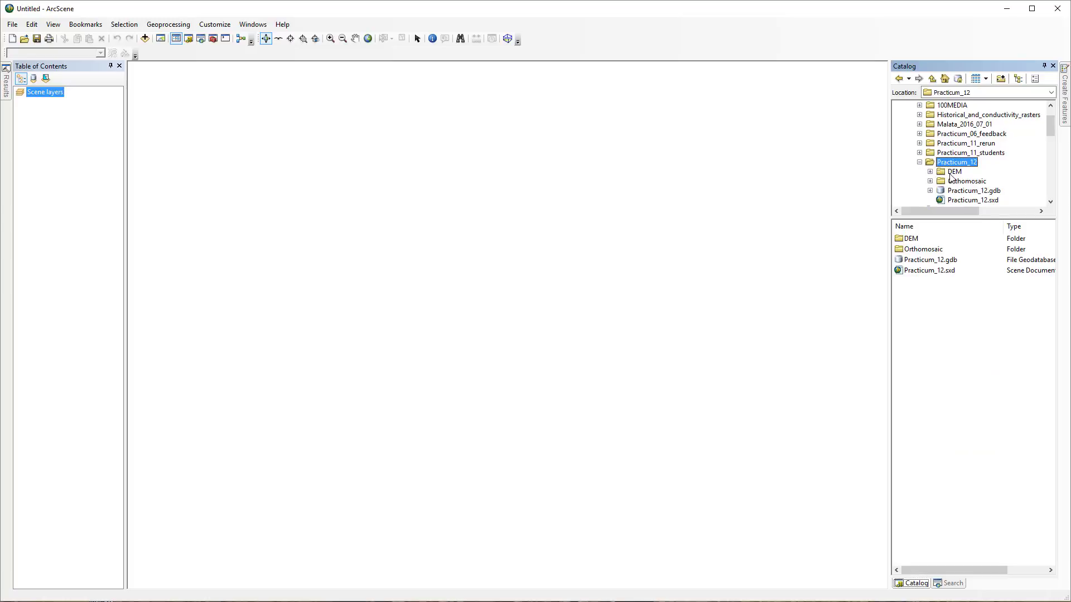
click(920, 162)
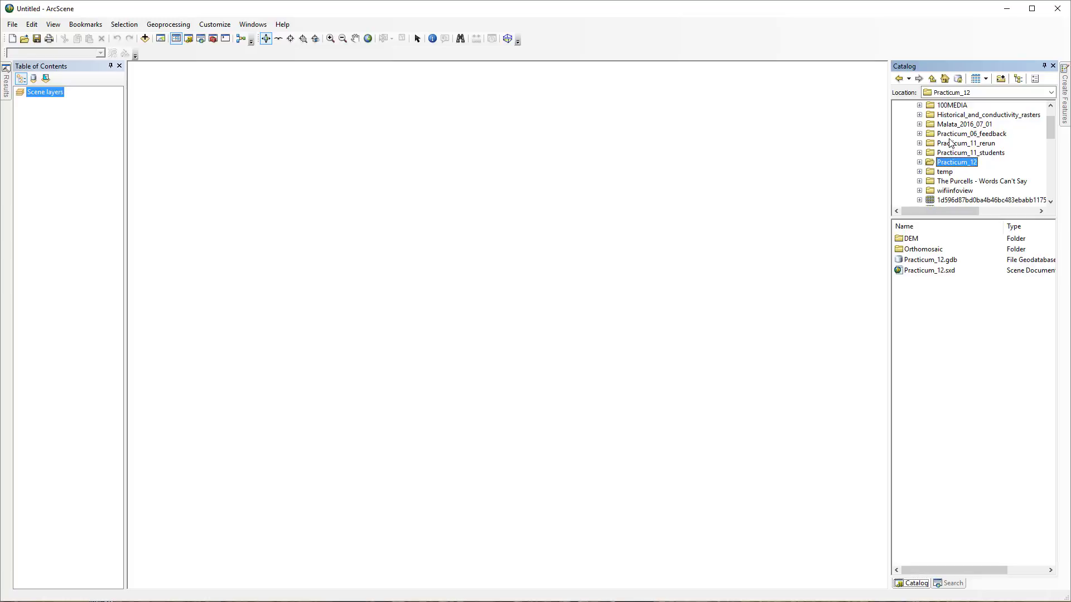
click(919, 144)
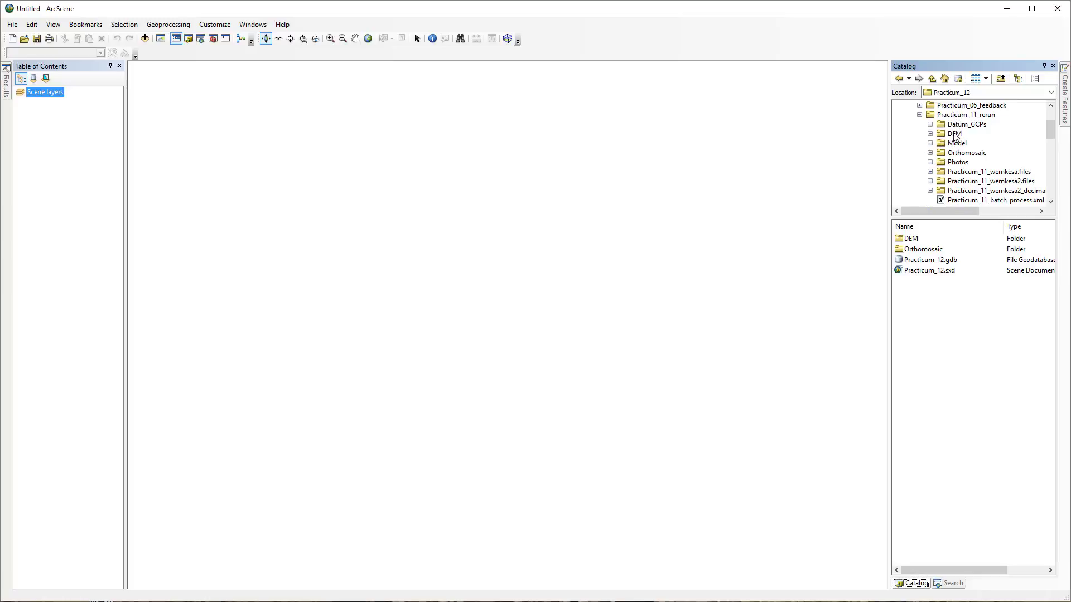
click(920, 115)
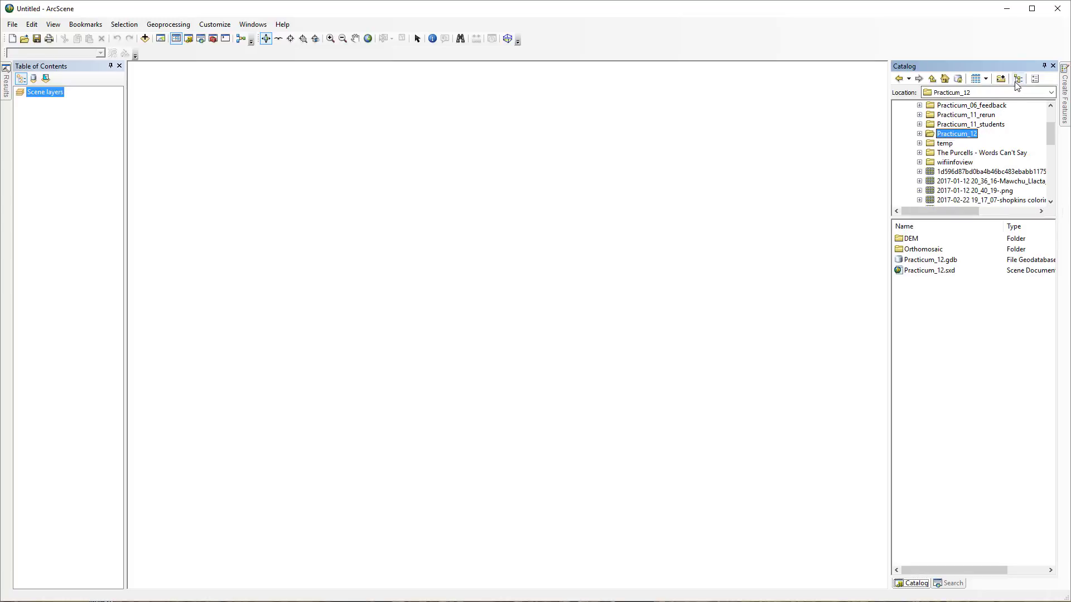
Step: Enlarge the Catalog's folder tree pane relative to its contents pane
drag(957, 219, 967, 351)
click(947, 136)
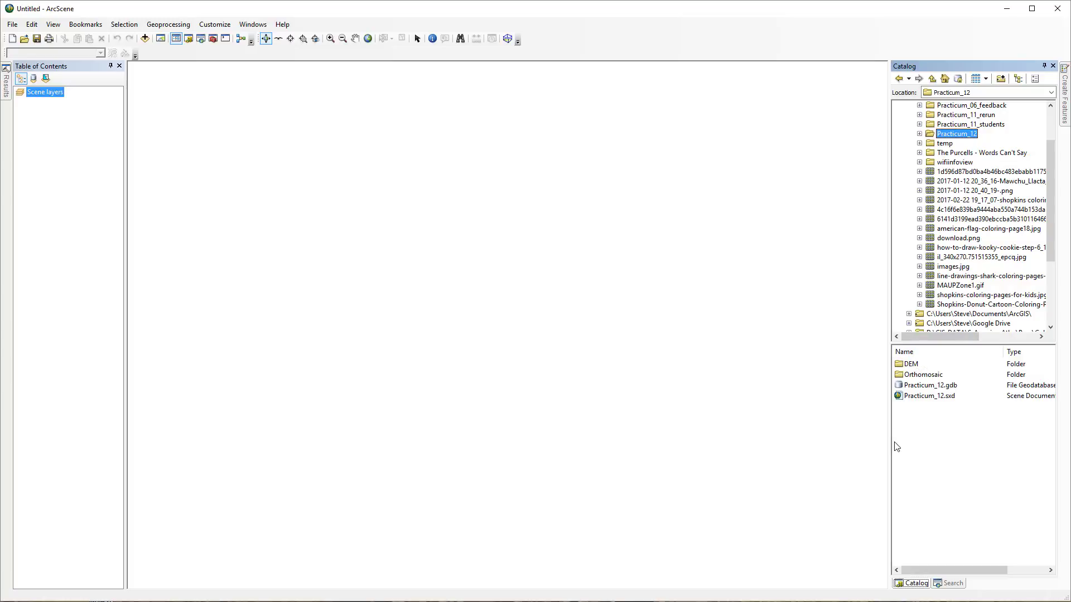
drag(915, 461, 966, 338)
drag(907, 413, 914, 365)
click(964, 500)
Step: Expand Practicum_12 and examine its DEM and Orthomosaic folders, the Practicum_12.gdb geodatabase and the Practicum_12.sxd scene document
double_click(930, 134)
click(953, 143)
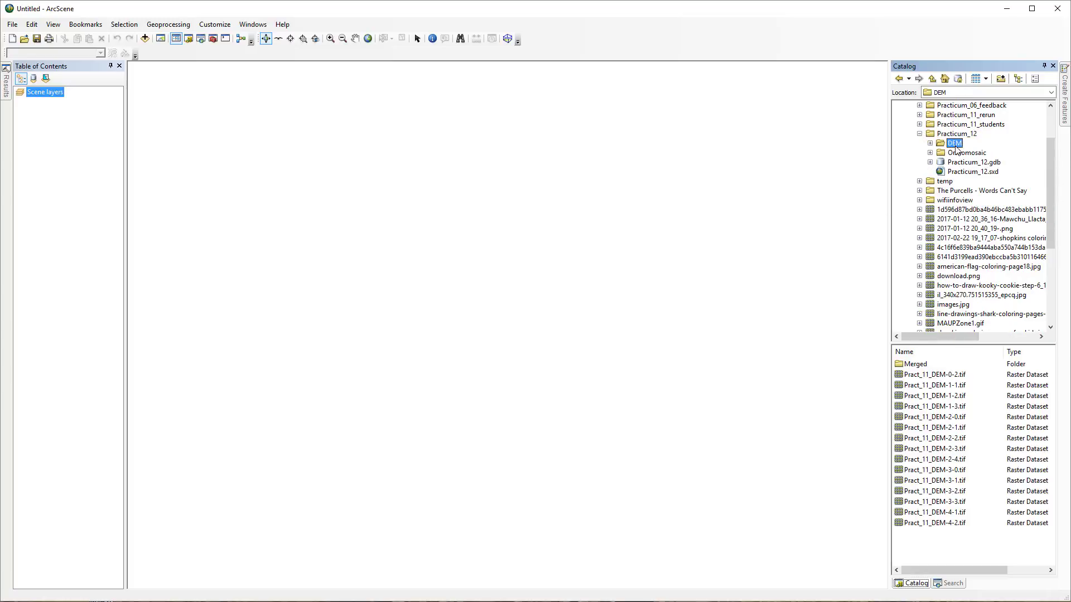
click(967, 176)
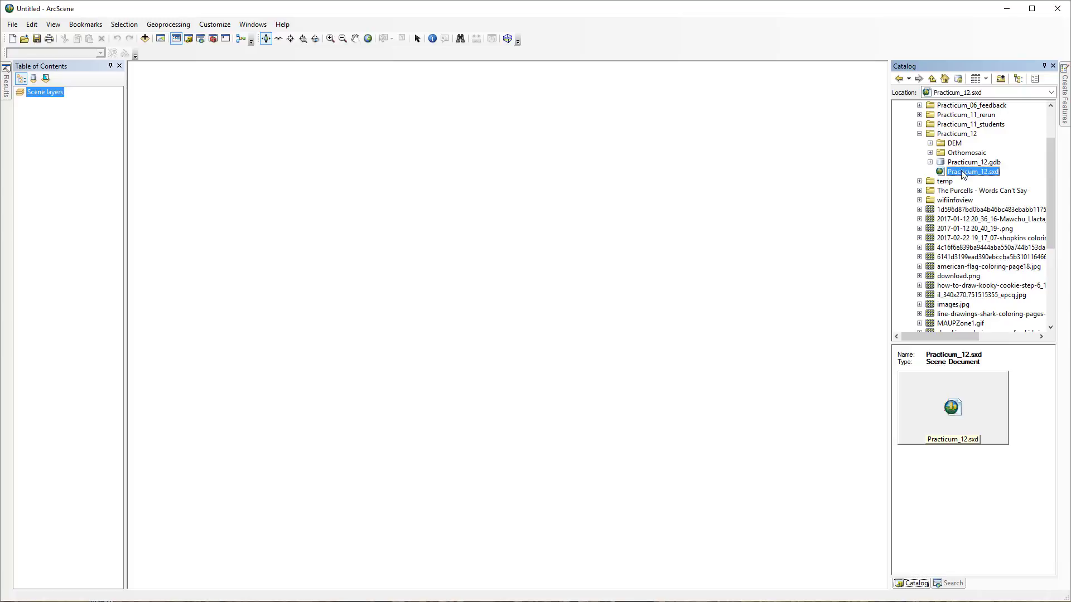
click(960, 163)
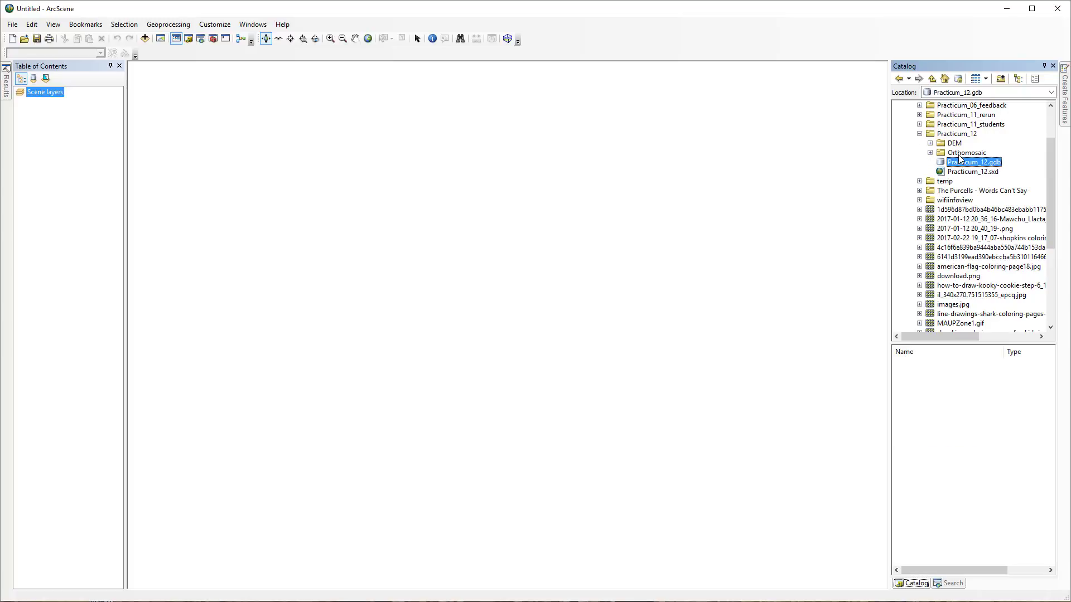
click(959, 155)
click(955, 145)
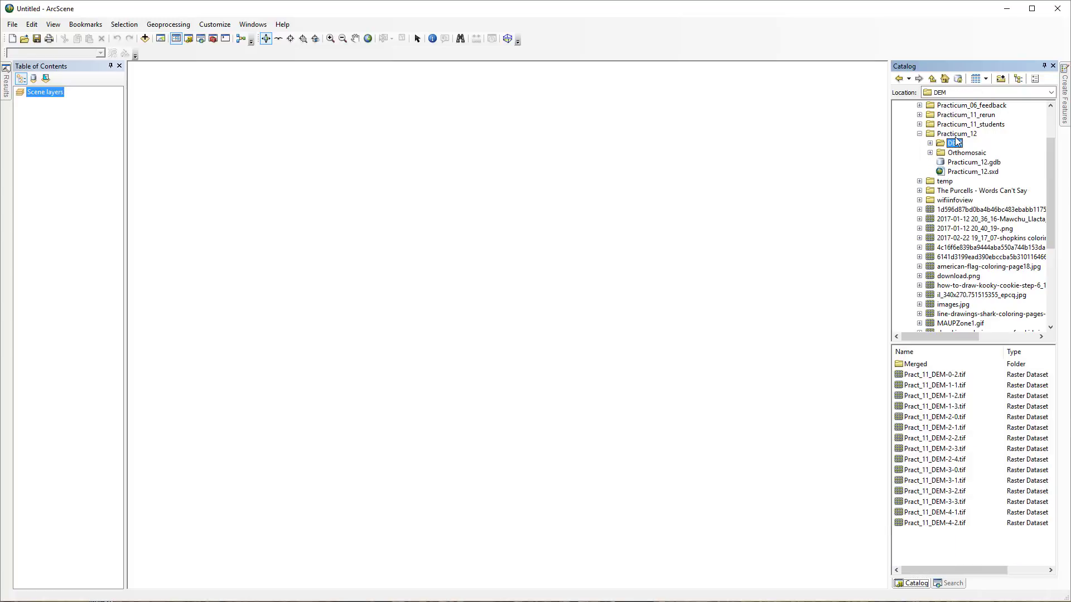
Step: Select the Practicum_12 folder and hide the Catalog tree so only the folder's contents are listed
click(956, 135)
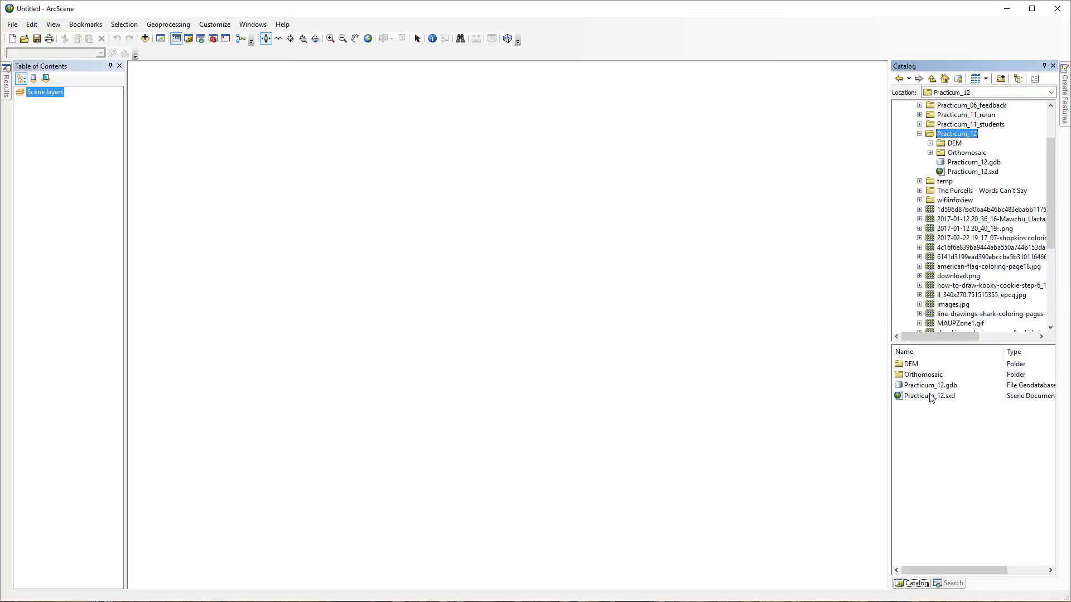
click(1018, 79)
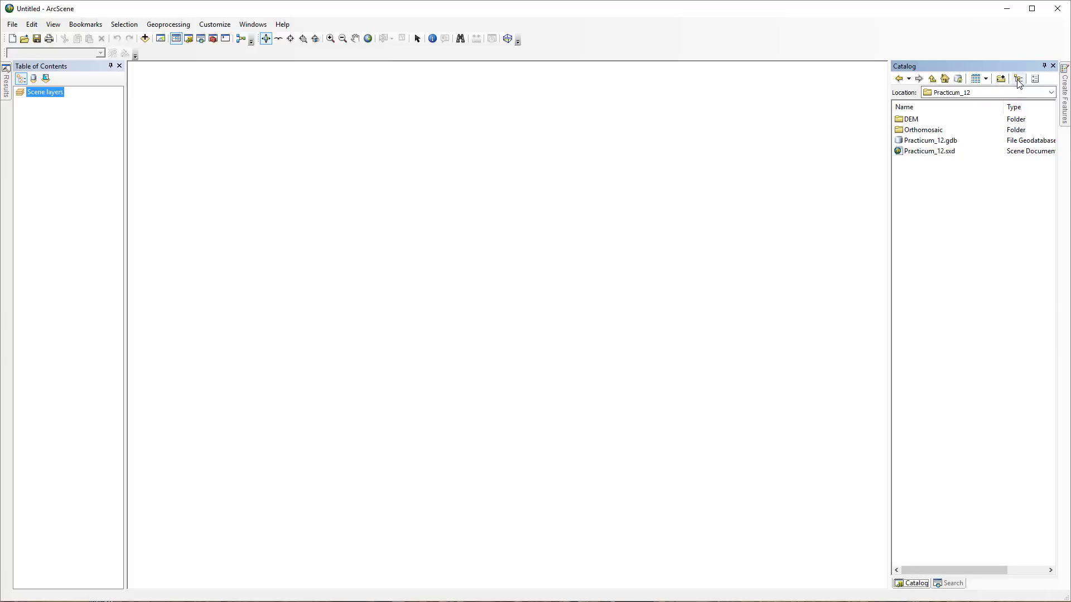
Step: Show the Catalog's folder tree together with the selected folder's contents and expand the Practicum_11_rerun folder
click(1017, 80)
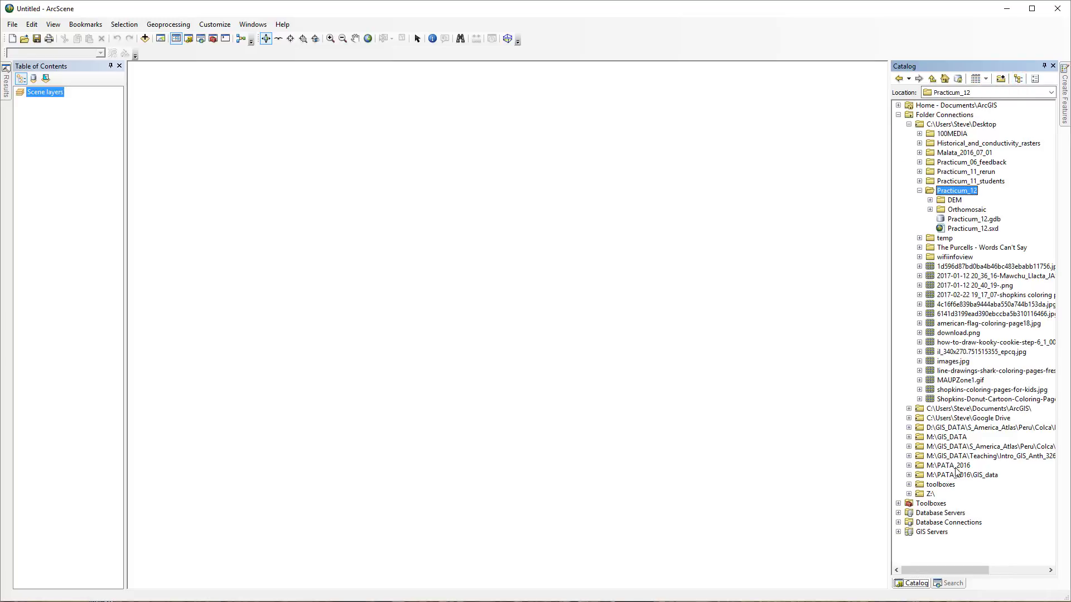
click(1018, 80)
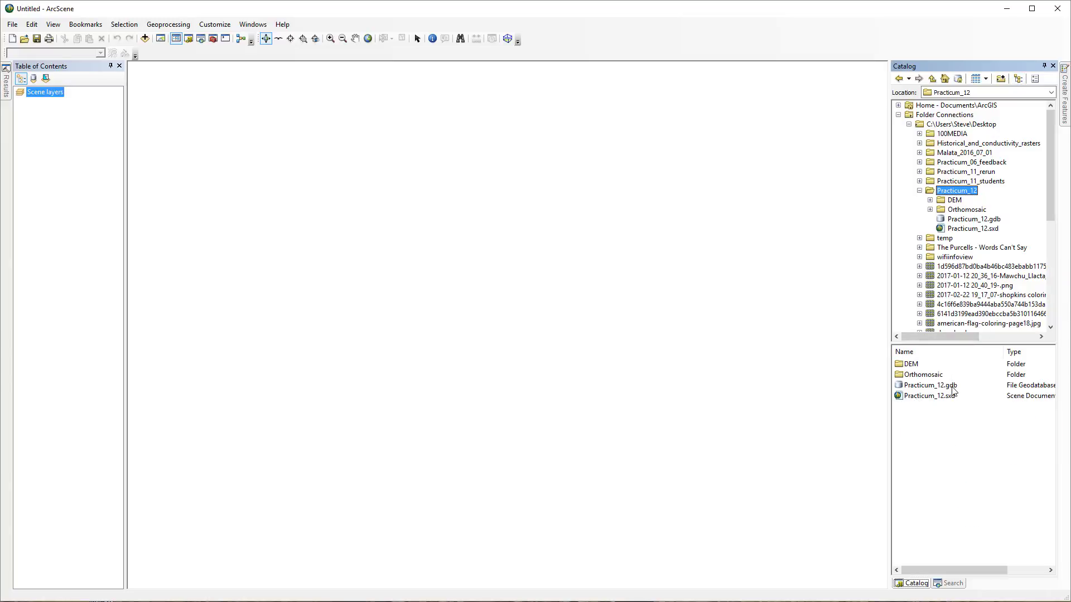
click(919, 171)
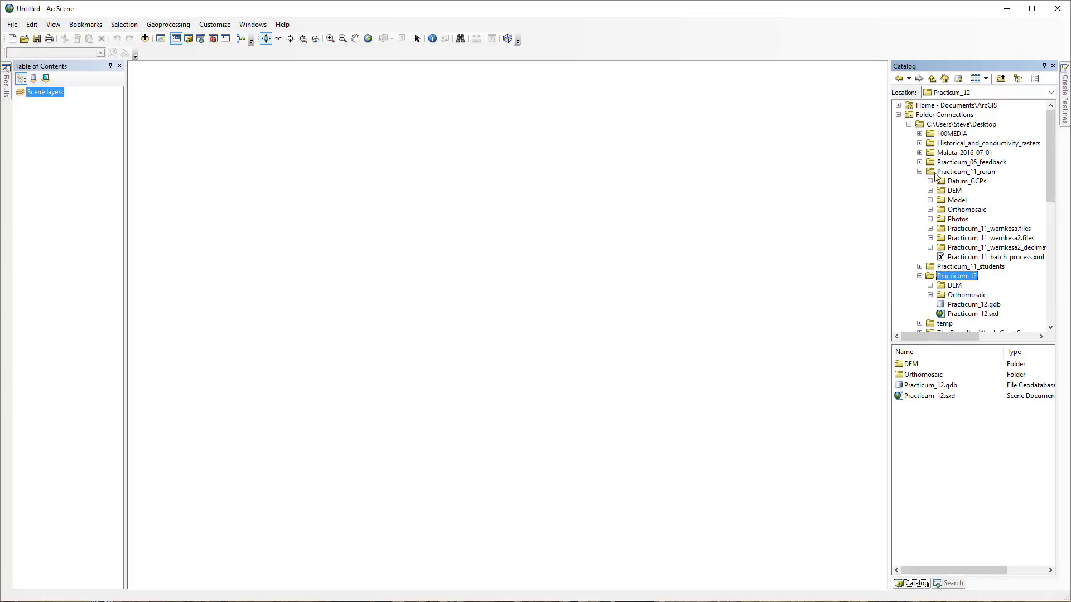
right_click(958, 192)
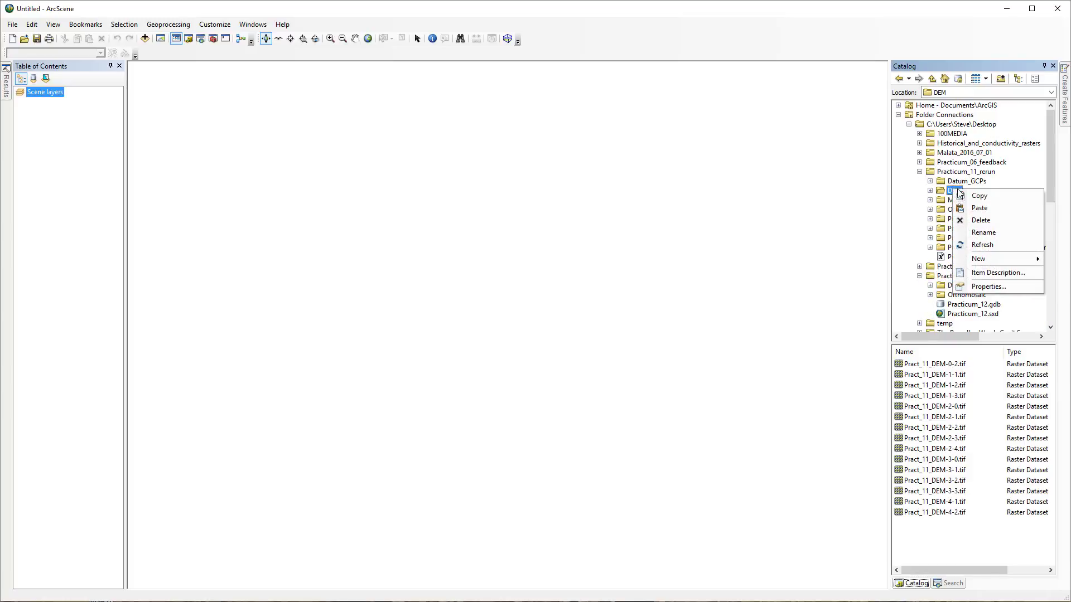
click(1049, 169)
right_click(948, 276)
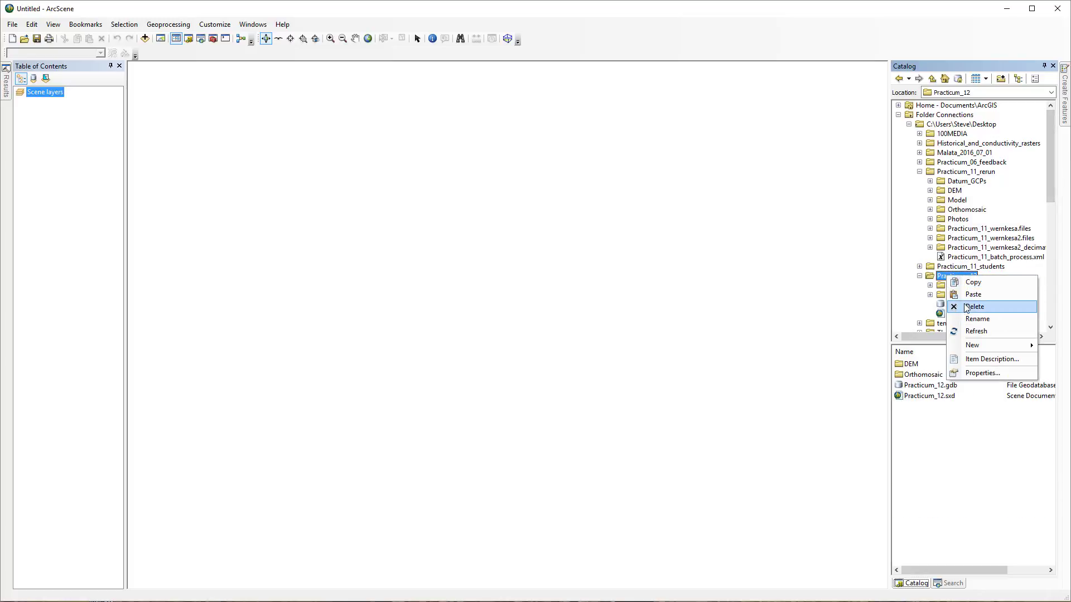
click(1051, 198)
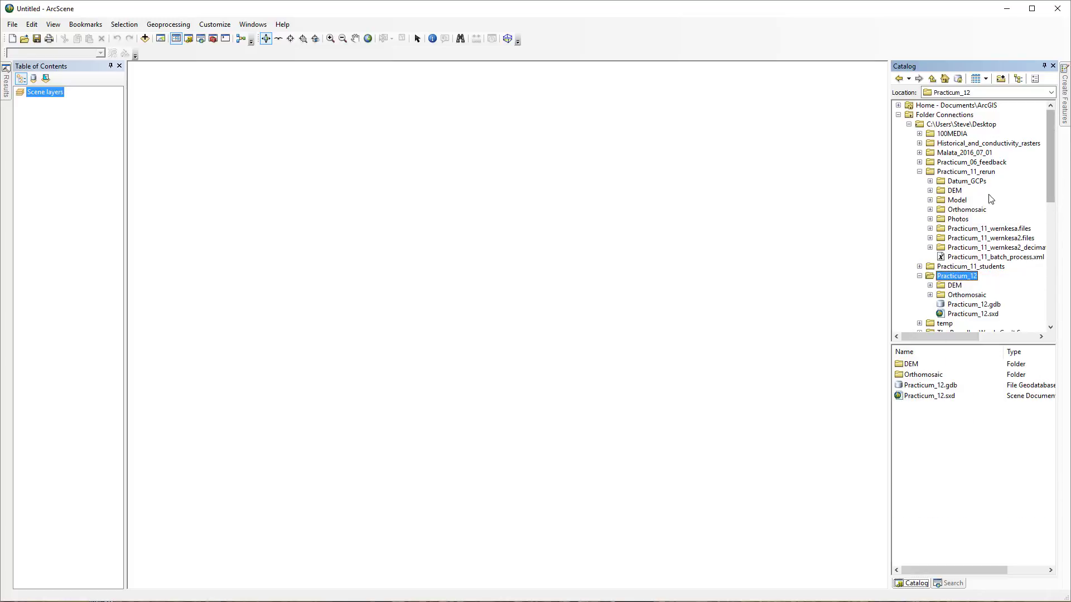
right_click(965, 210)
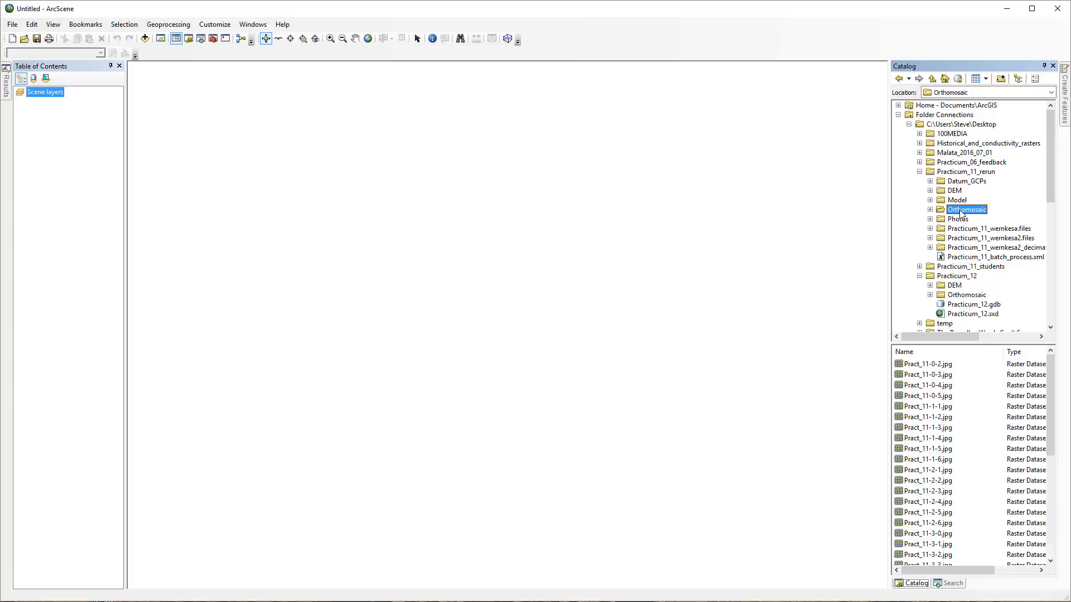
click(1052, 189)
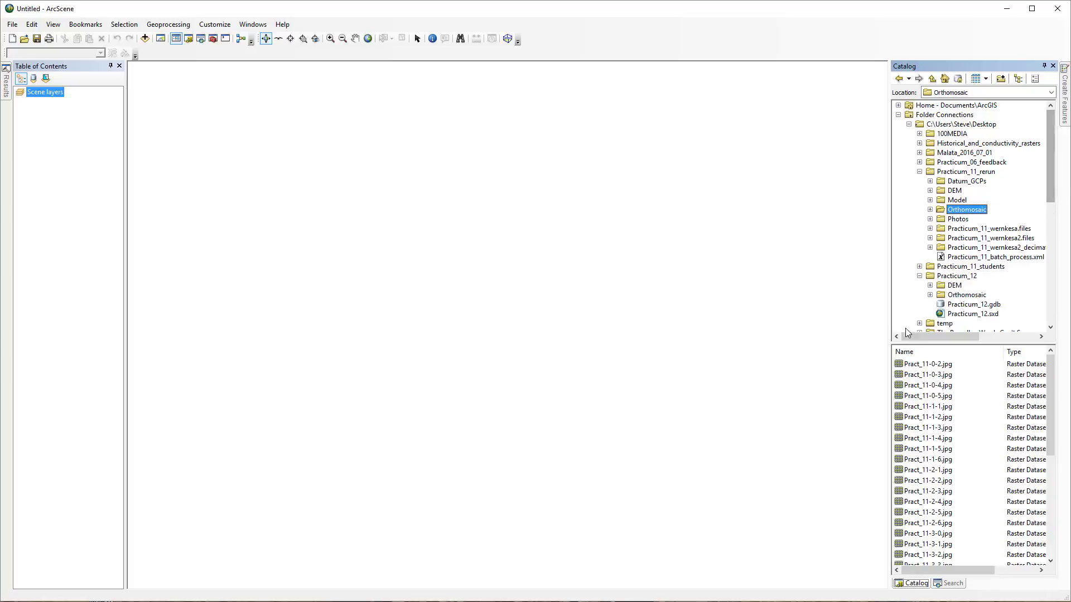
right_click(955, 277)
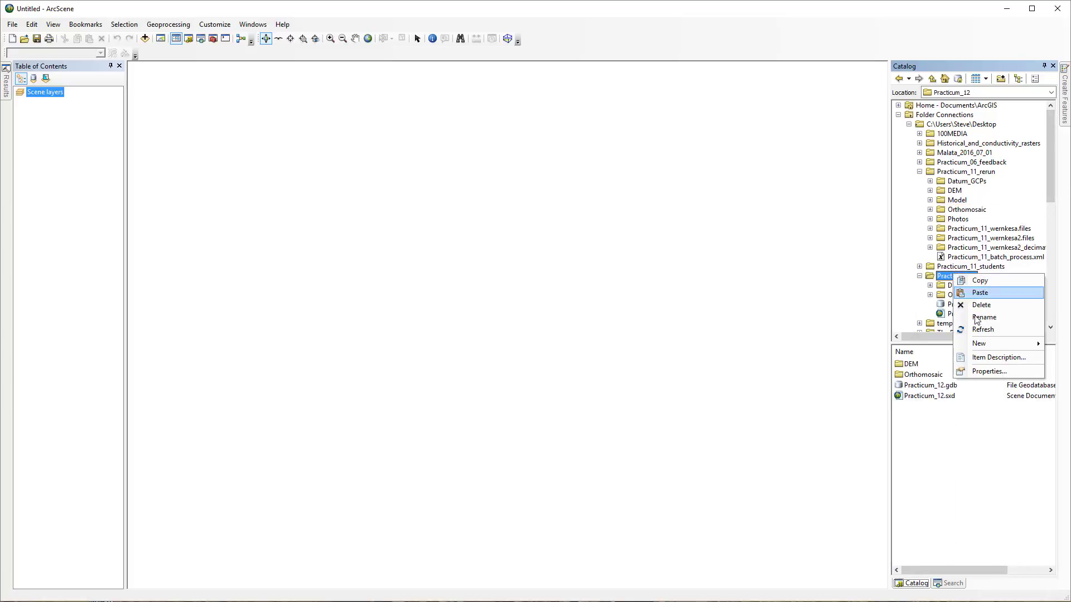
click(1053, 191)
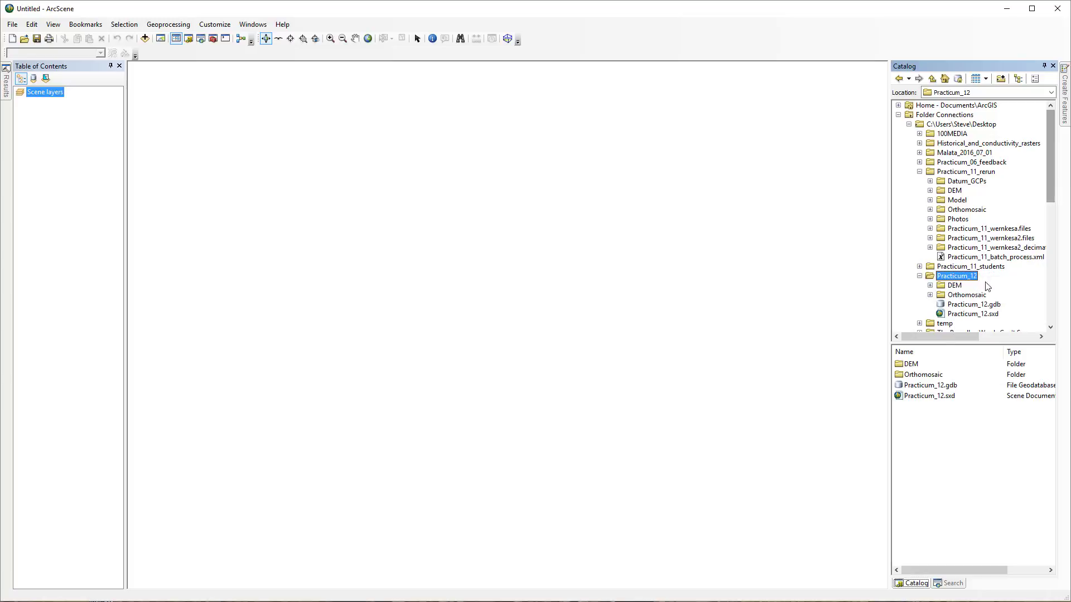
right_click(949, 280)
mouse_move(966, 347)
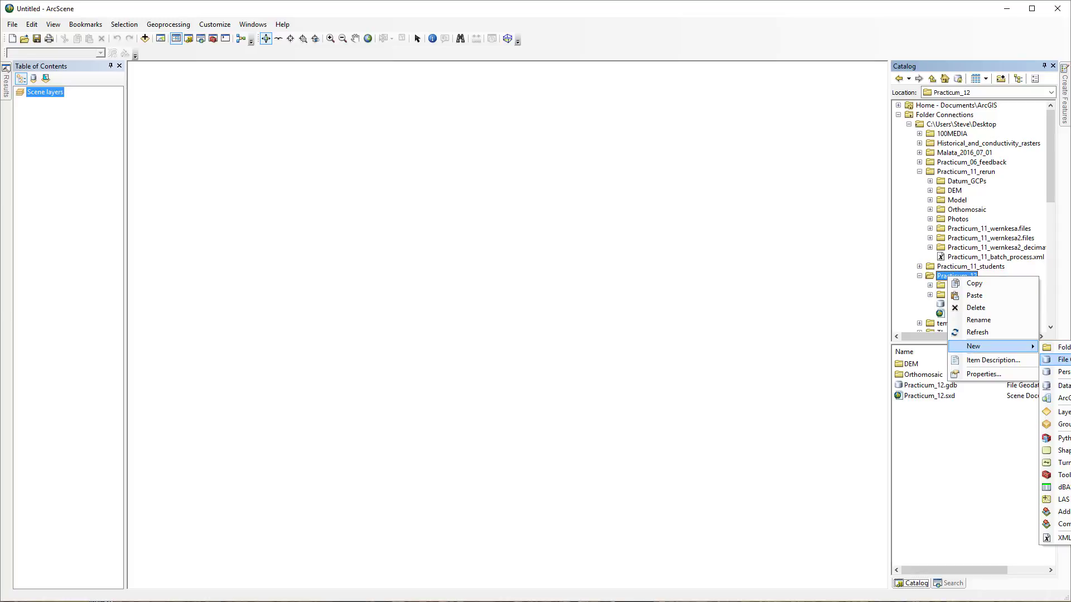
click(1048, 197)
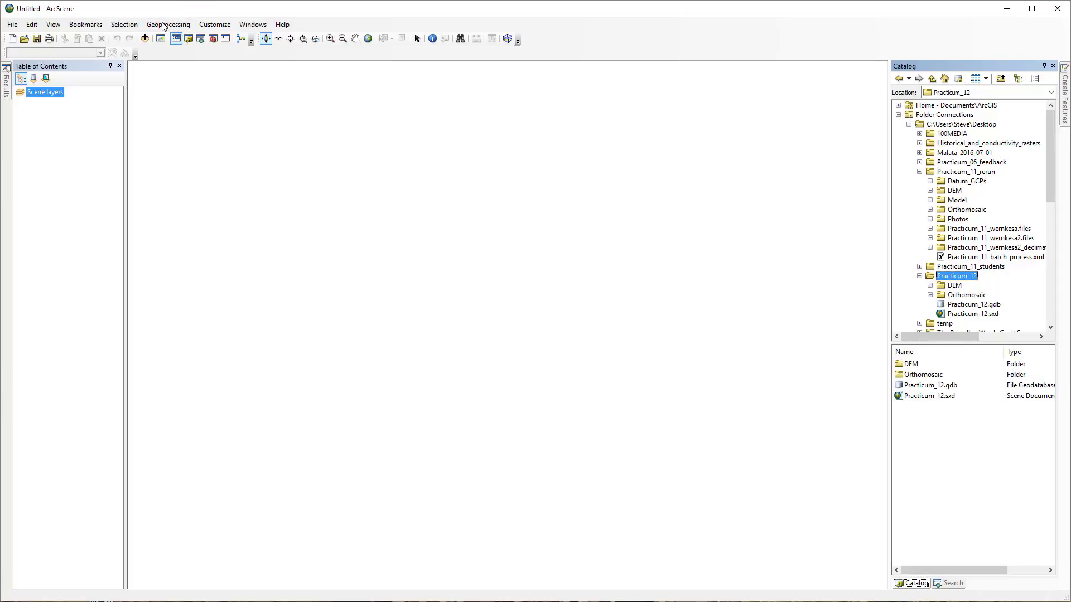
Step: Try to save the untitled scene as Practicum_12.sxd in the Practicum_12 folder
click(12, 24)
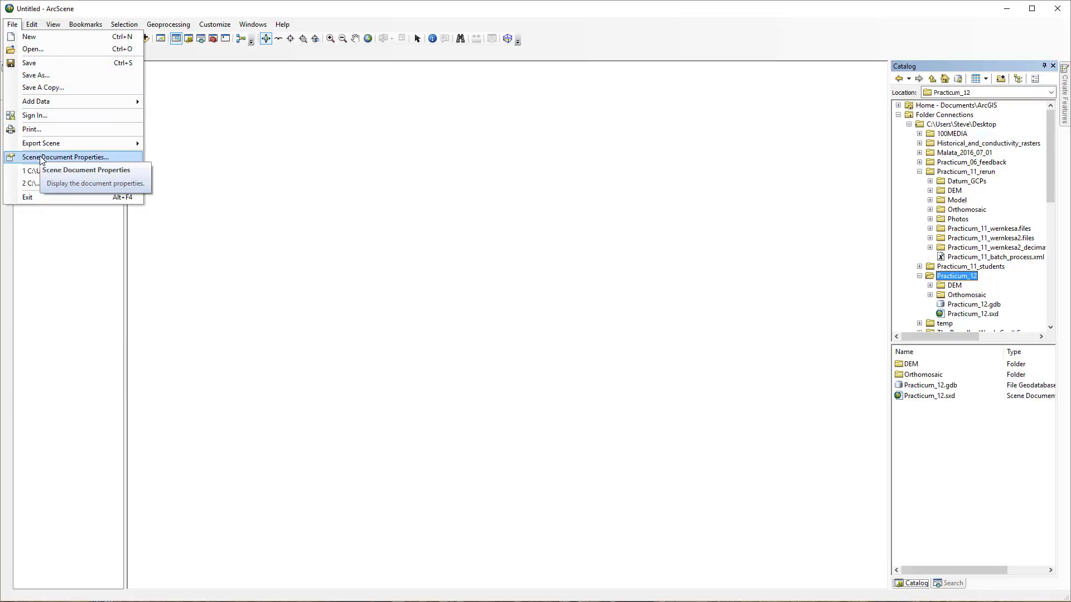
click(24, 79)
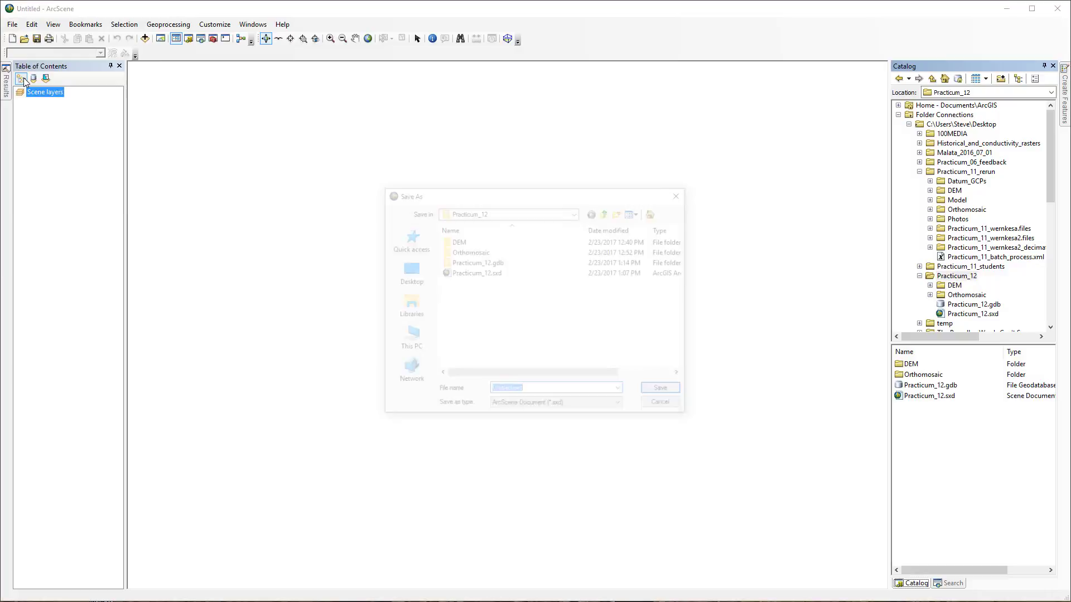
click(483, 273)
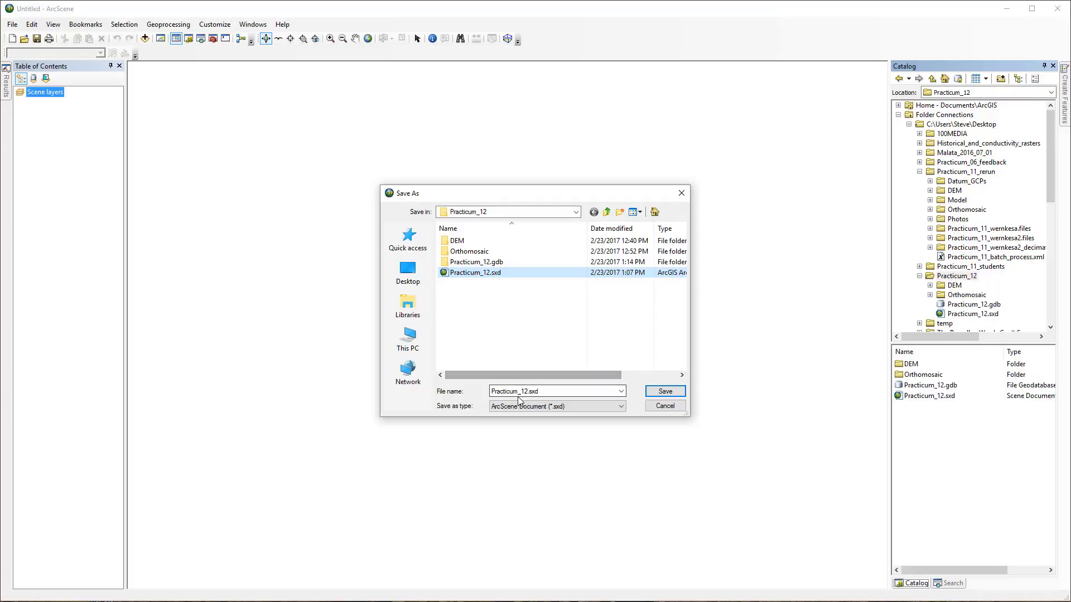
click(663, 391)
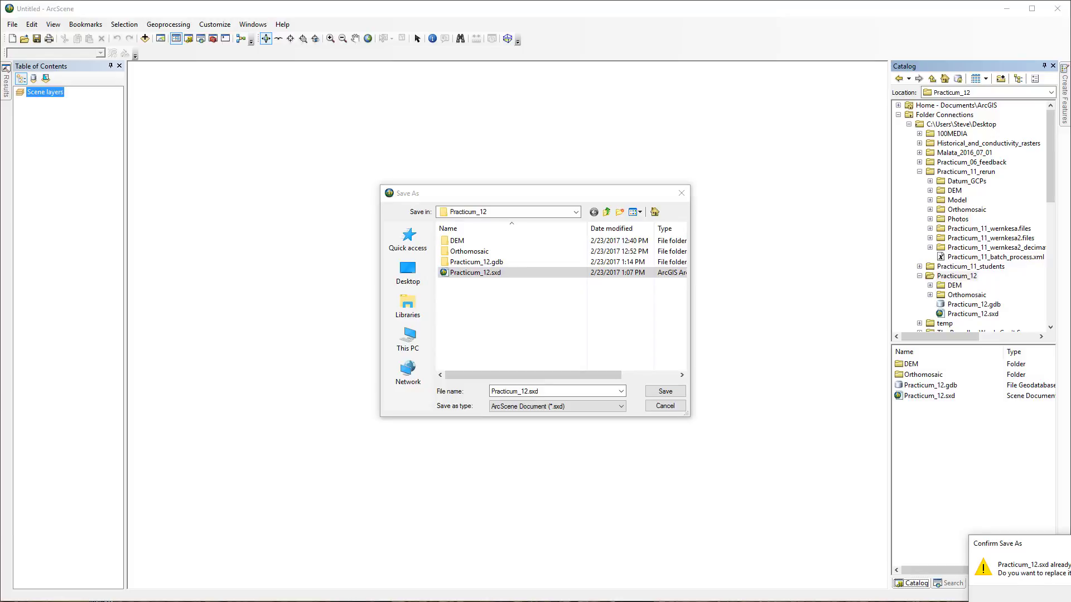
key(n)
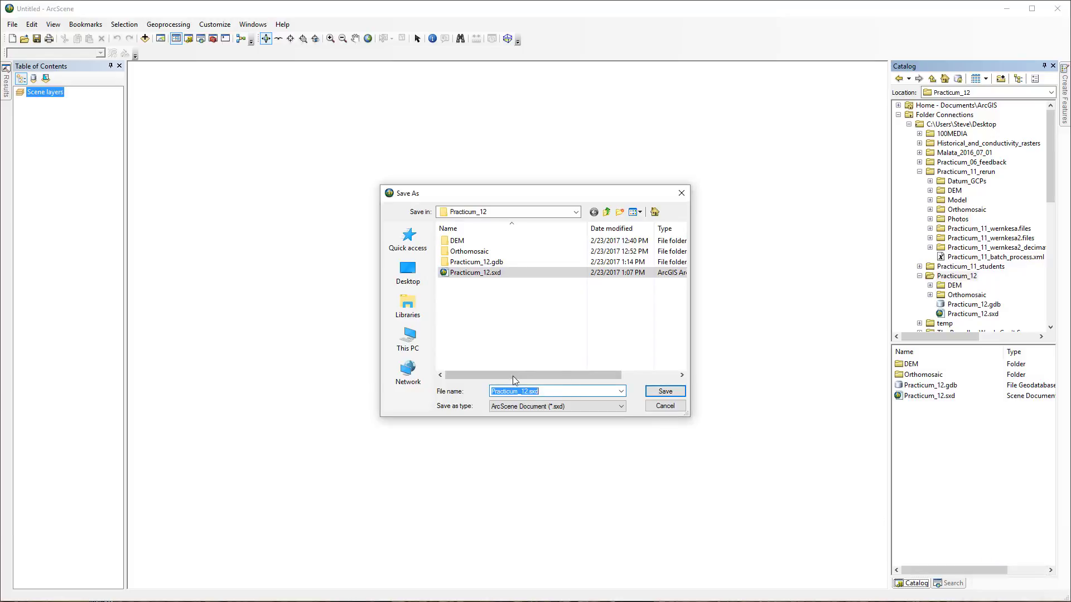
click(664, 406)
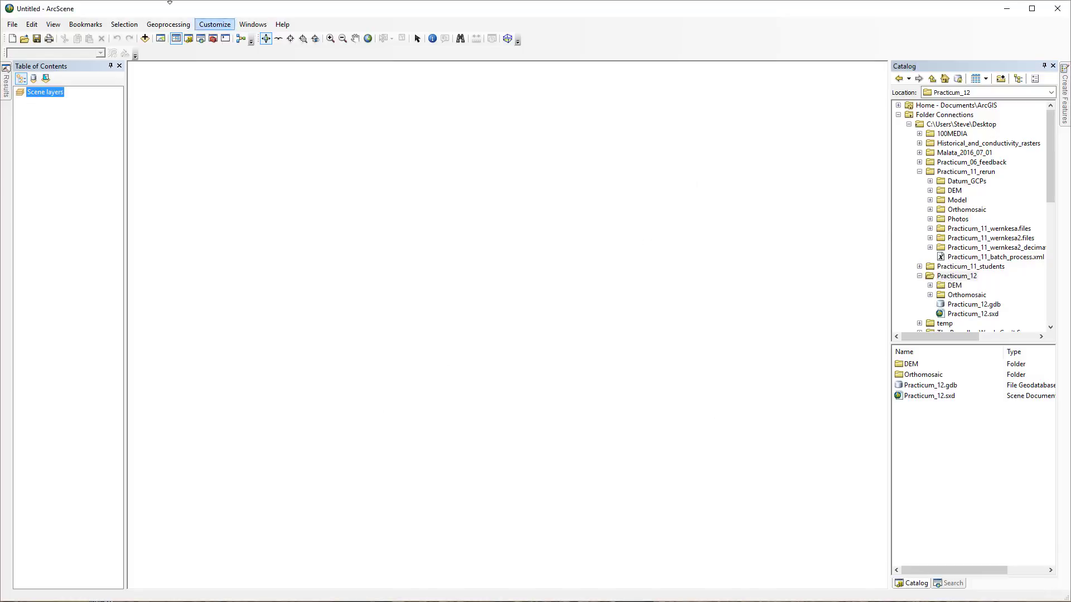
Step: Examine the default geodatabase and pathname settings in the untitled scene's document properties
click(11, 25)
click(171, 10)
click(11, 25)
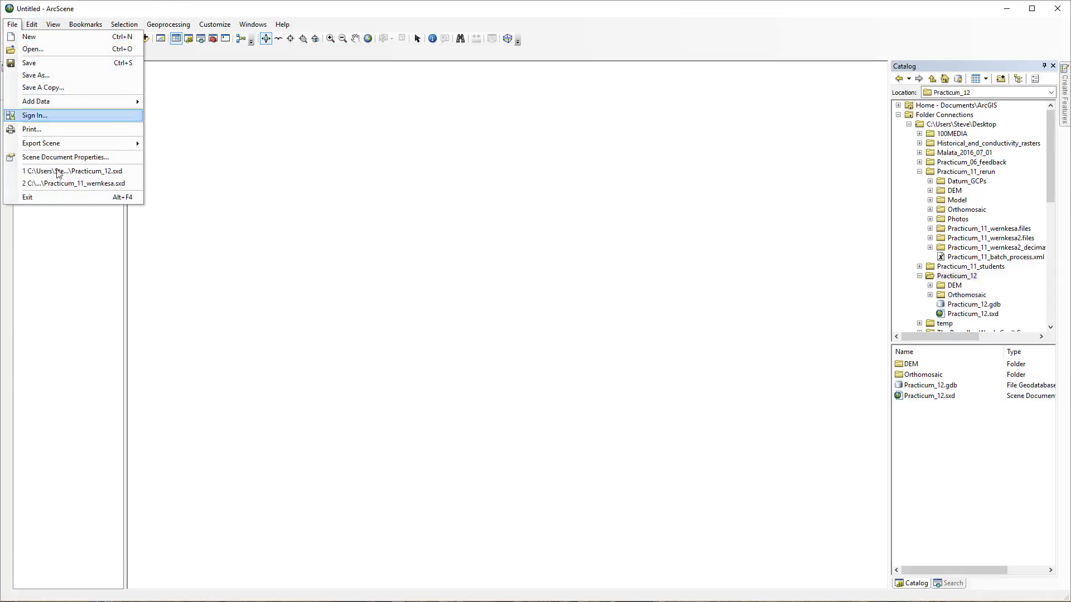
click(86, 157)
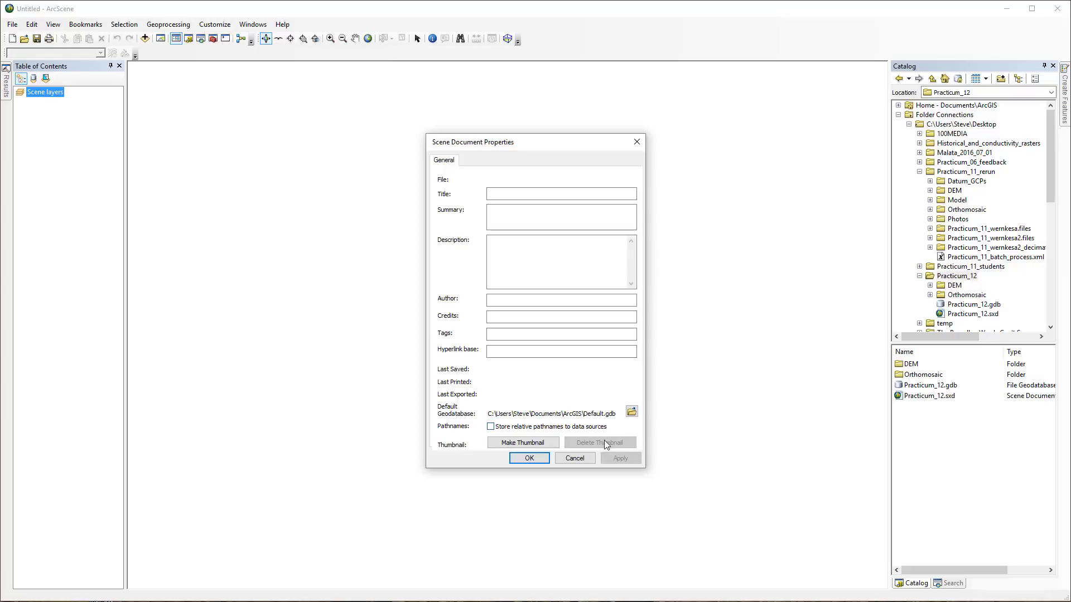
click(574, 458)
Step: Open the Practicum_12.sxd scene from the Practicum_12 folder and remove its DEM_merged layer
click(13, 24)
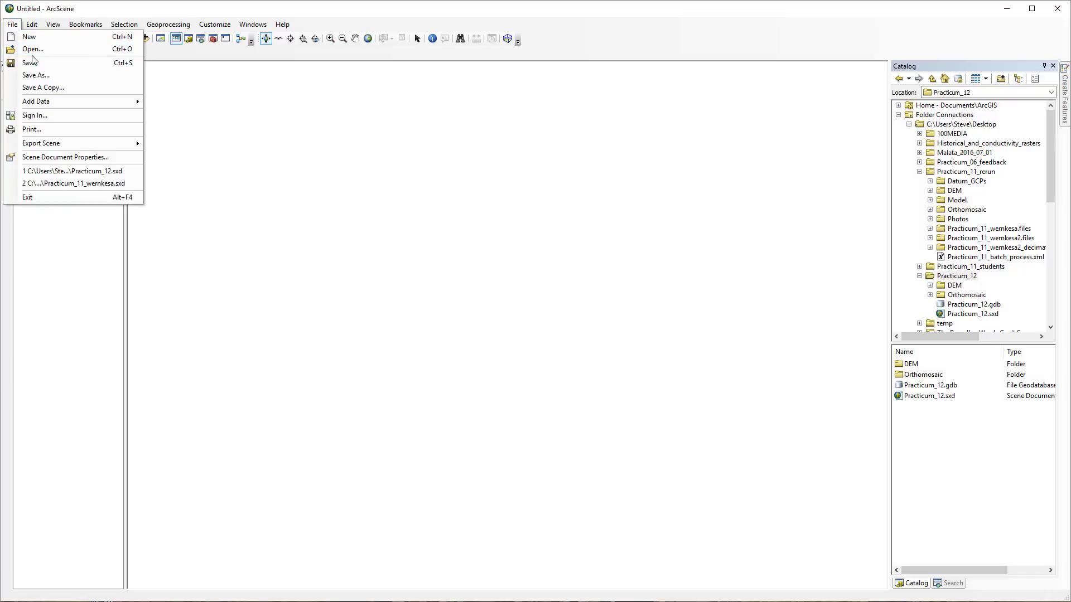
click(36, 49)
click(472, 273)
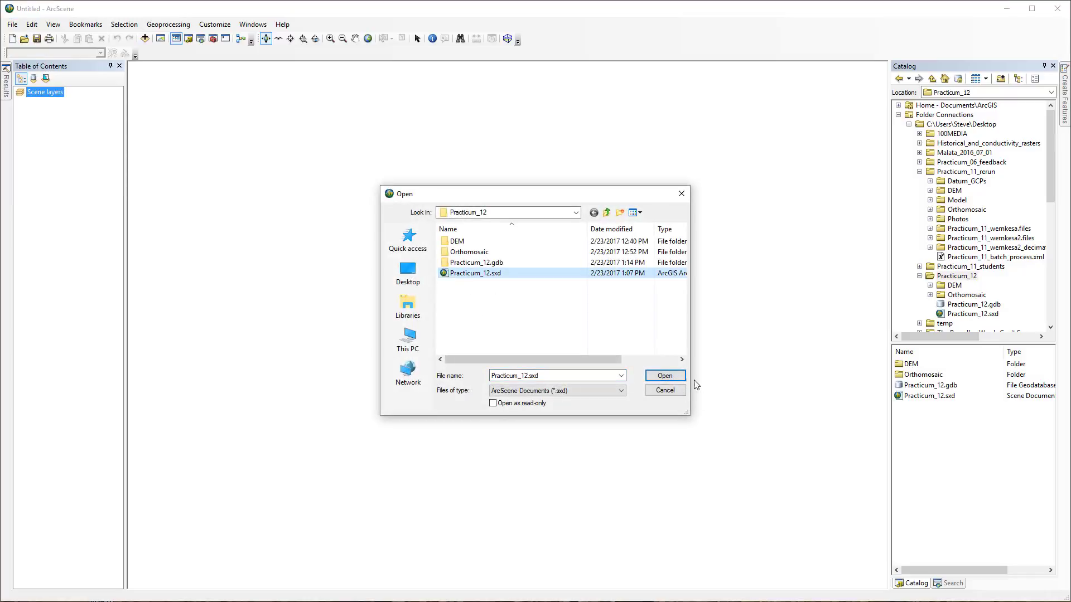
click(665, 376)
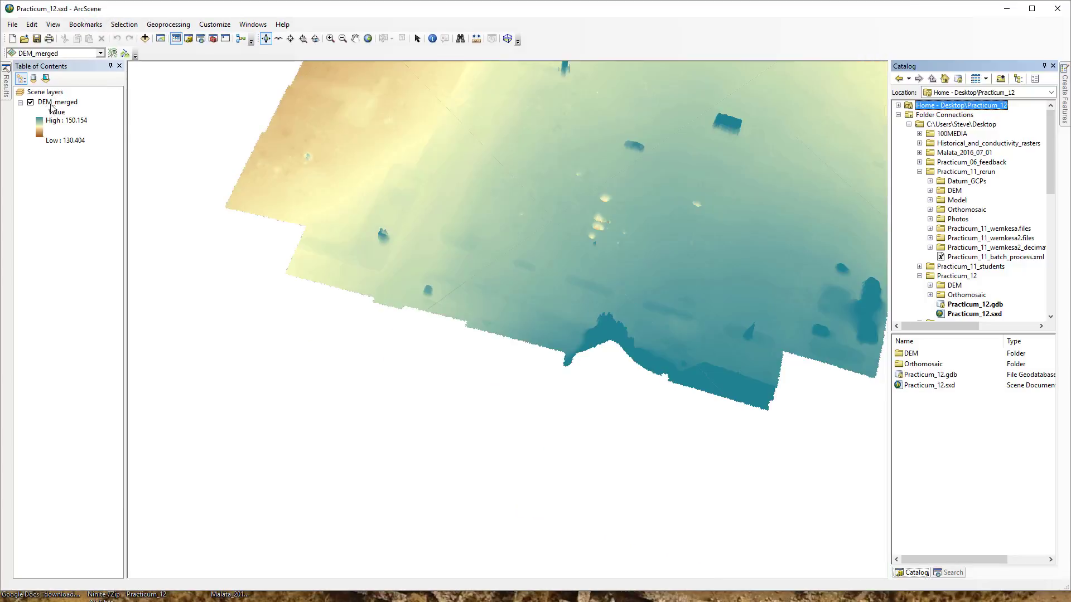
right_click(53, 104)
click(64, 123)
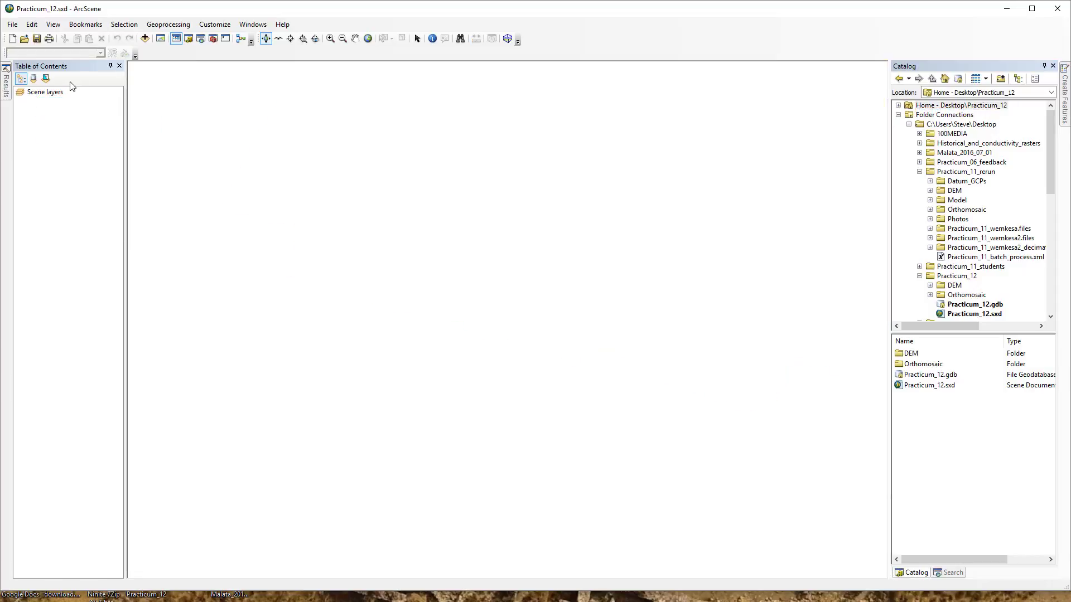
Step: Set Practicum_12.gdb from the Practicum_12 folder as the default geodatabase in the scene document properties
click(12, 24)
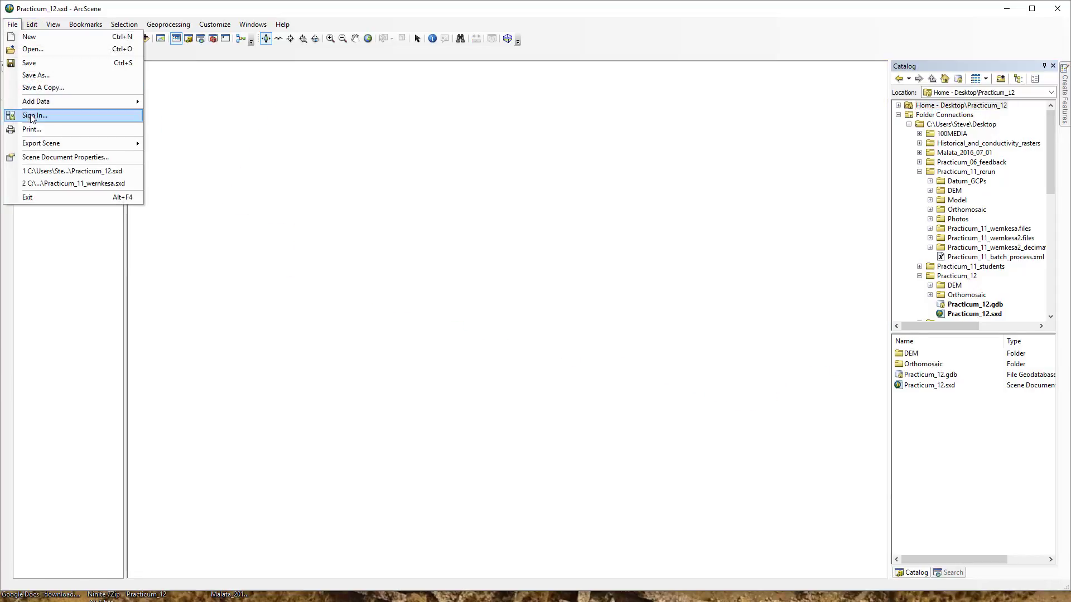
click(43, 161)
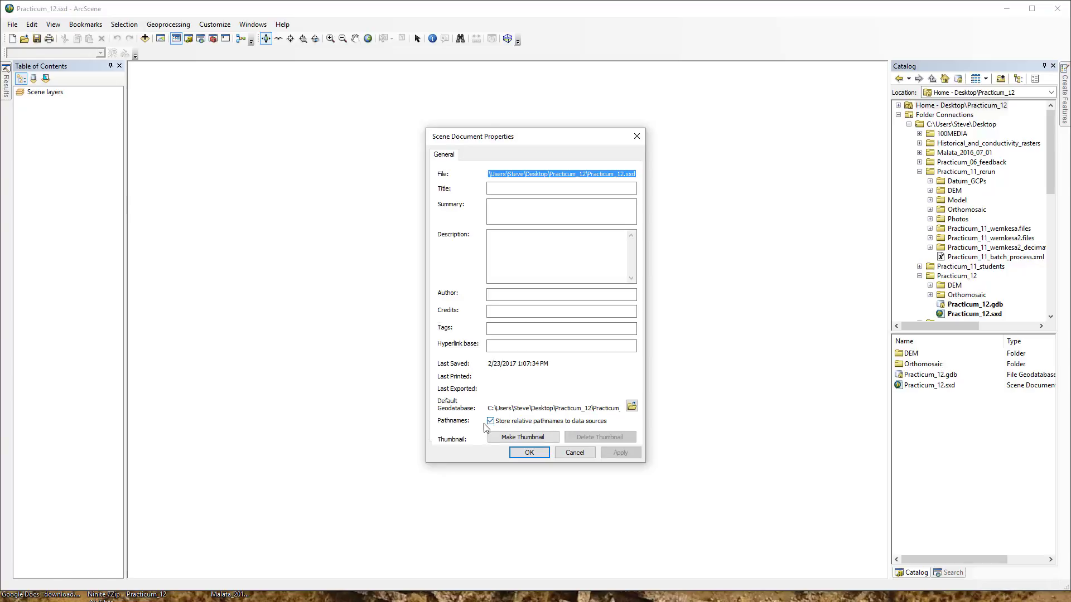
click(632, 407)
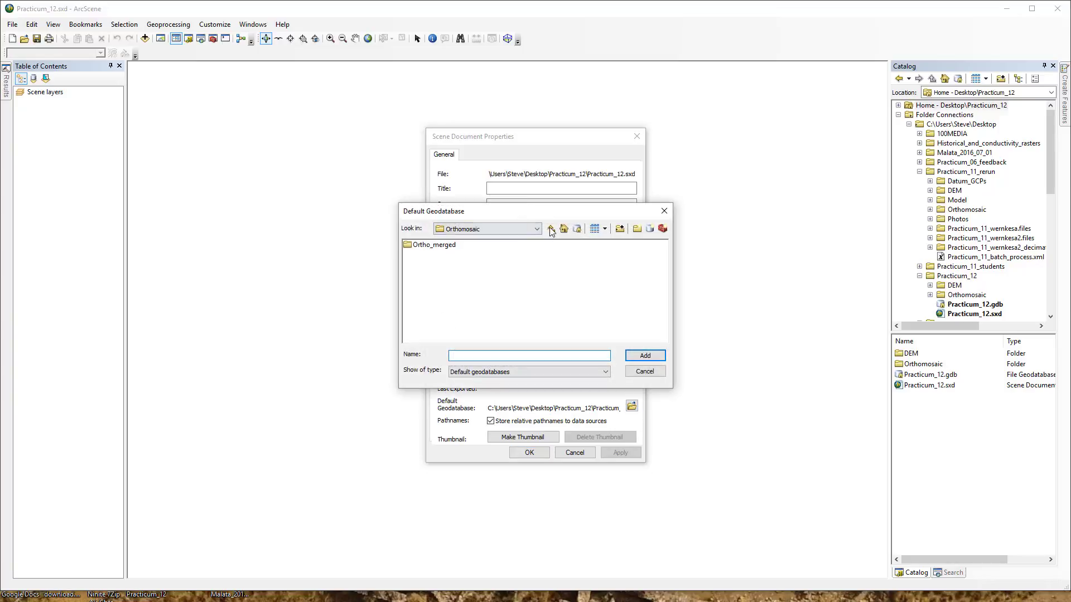
click(438, 265)
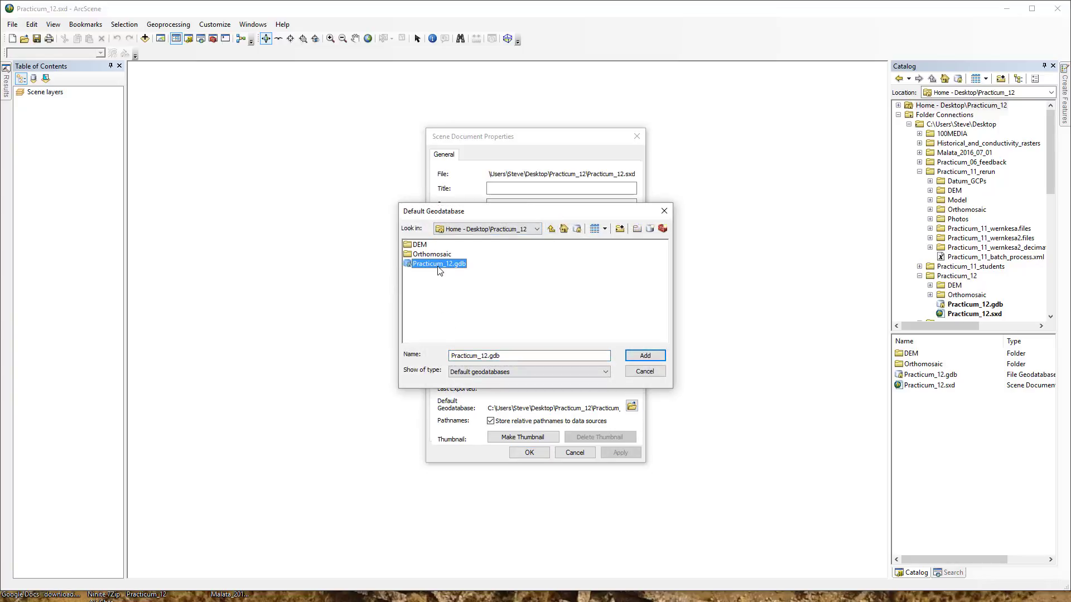
click(631, 354)
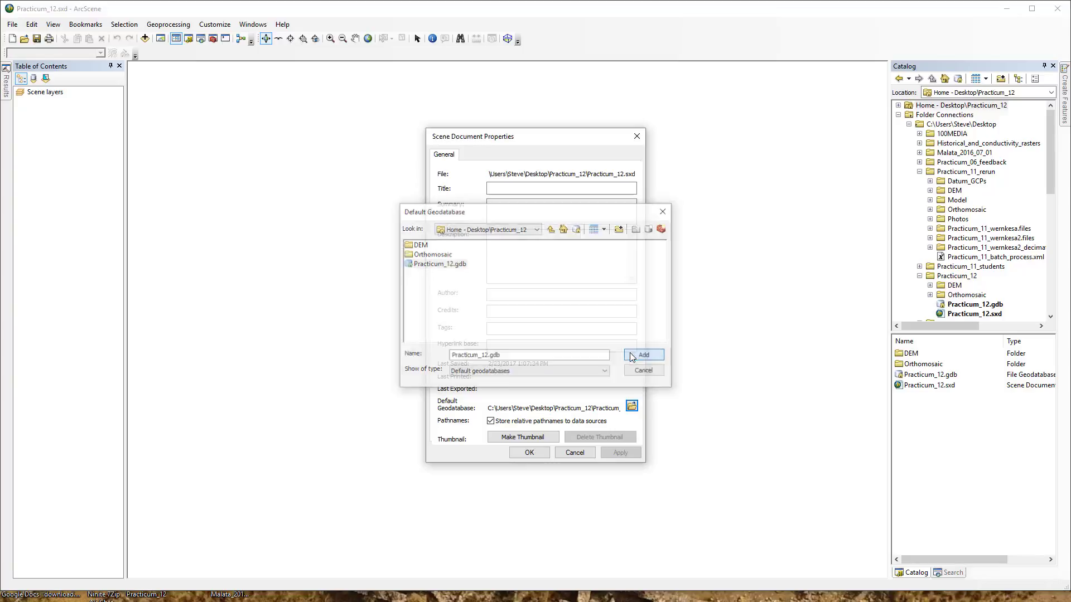
click(620, 452)
click(529, 452)
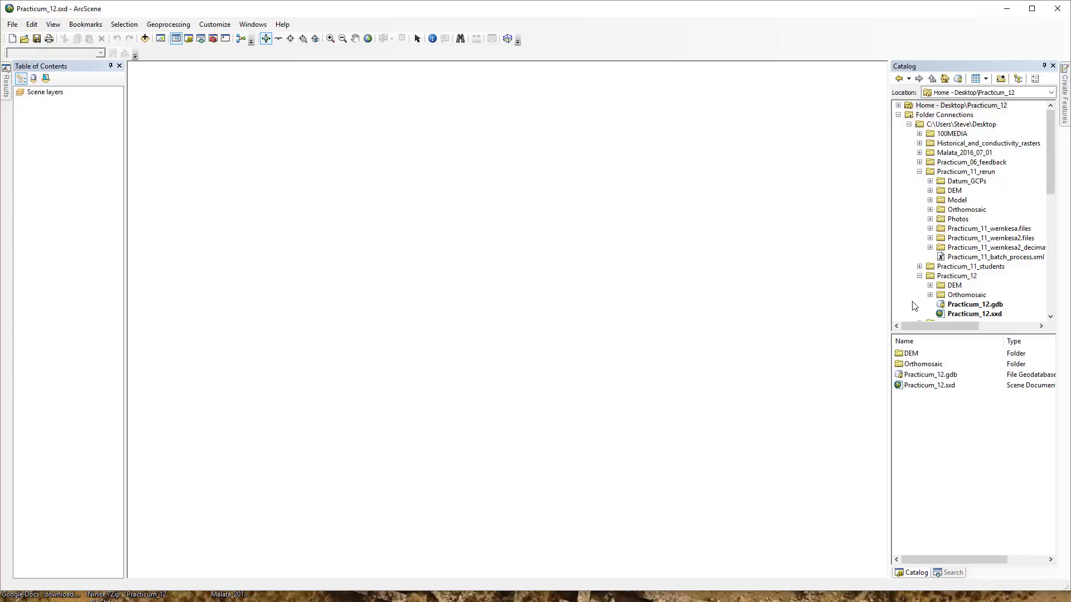
Step: Add all the DEM tiles from Pract_11_DEM-0-2.tif to Pract_11_DEM-4-2.tif in Practicum_12's DEM folder to the scene
click(954, 285)
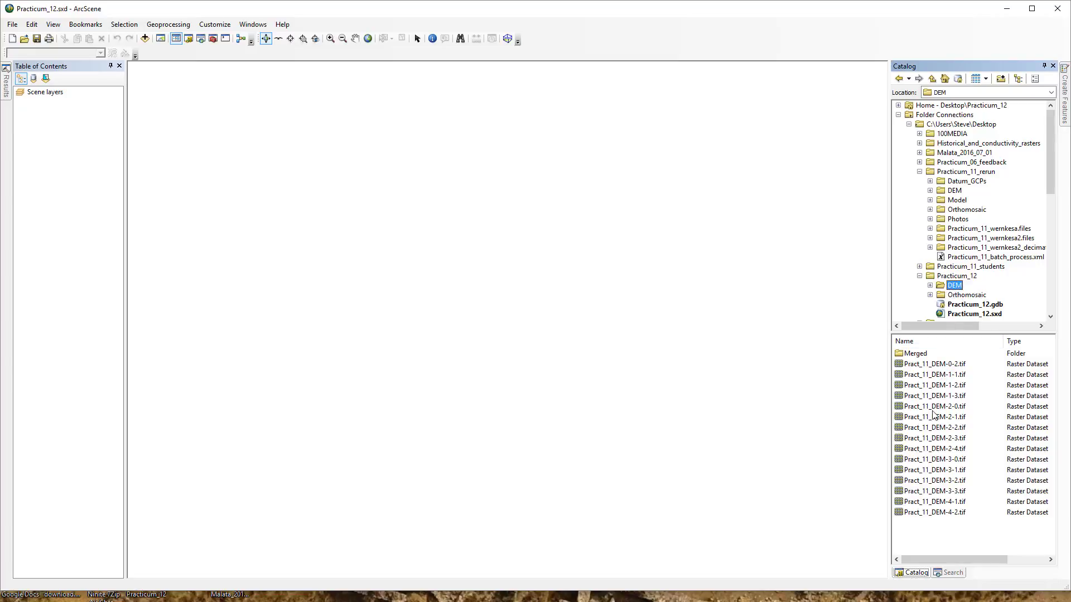
click(935, 365)
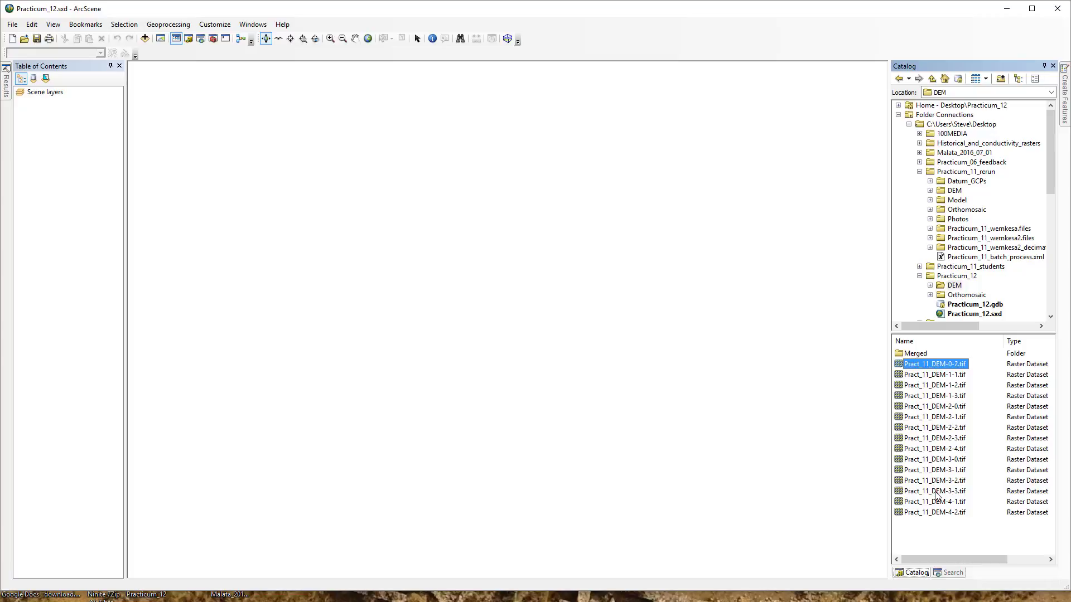
shift+click(934, 512)
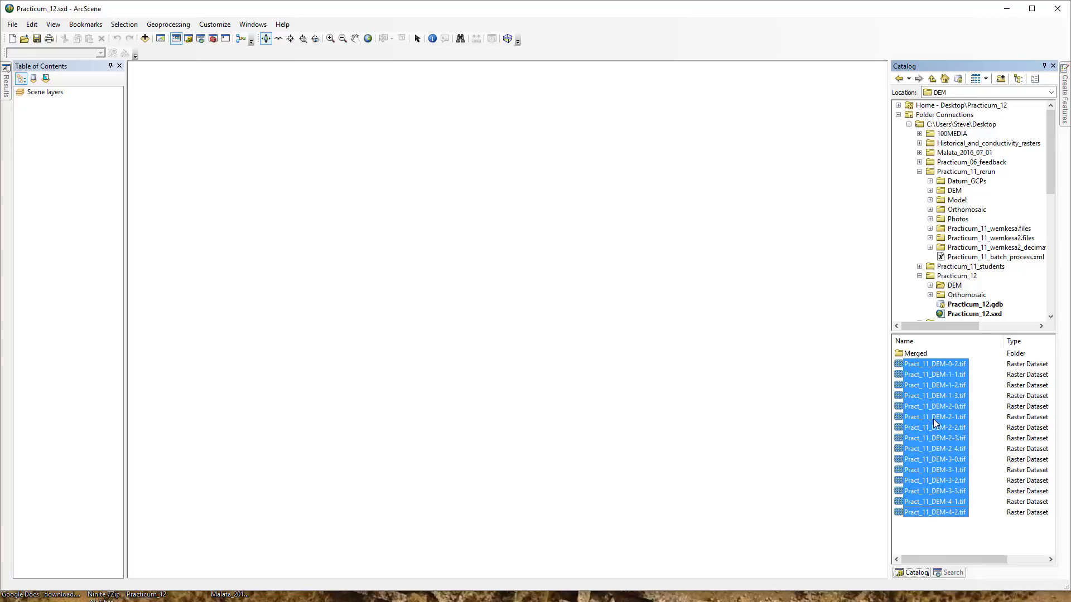
click(921, 366)
shift+click(928, 512)
drag(932, 461, 530, 411)
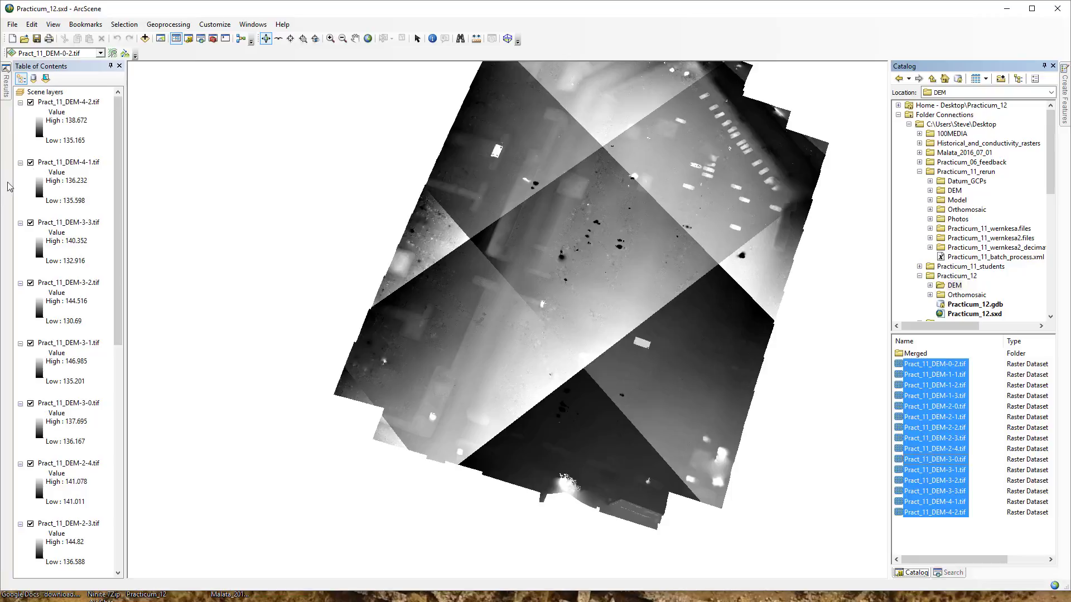
click(67, 104)
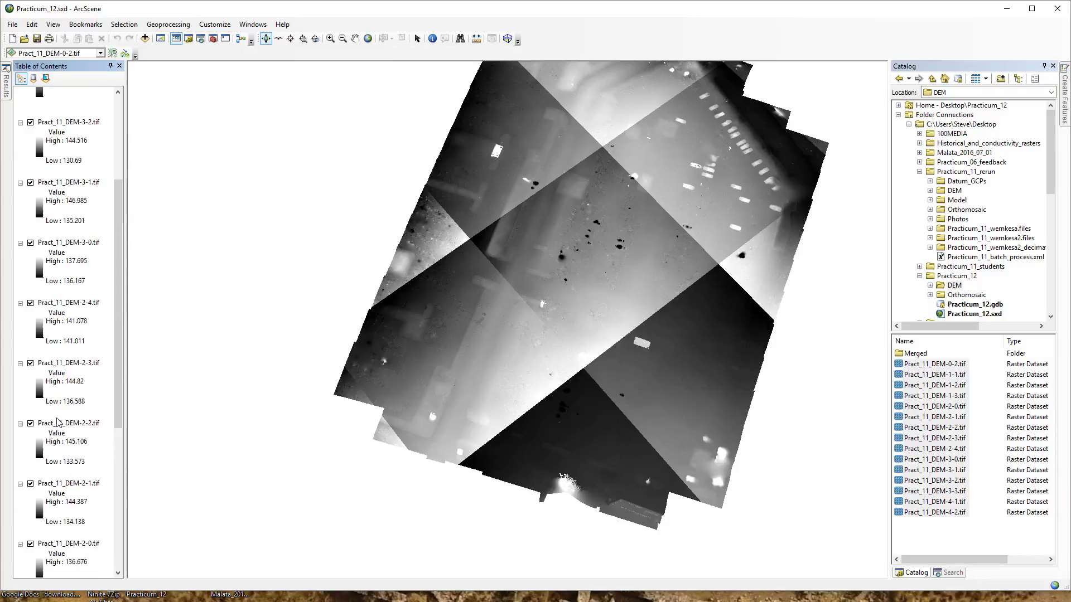
Step: Remove all the Pract_11_DEM tile layers from the scene
scroll(63, 428, down, 5)
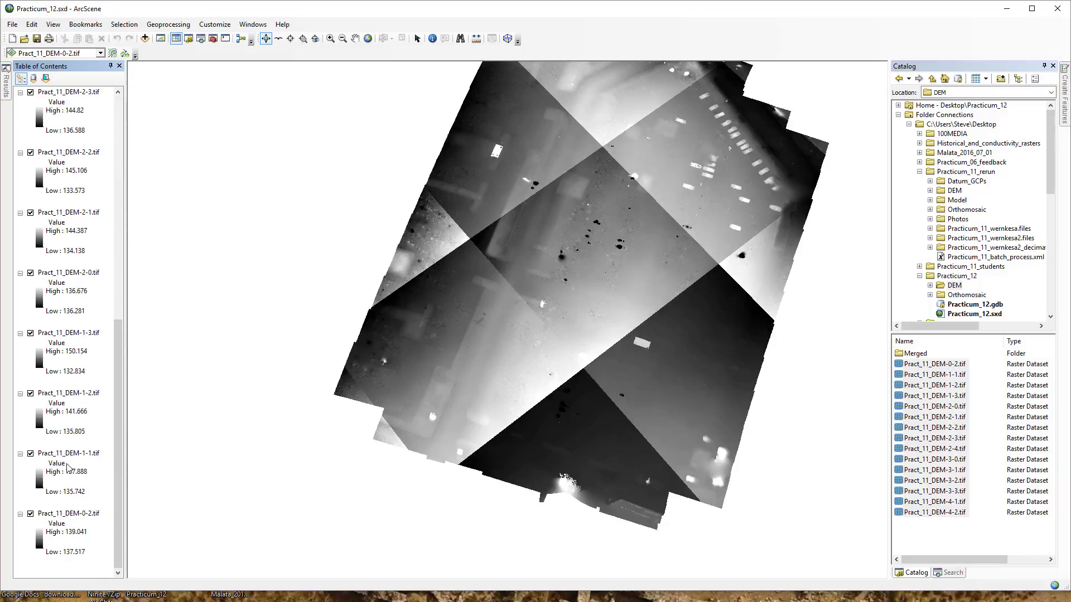
scroll(72, 512, up, 3)
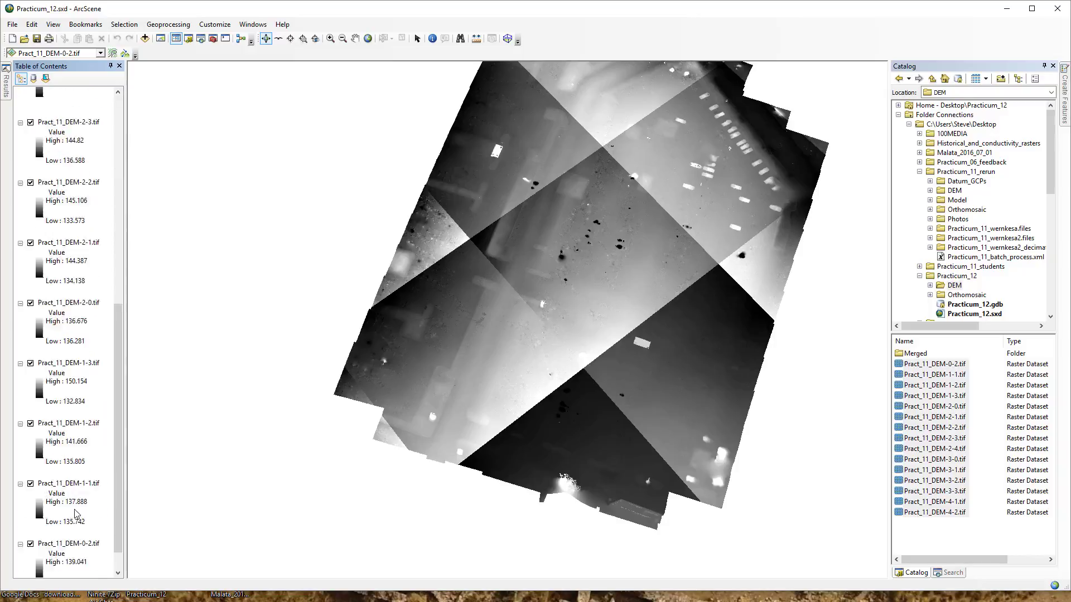
scroll(71, 497, down, 3)
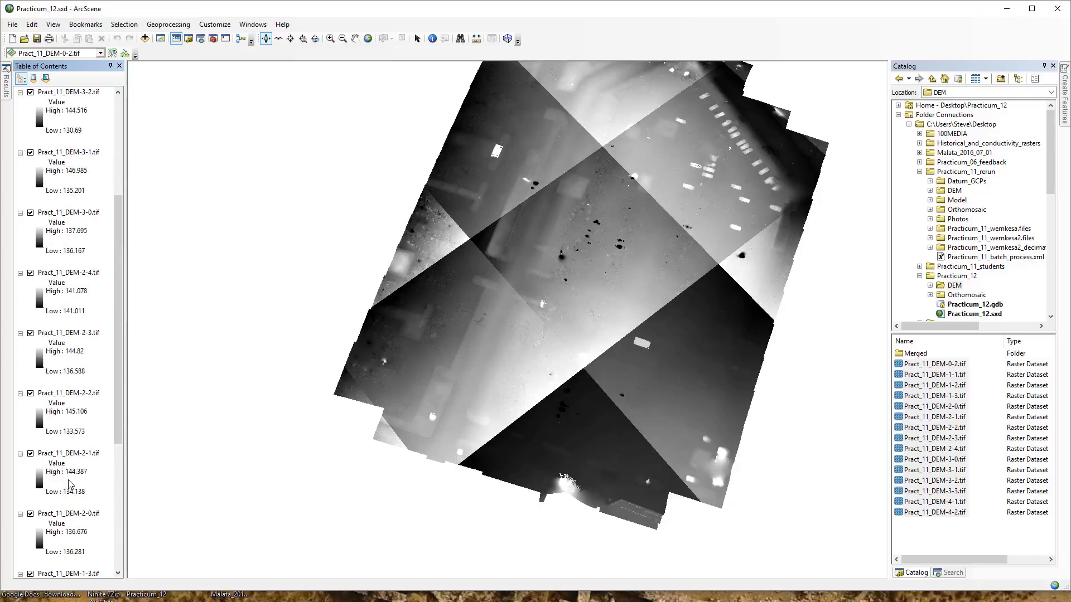
shift+click(63, 514)
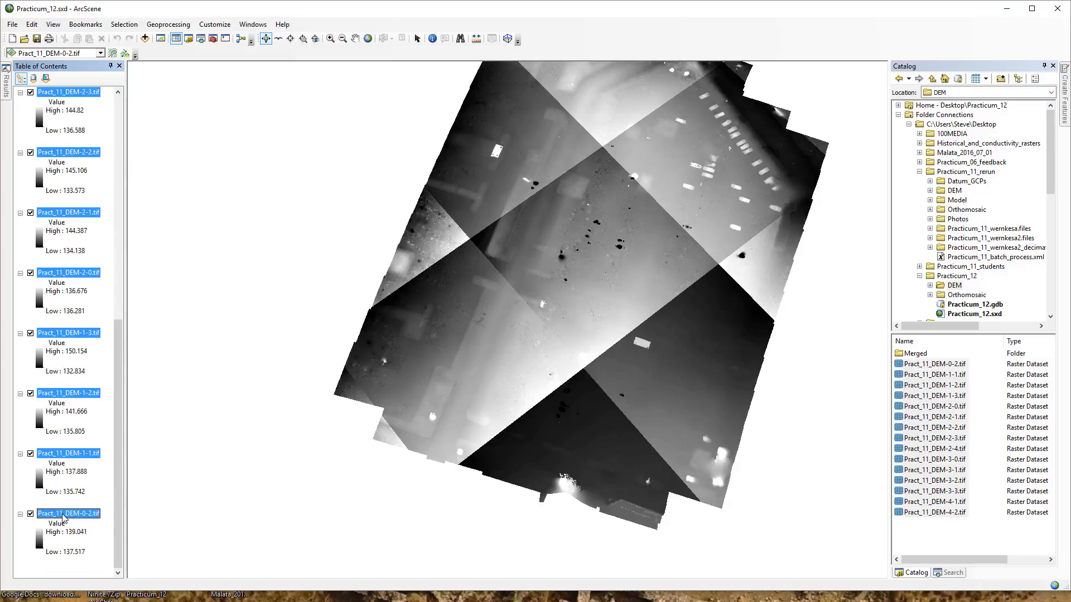
right_click(63, 517)
click(92, 532)
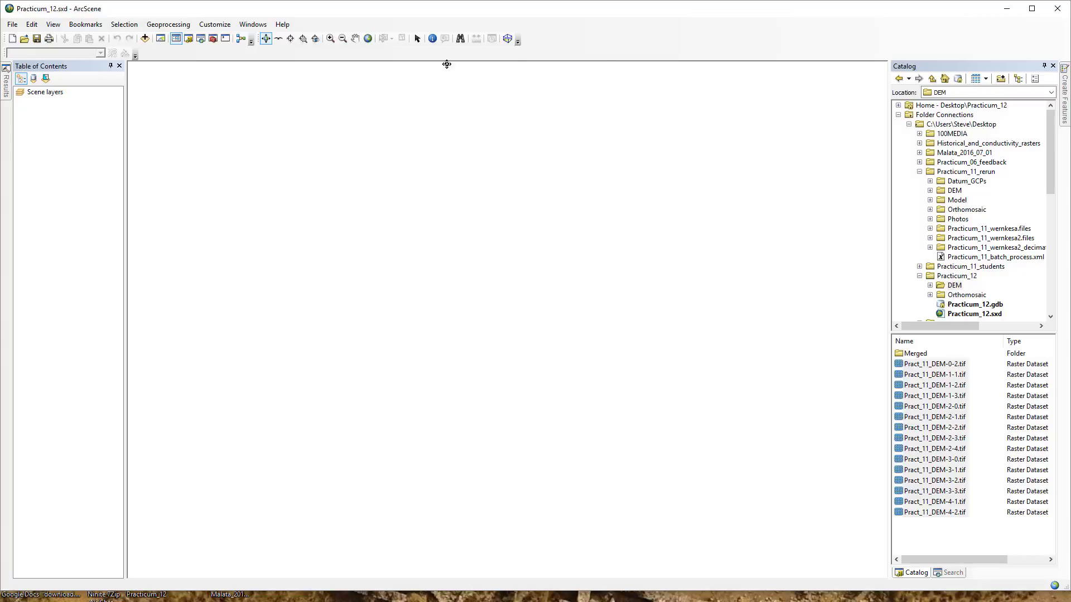
Step: Search the geoprocessing tools for "mosaic to new raster" and open the Mosaic To New Raster tool
click(201, 43)
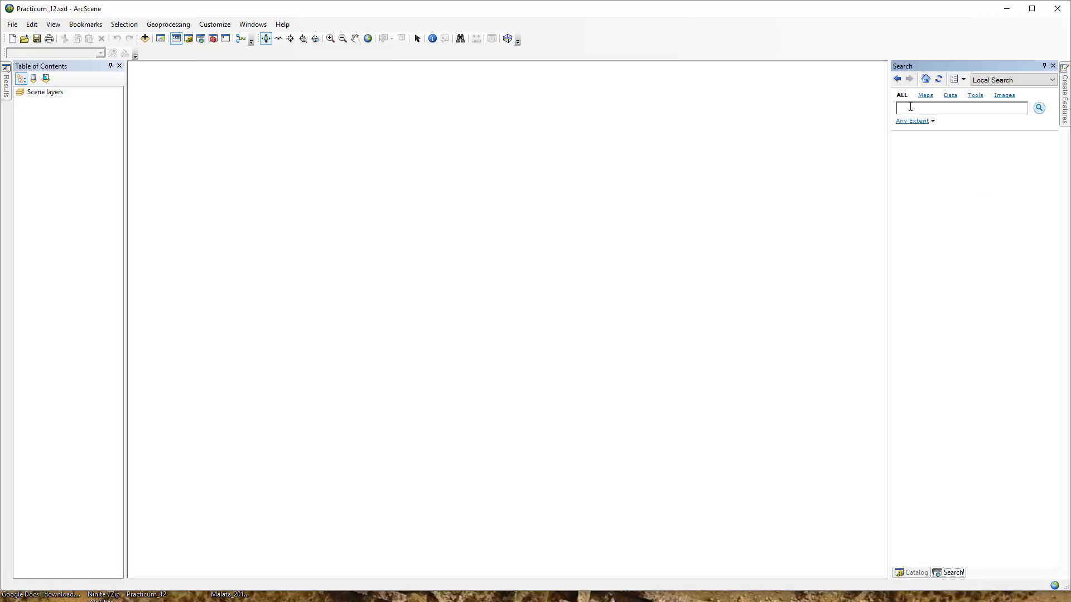
text(mosaic to new raster)
key(Return)
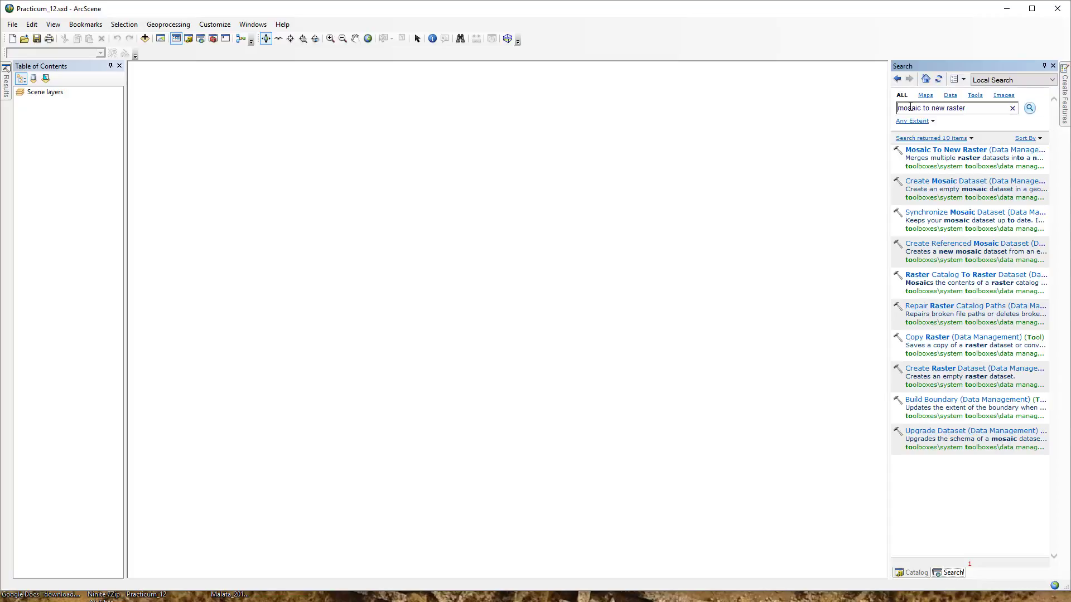
click(927, 151)
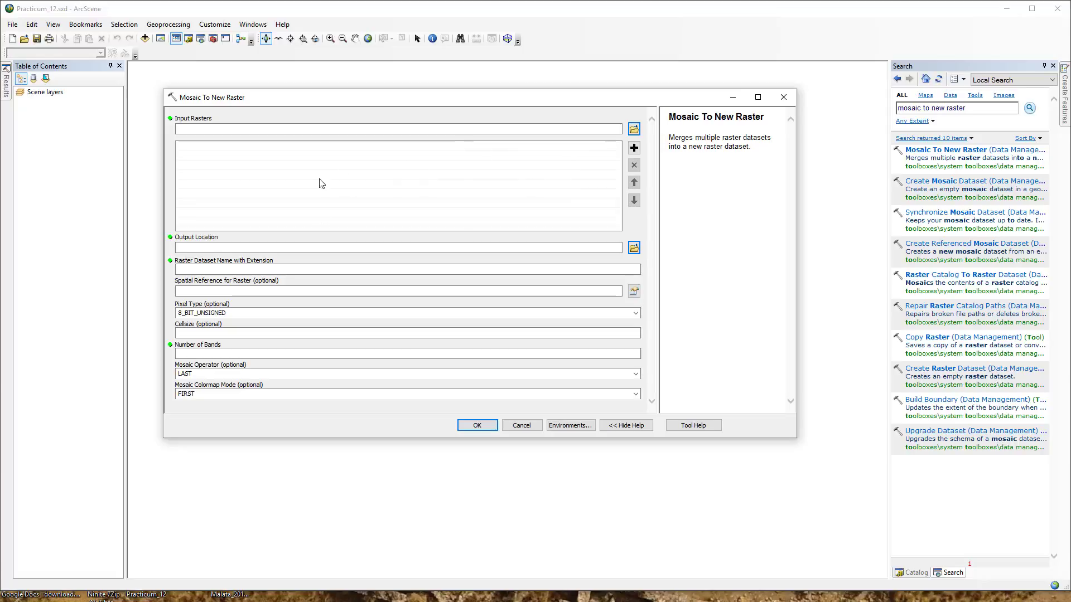
Step: Add all the tiles from Pract_11_DEM-0-2.tif to Pract_11_DEM-4-2.tif in the DEM folder as the mosaic's input rasters
click(634, 130)
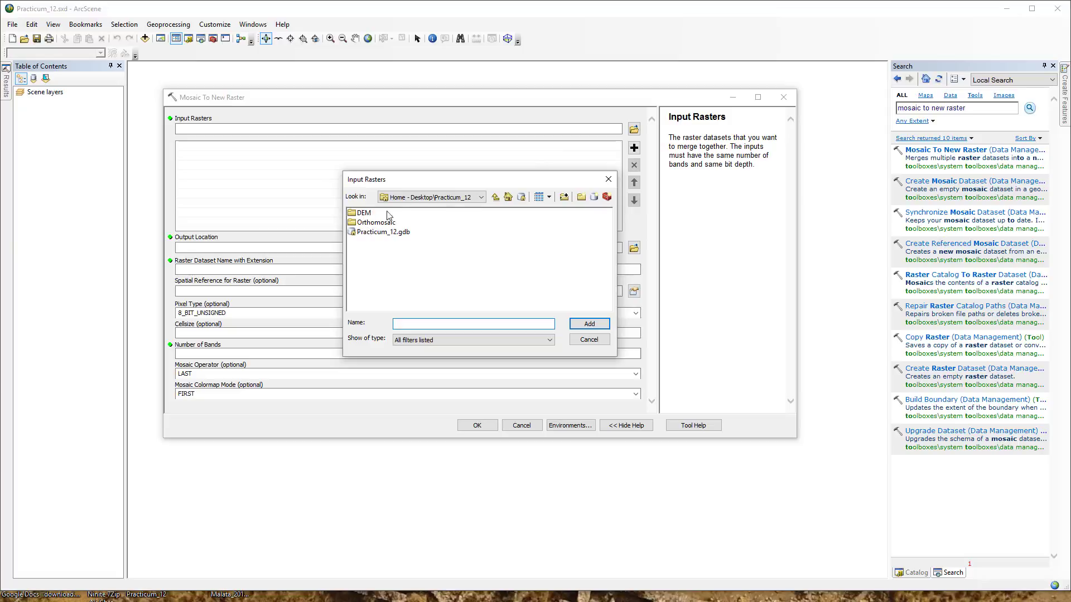
double_click(353, 214)
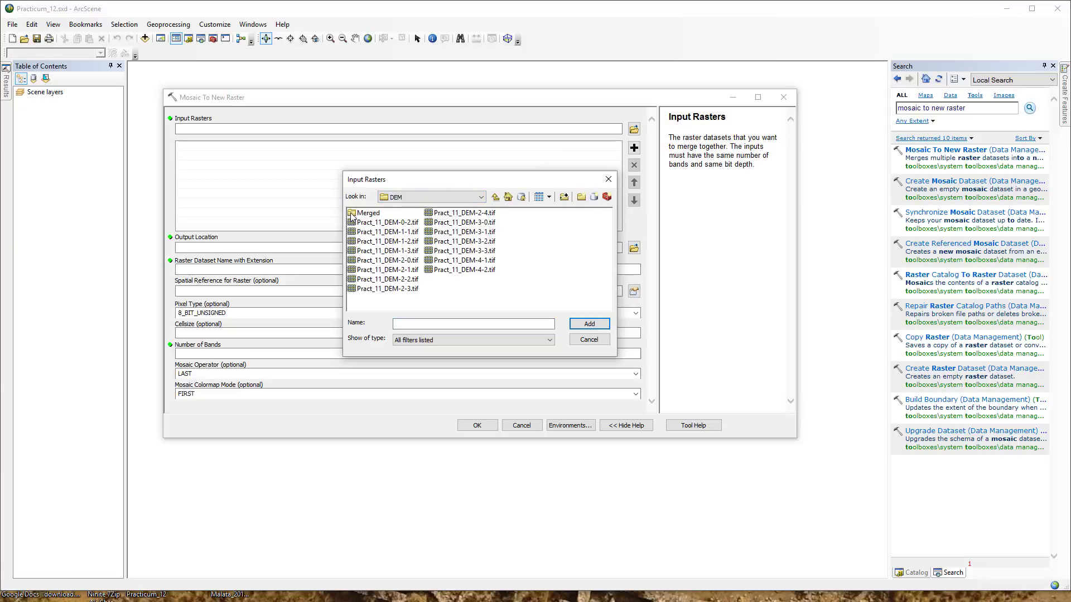
click(369, 223)
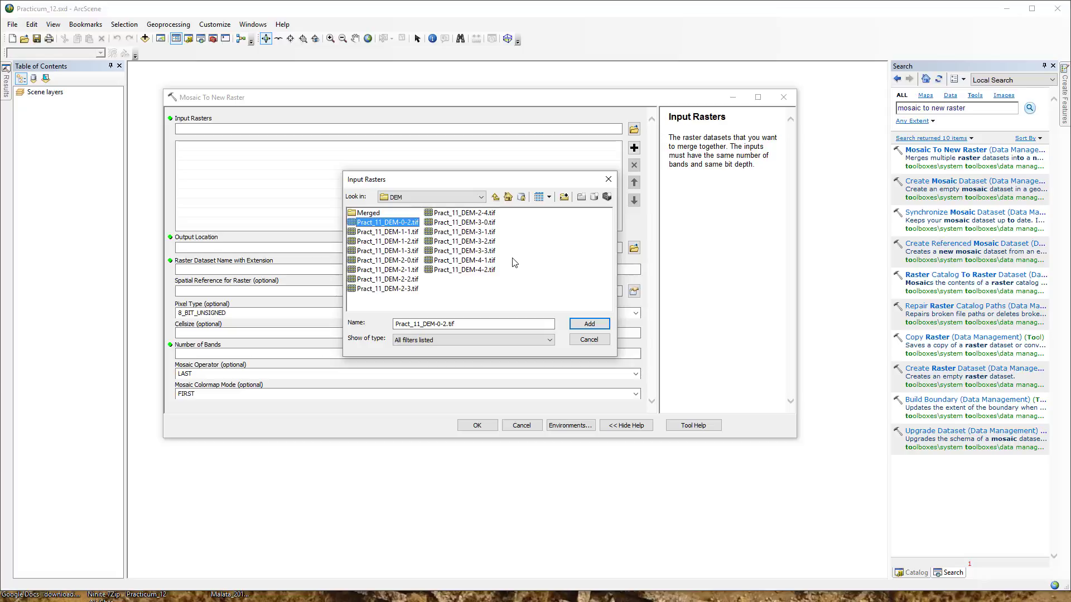
shift+click(468, 270)
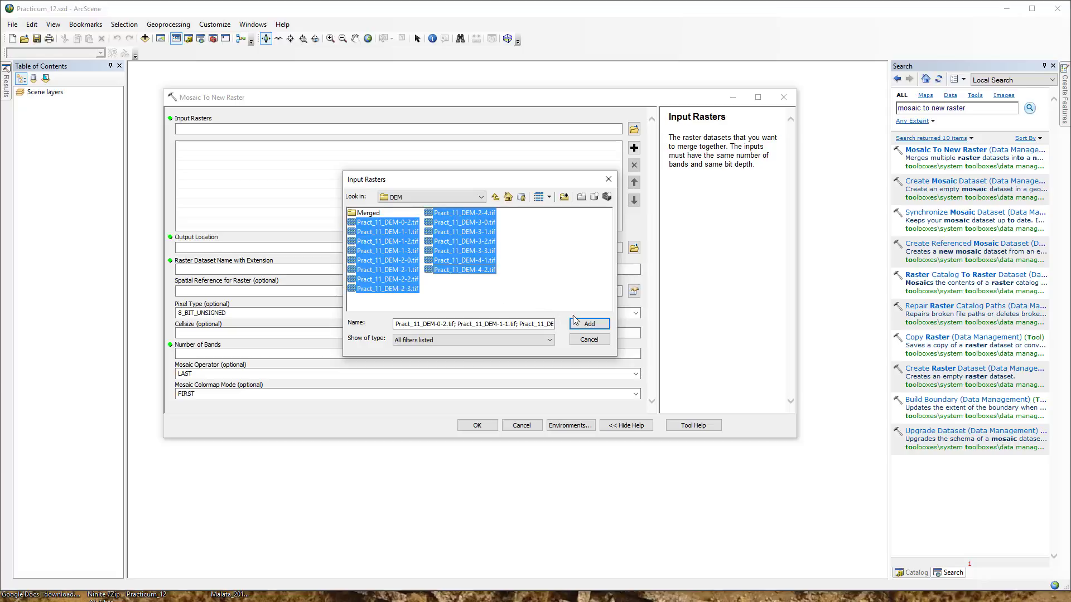
click(586, 323)
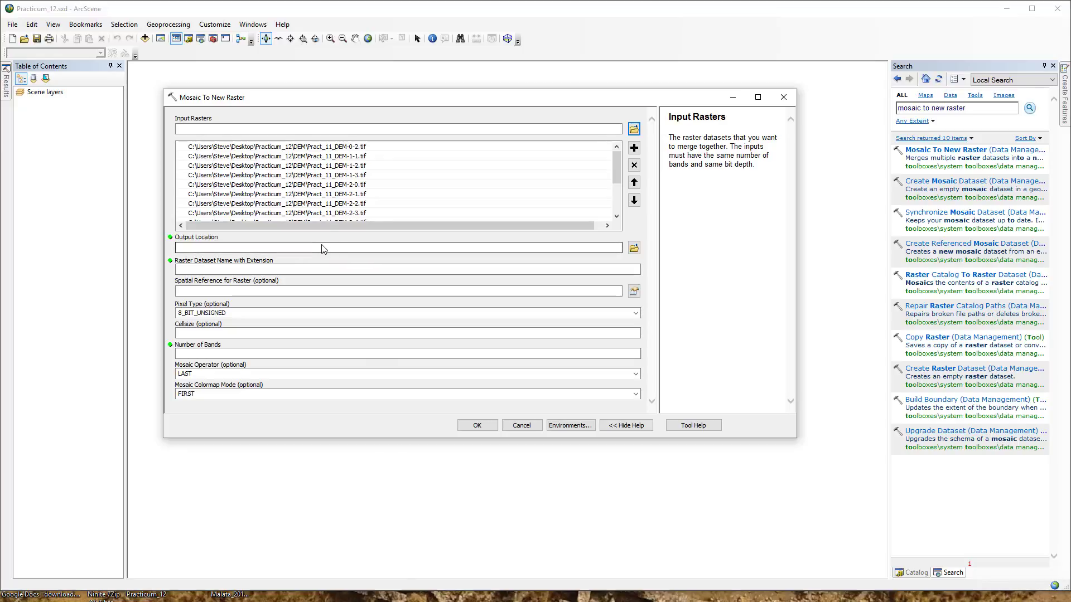
Step: Set the mosaic's output location to the Merged folder inside the DEM folder
click(634, 249)
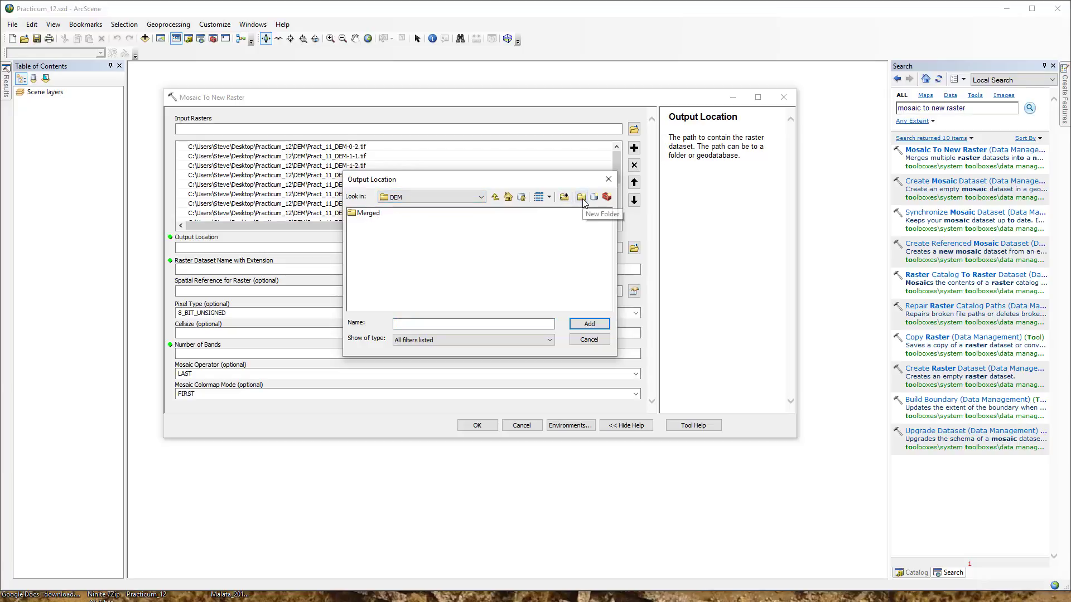
click(354, 215)
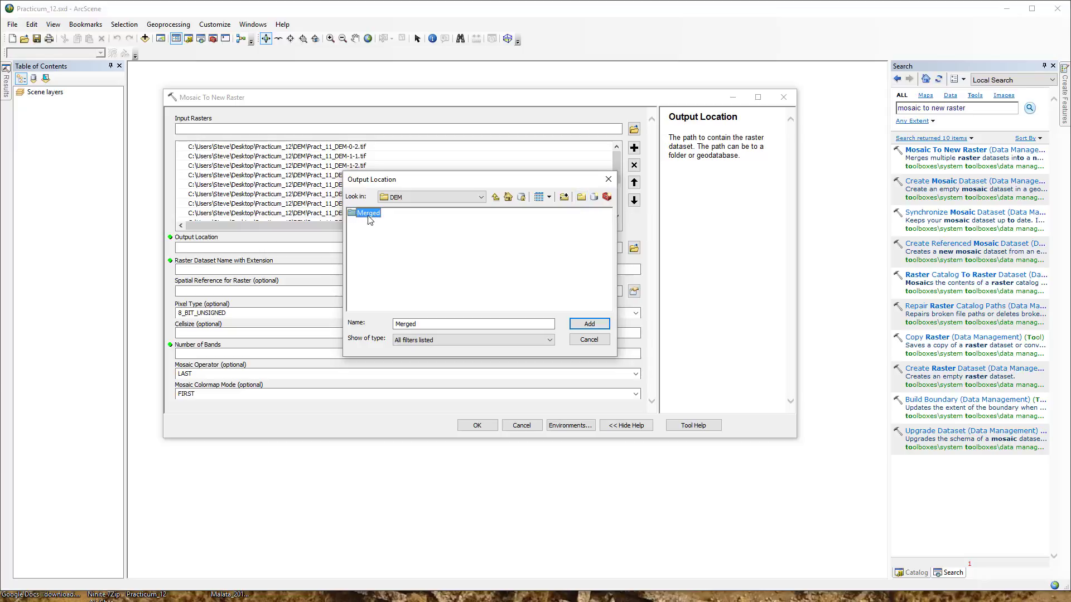
click(464, 249)
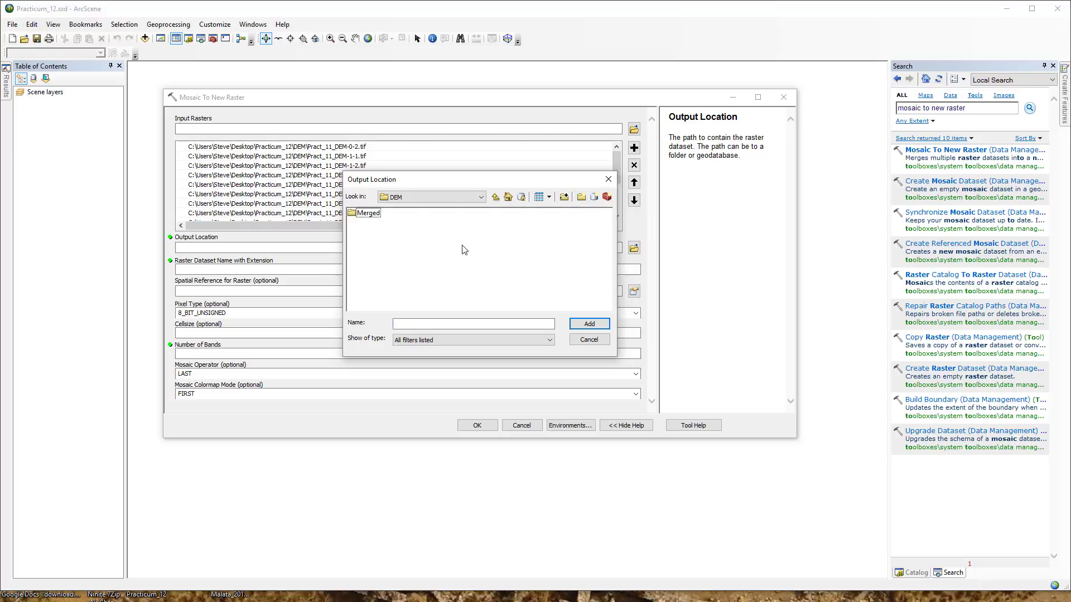
click(358, 215)
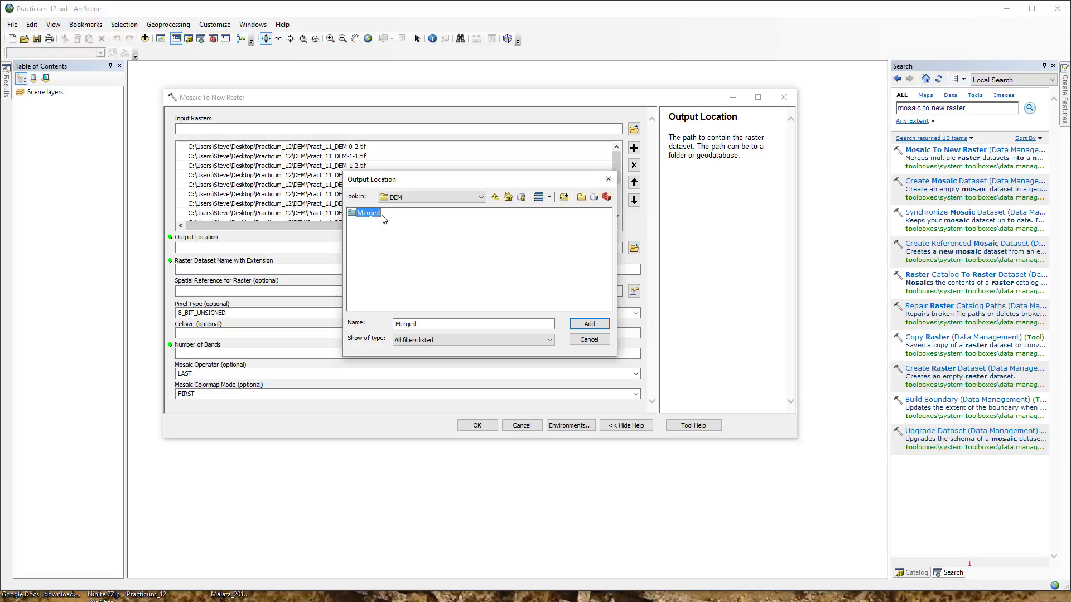
click(590, 323)
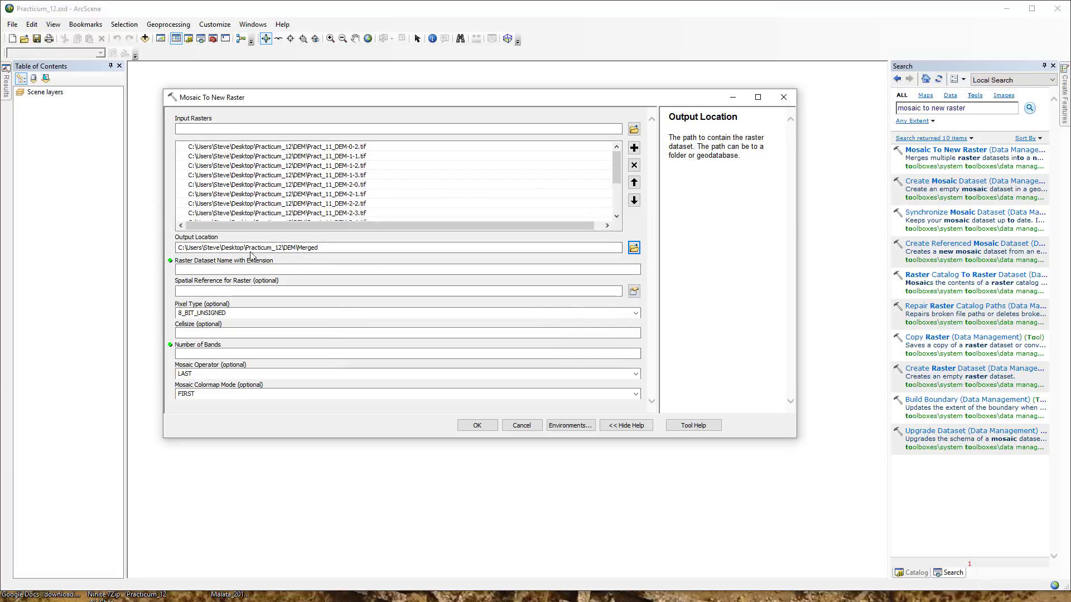
Step: Name the output raster dataset DEM_merged
click(208, 271)
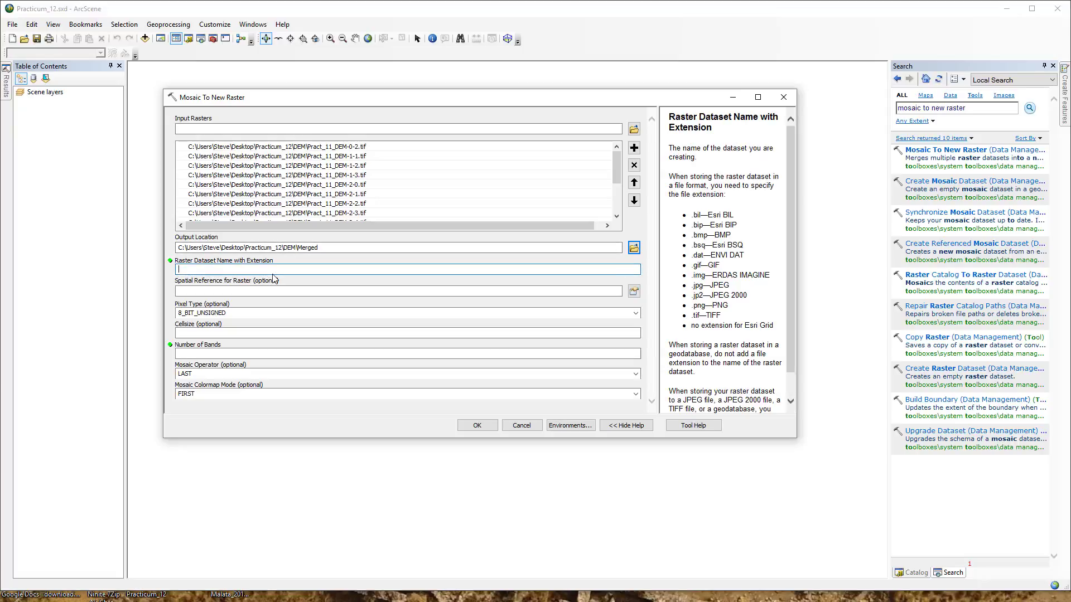
text(DEM_merged)
click(258, 293)
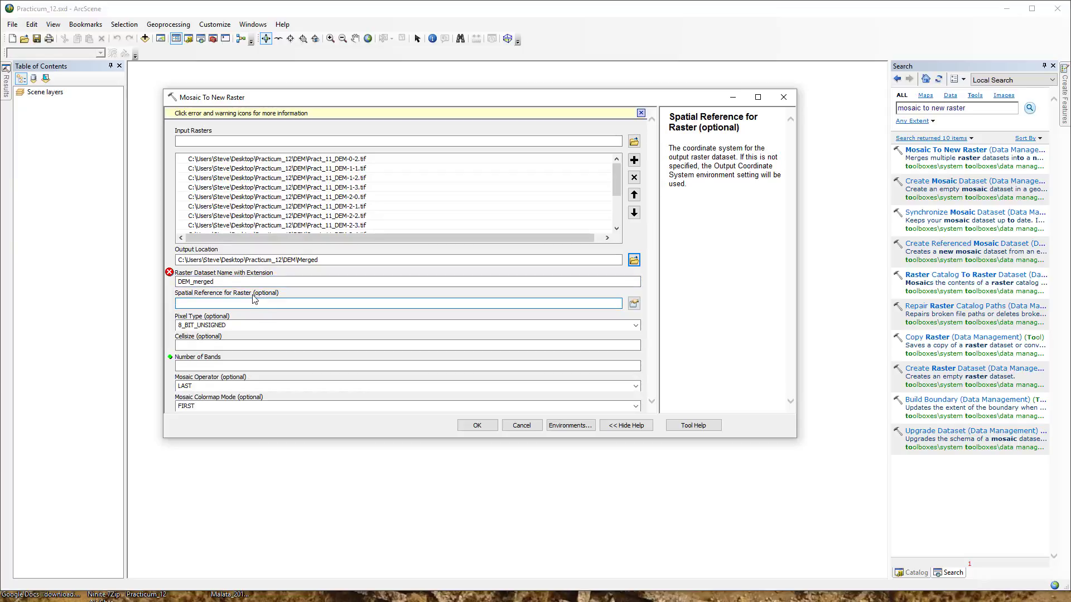
click(256, 284)
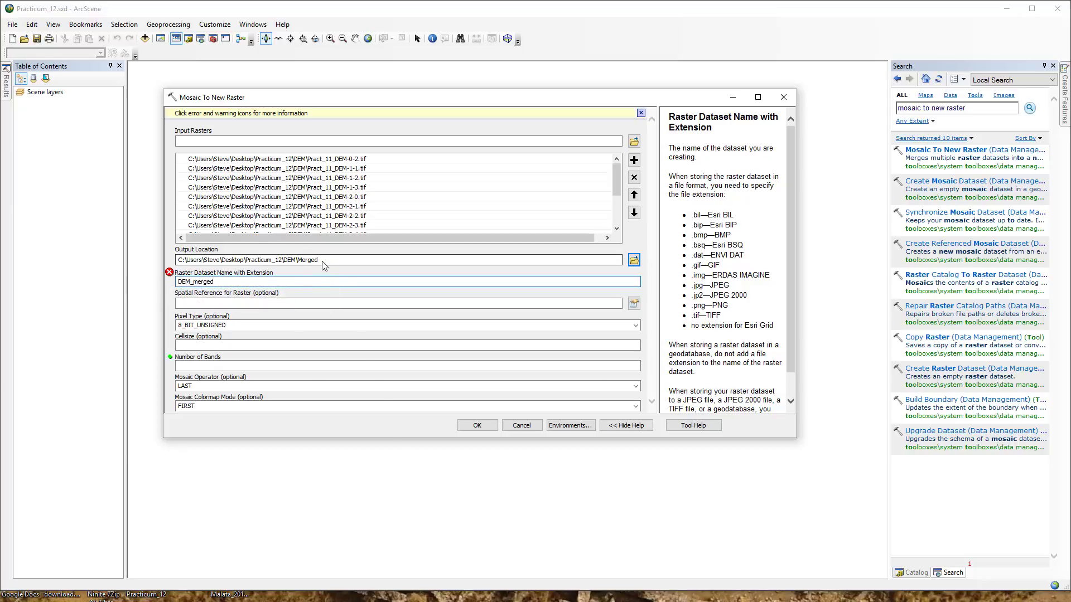
click(634, 304)
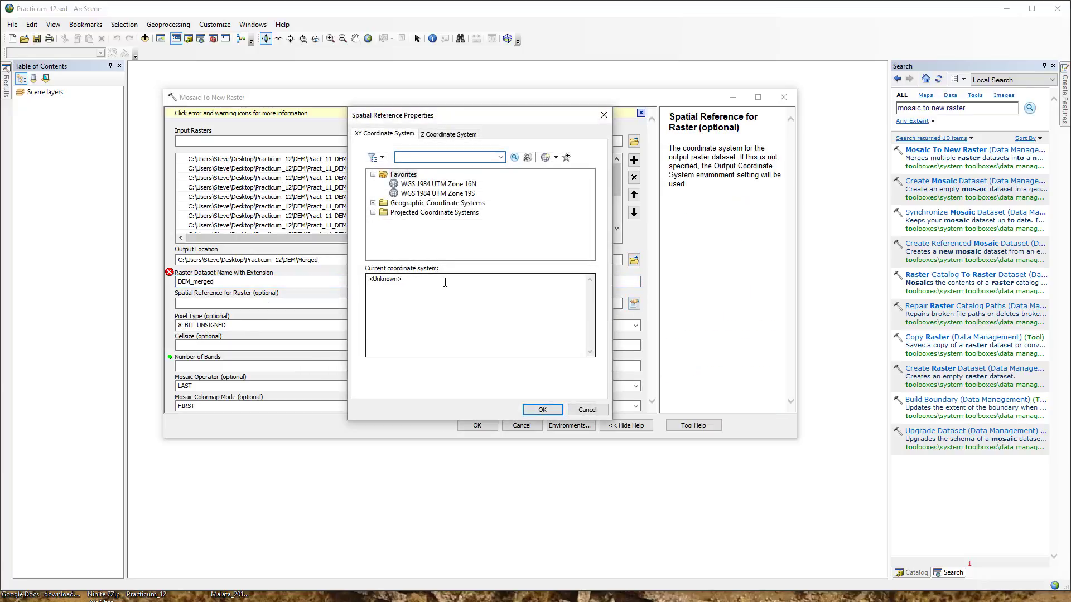
click(602, 412)
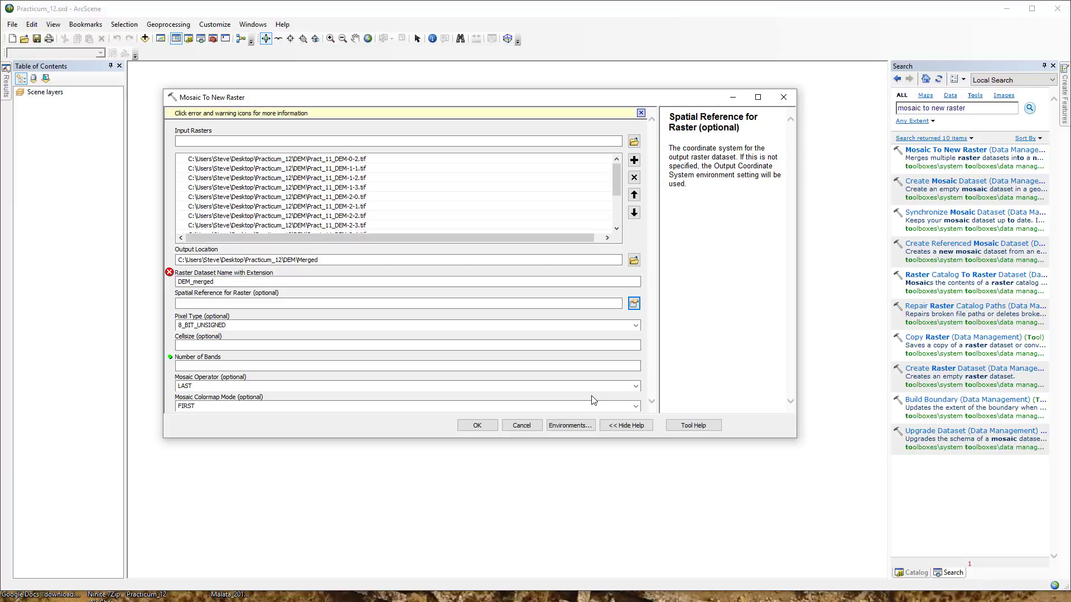
click(635, 304)
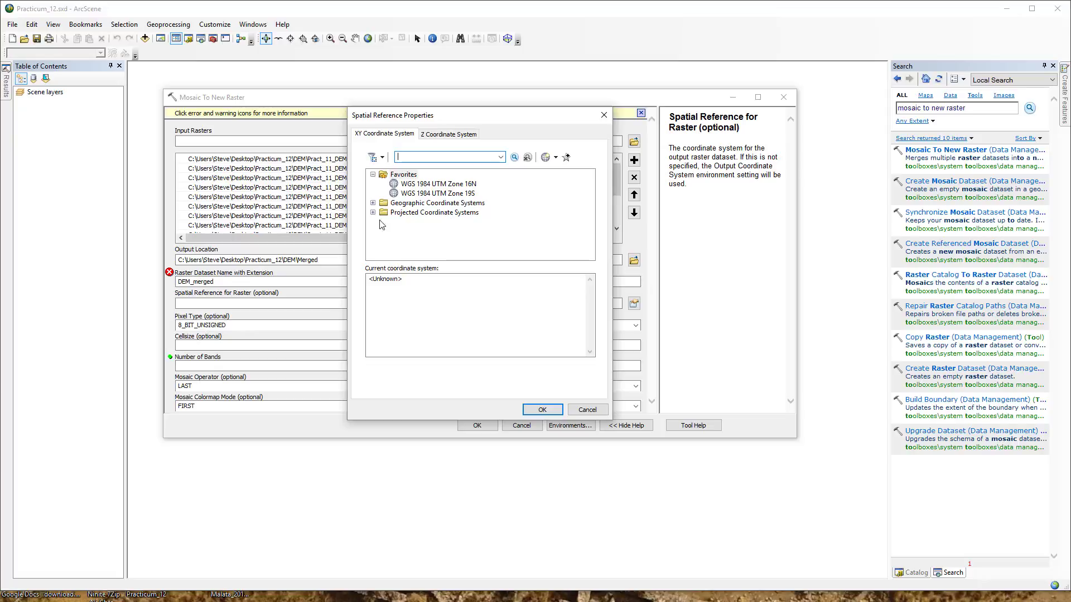
click(428, 184)
click(373, 213)
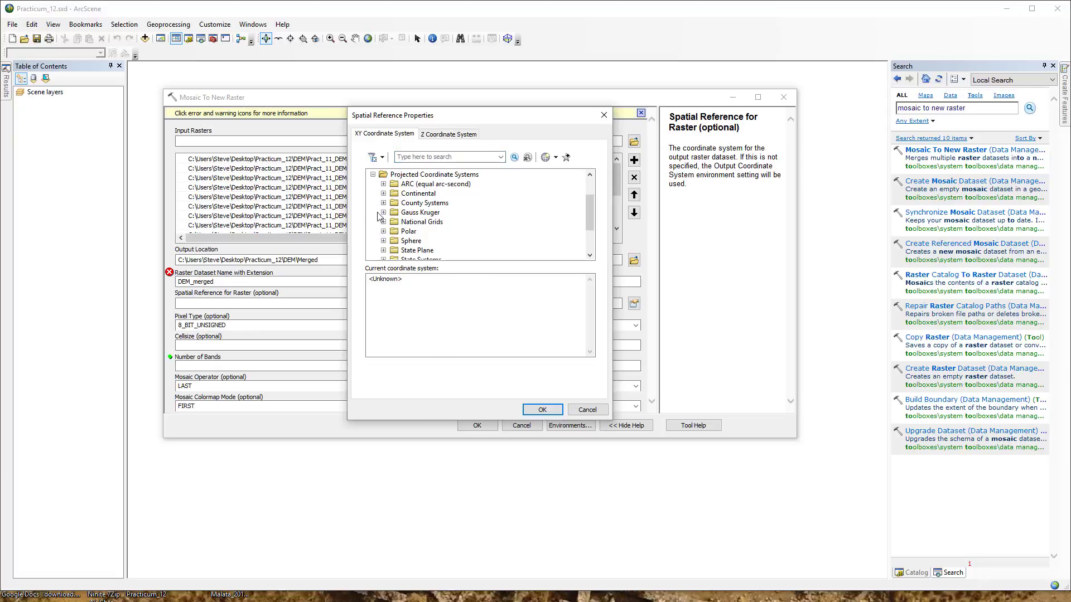
scroll(378, 216, down, 2)
click(383, 232)
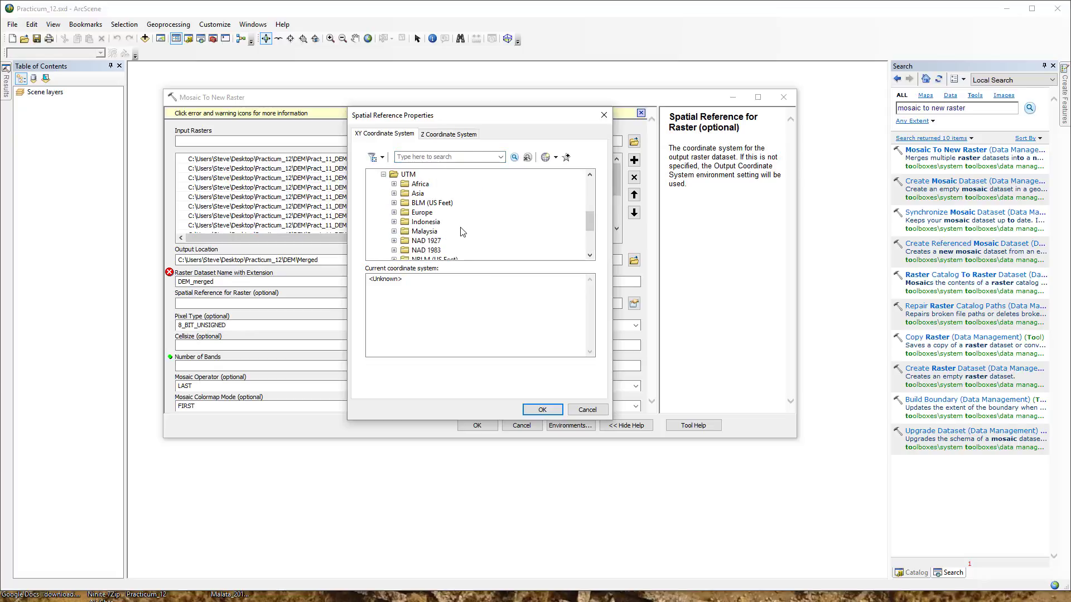
scroll(462, 232, down, 3)
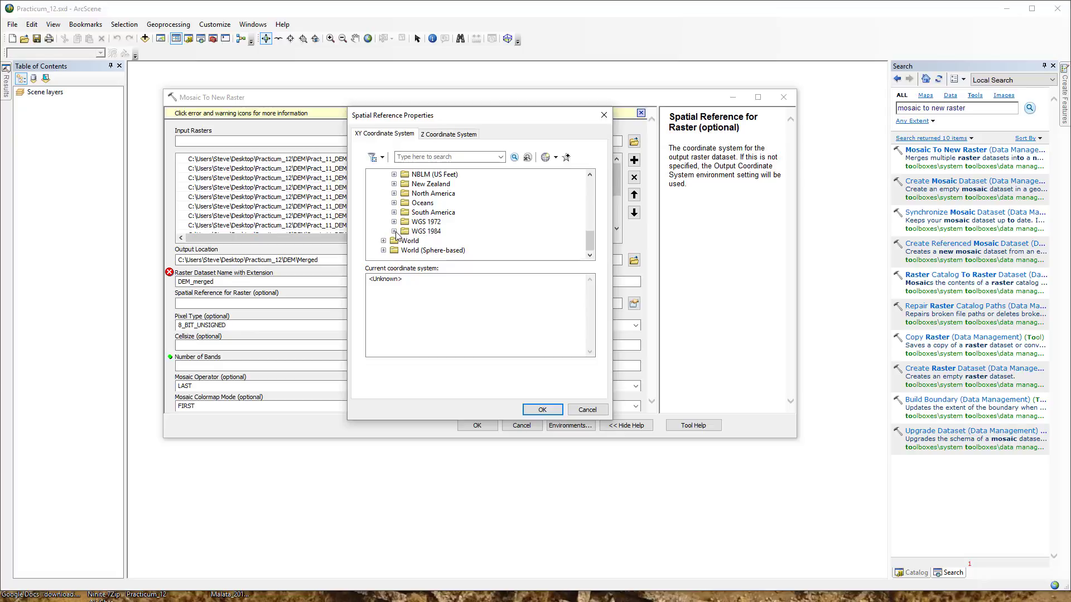
click(394, 231)
scroll(404, 234, down, 1)
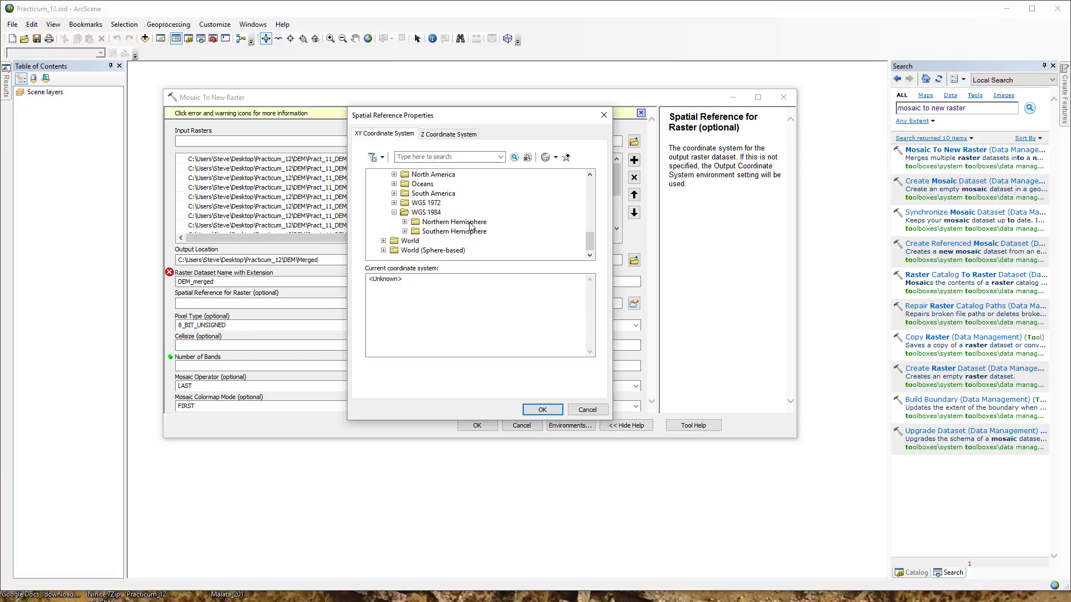
click(404, 221)
scroll(503, 213, down, 2)
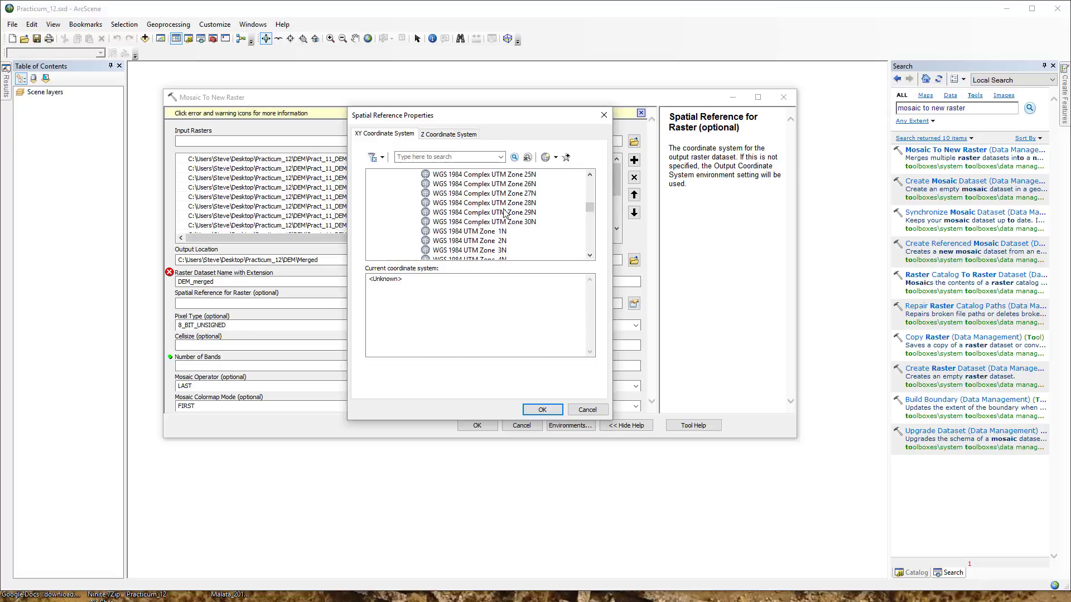
scroll(503, 212, down, 4)
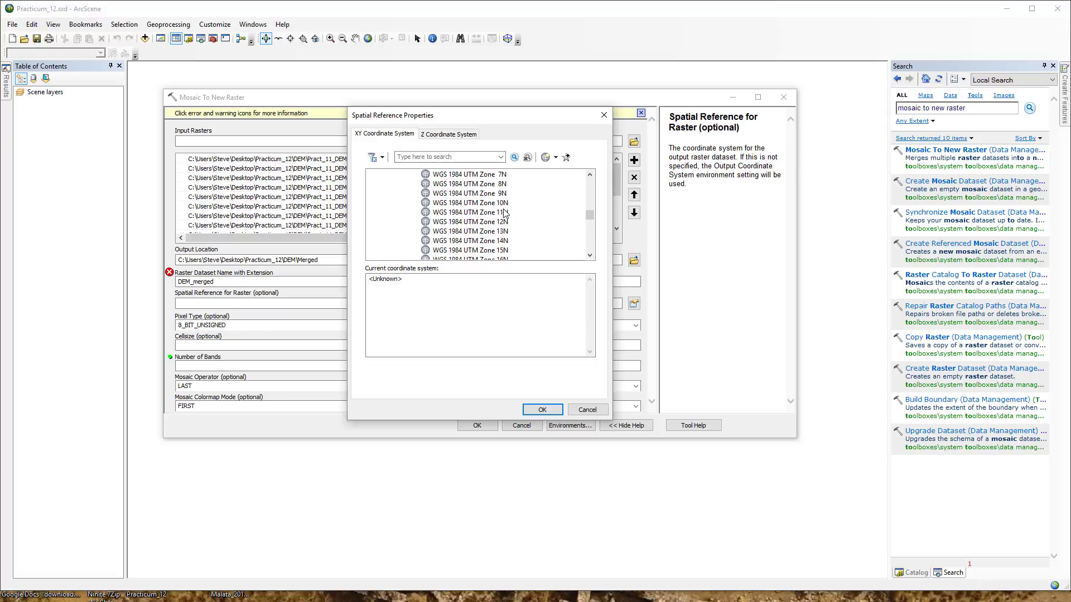
scroll(503, 212, down, 2)
click(498, 203)
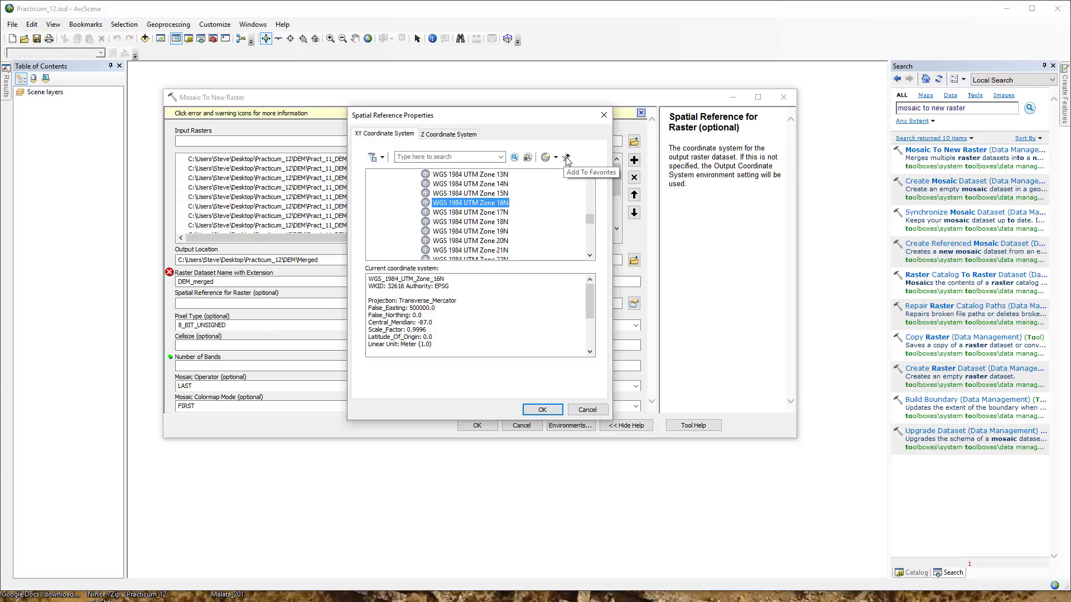
click(587, 411)
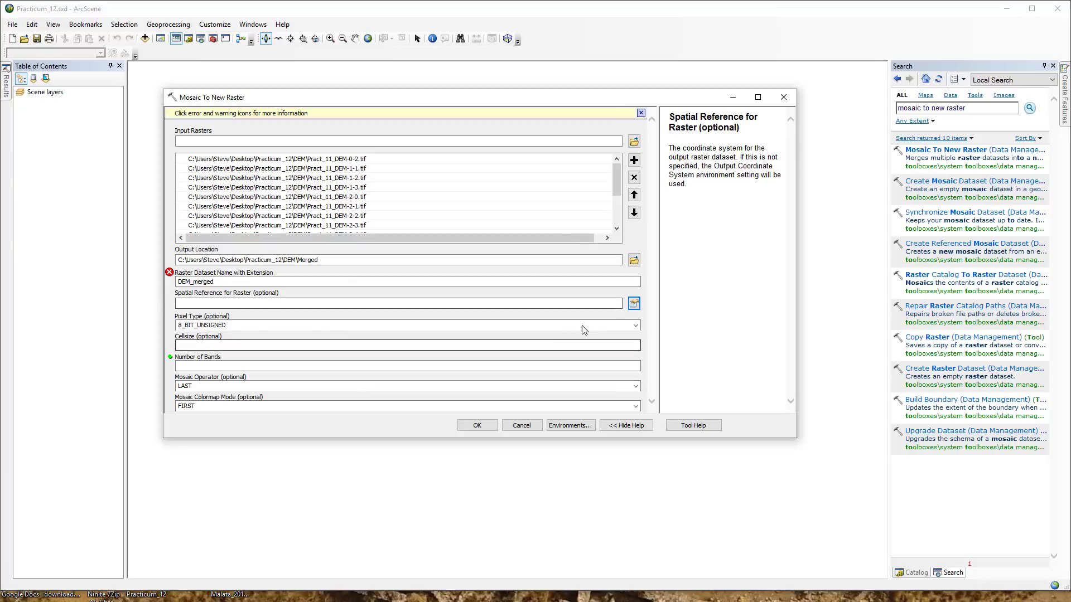
Step: Set the output raster's spatial reference to WGS 1984 UTM Zone 16N from the favorite coordinate systems
click(633, 303)
click(431, 184)
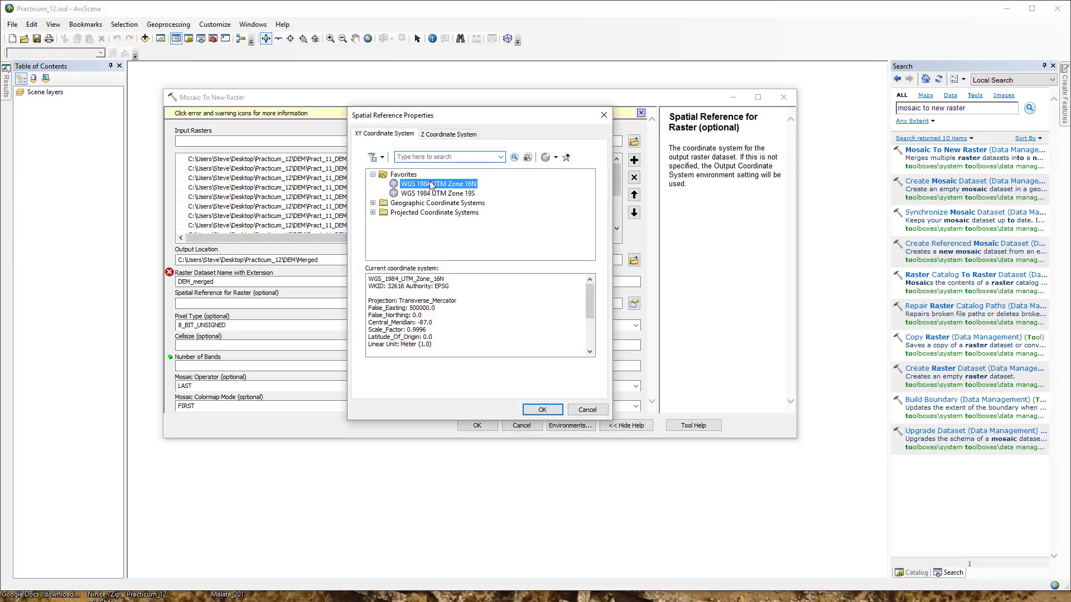
click(535, 410)
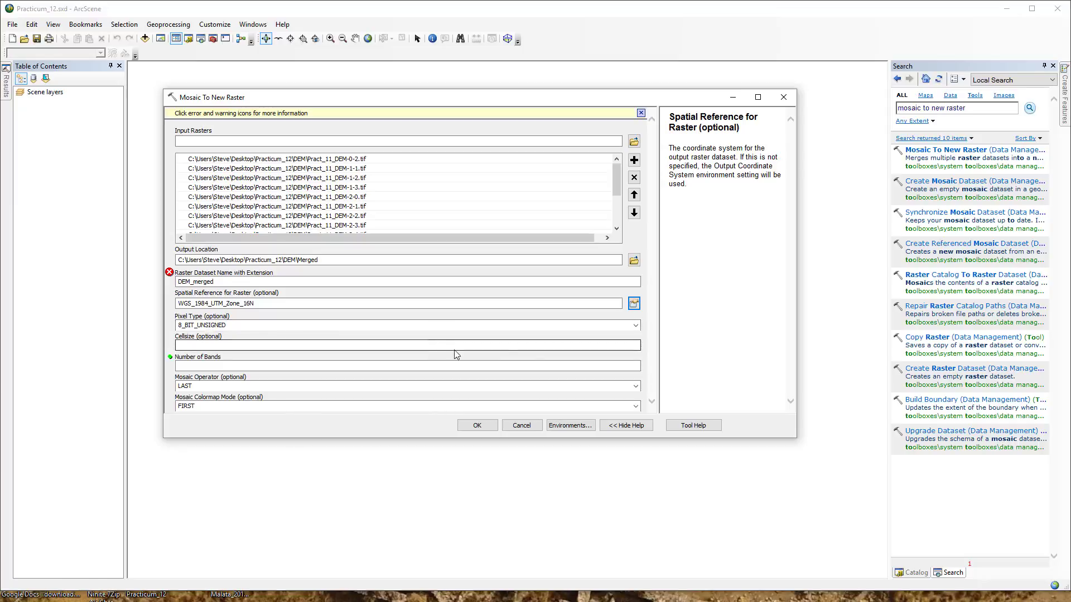
Step: Review the pixel type descriptions in the tool help and set the mosaic's pixel type to 32_BIT_FLOAT, then activate the number of bands entry
click(636, 326)
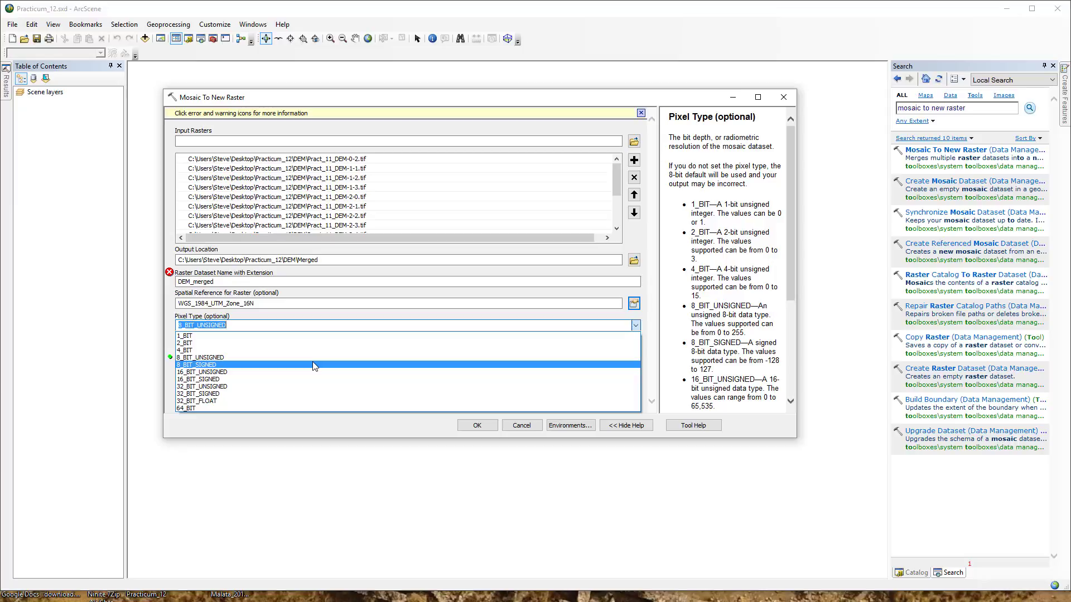
click(295, 322)
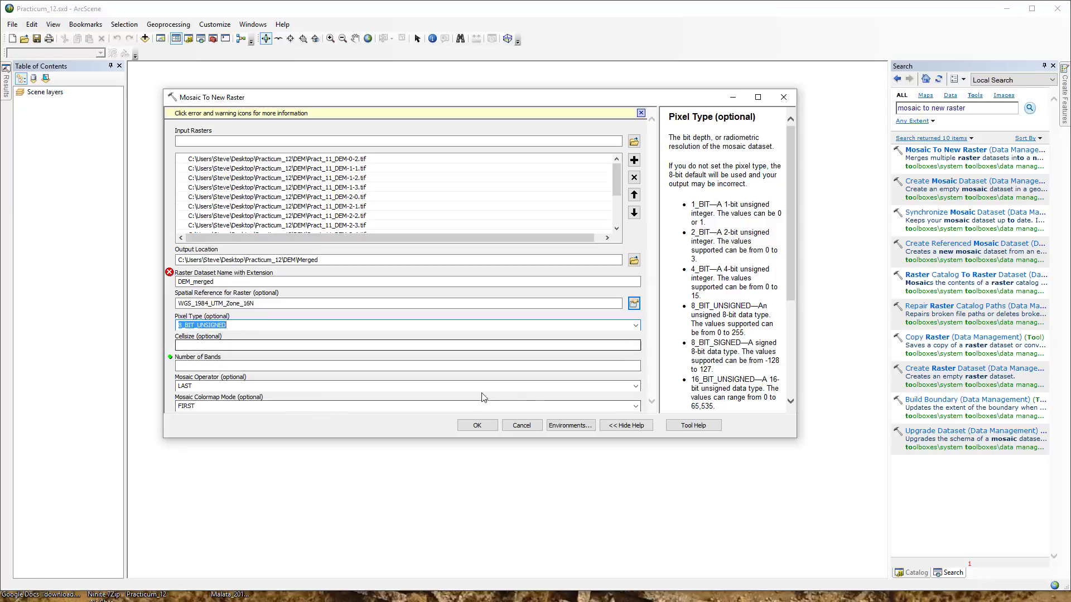
click(609, 425)
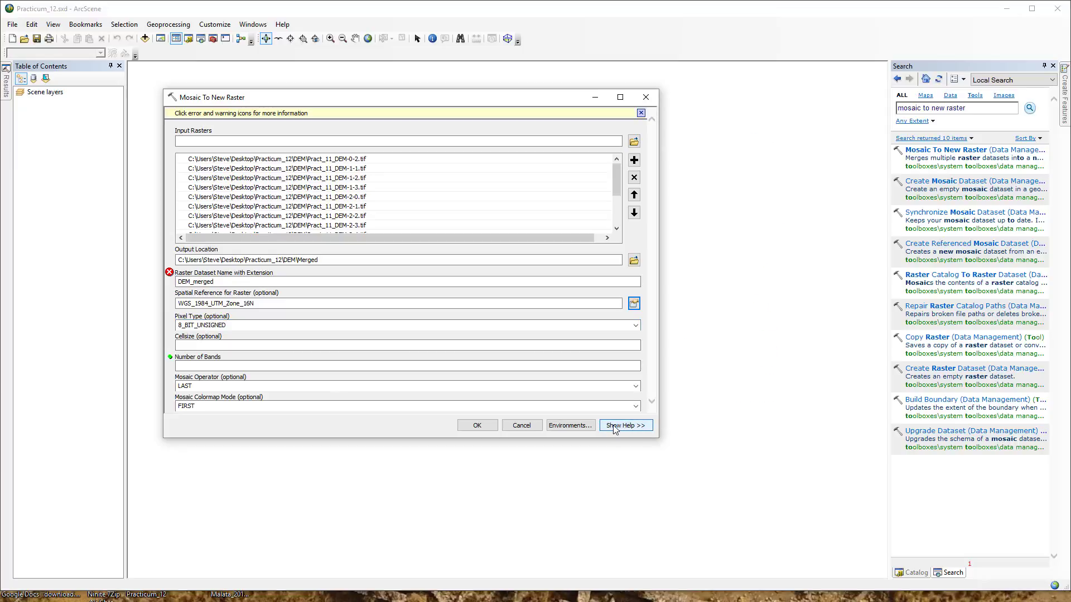
click(613, 427)
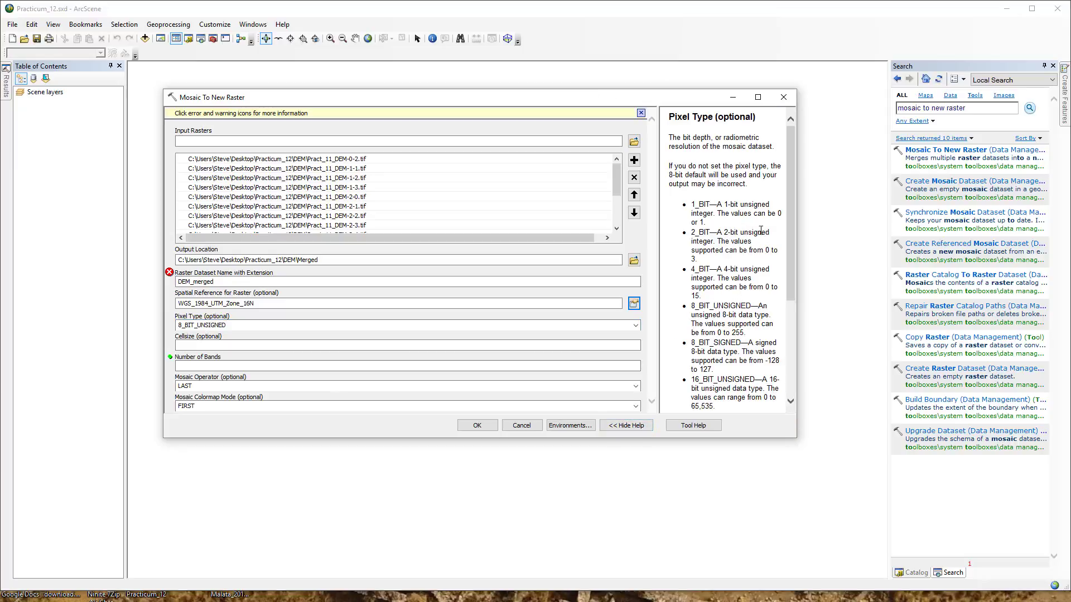
scroll(761, 312, down, 6)
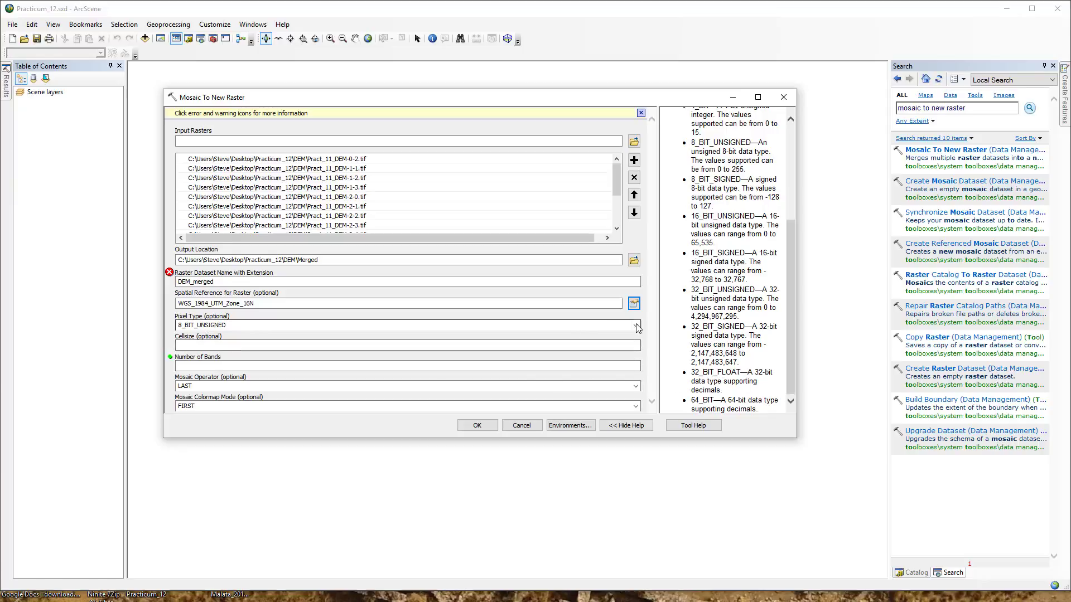
click(491, 325)
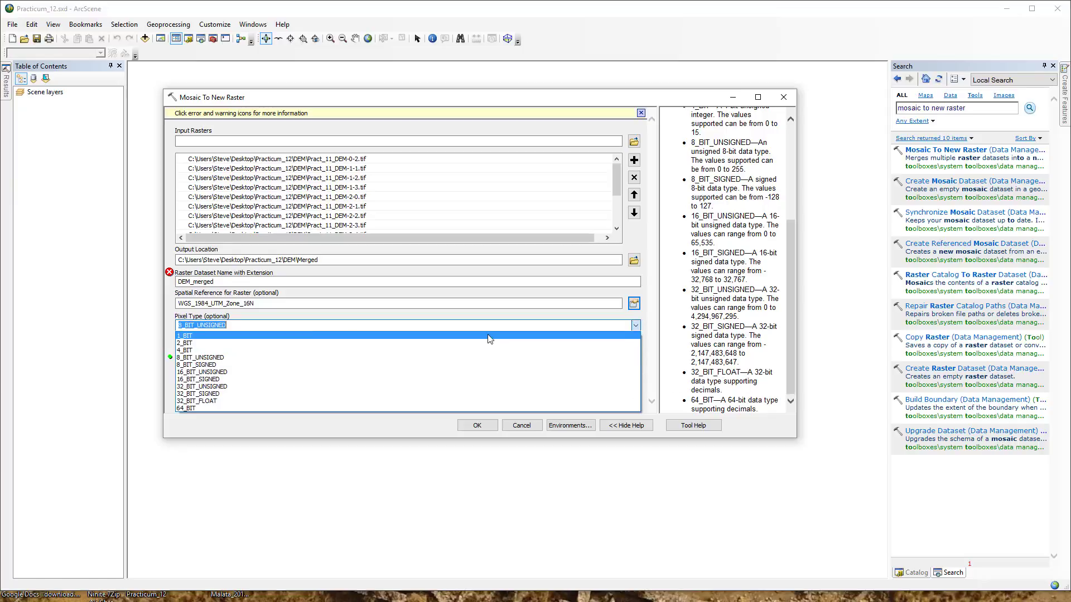
click(263, 401)
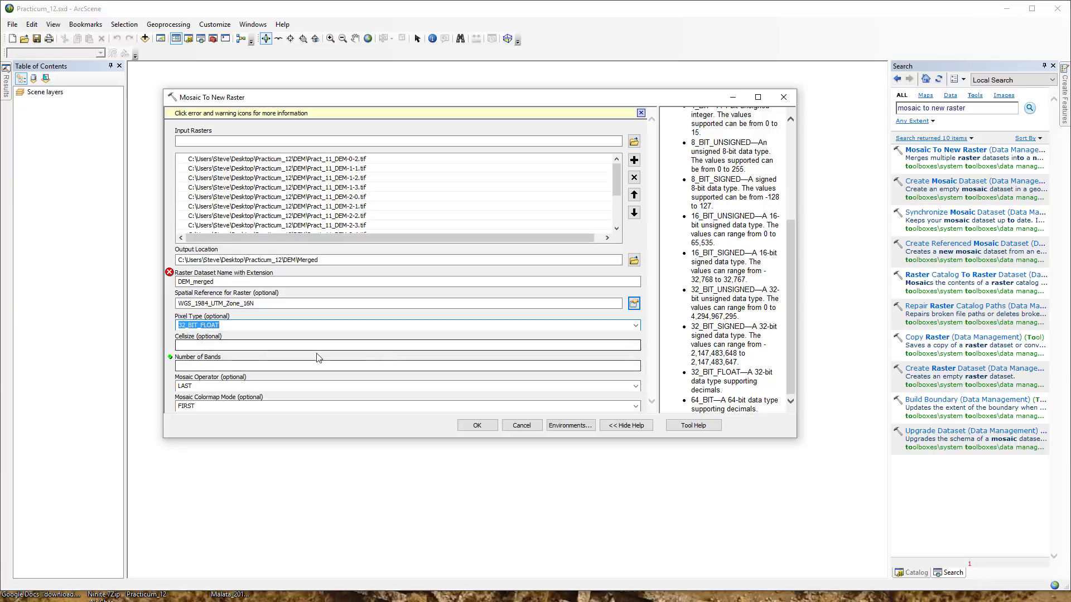
click(212, 369)
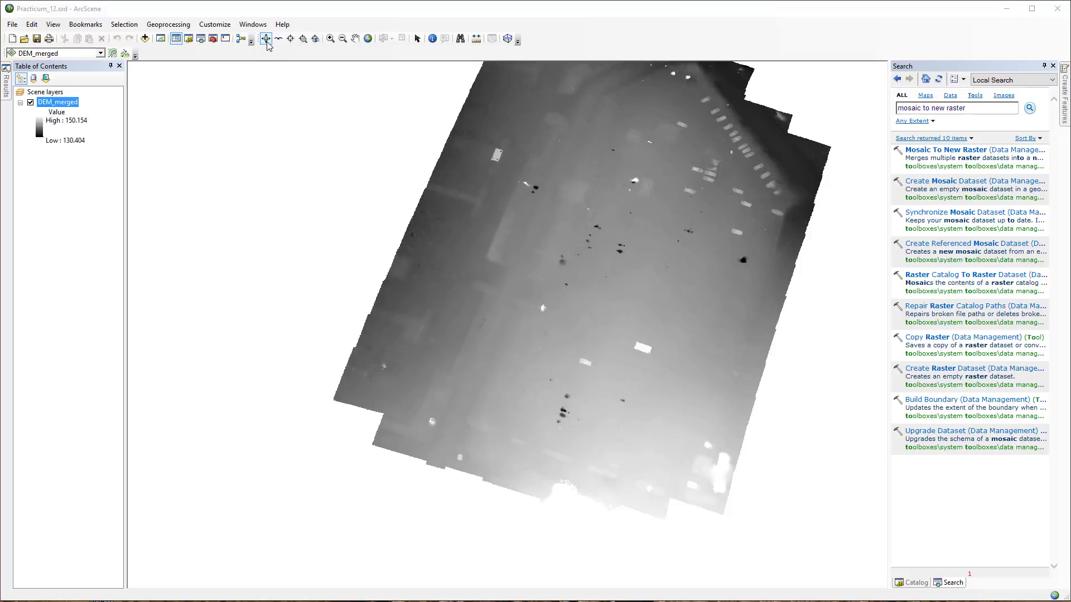
Step: Examine the DEM_merged raster in the 3D scene by orbiting, zooming and panning around it with the Navigate tool
mouse_move(555, 488)
mouse_down()
mouse_move(563, 446)
mouse_move(563, 507)
mouse_move(592, 426)
mouse_move(566, 480)
mouse_move(580, 438)
mouse_move(575, 487)
mouse_up()
right_drag(575, 486, 578, 459)
drag(555, 454, 551, 444)
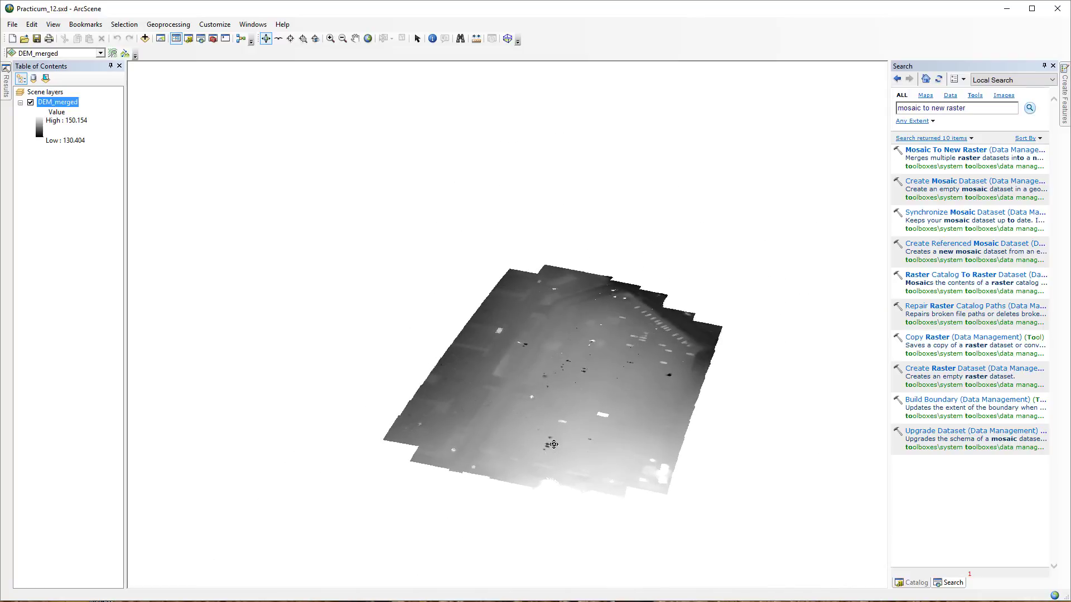
mouse_move(551, 444)
right_down()
mouse_move(555, 457)
mouse_move(556, 444)
right_up()
drag(554, 462, 554, 455)
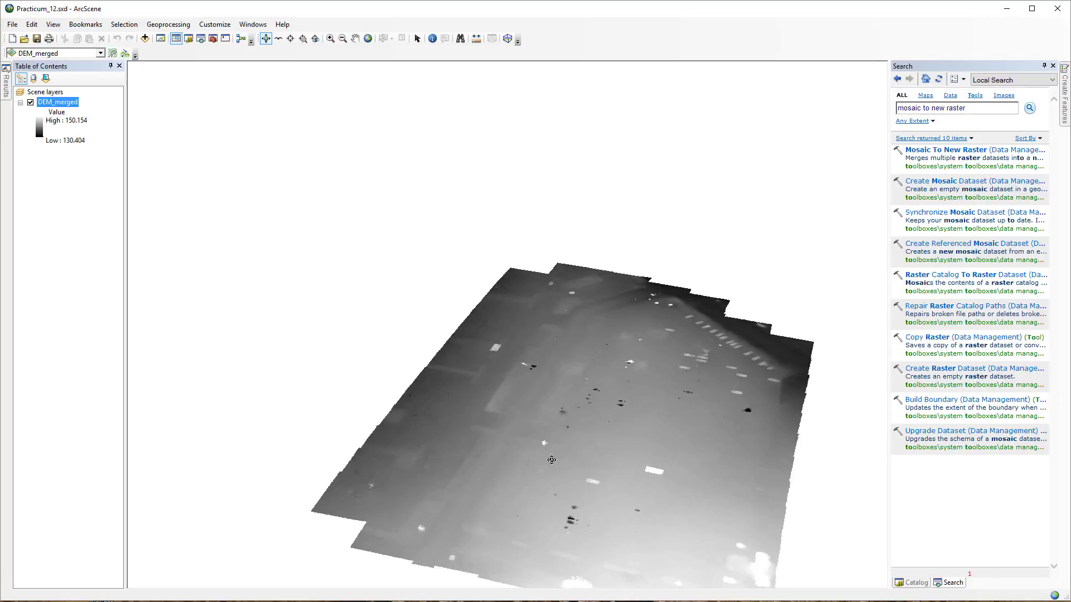
drag(552, 460, 552, 342)
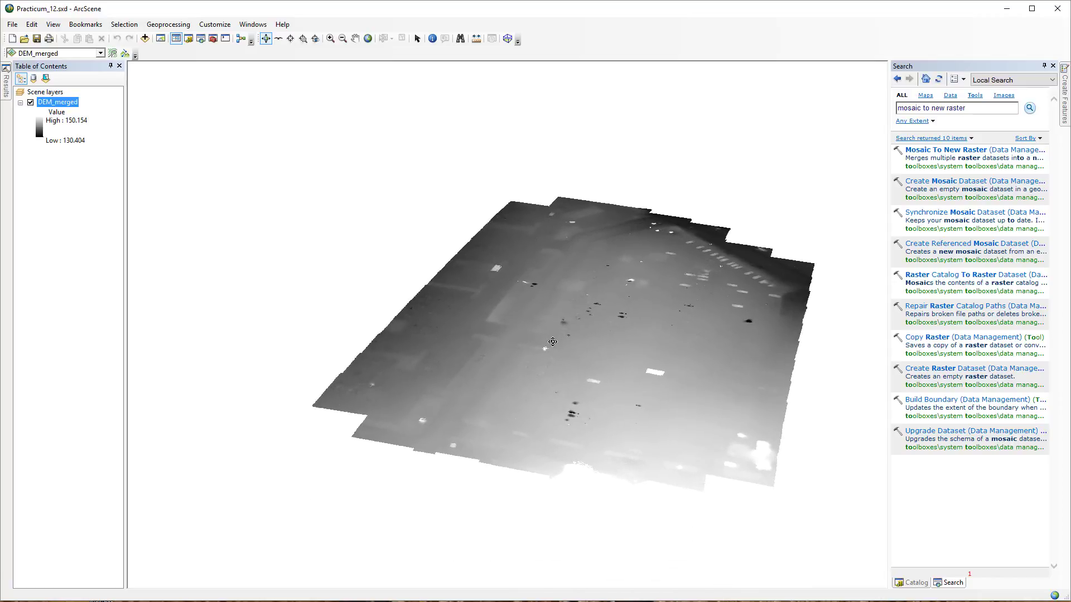
middle_drag(553, 342, 525, 410)
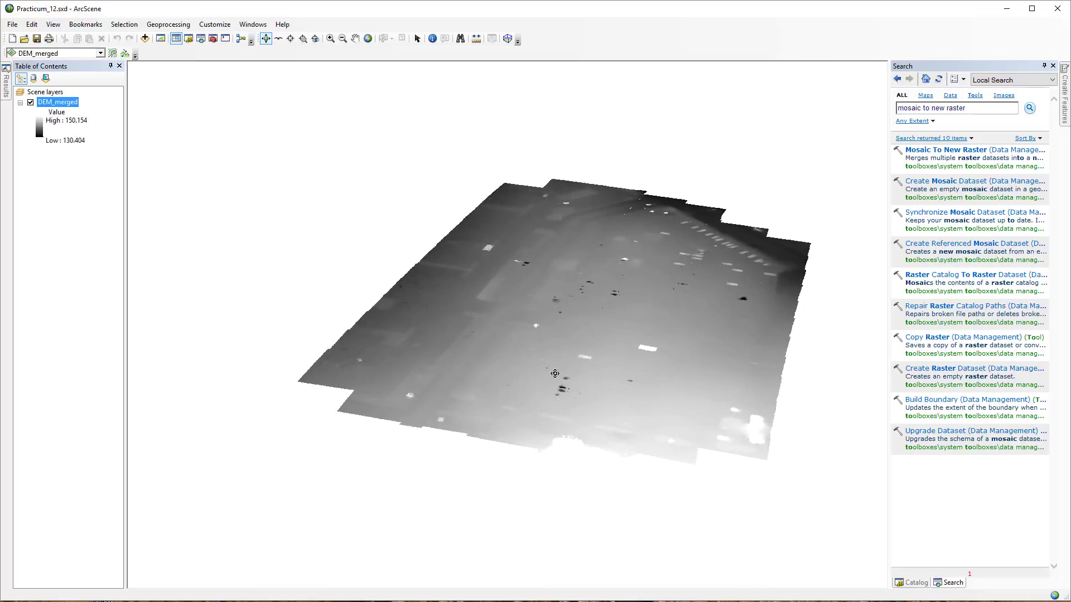
Step: Fly over the DEM_merged raster with the Fly tool, raising the fly speed to 4 and then slowing down
click(279, 40)
click(573, 420)
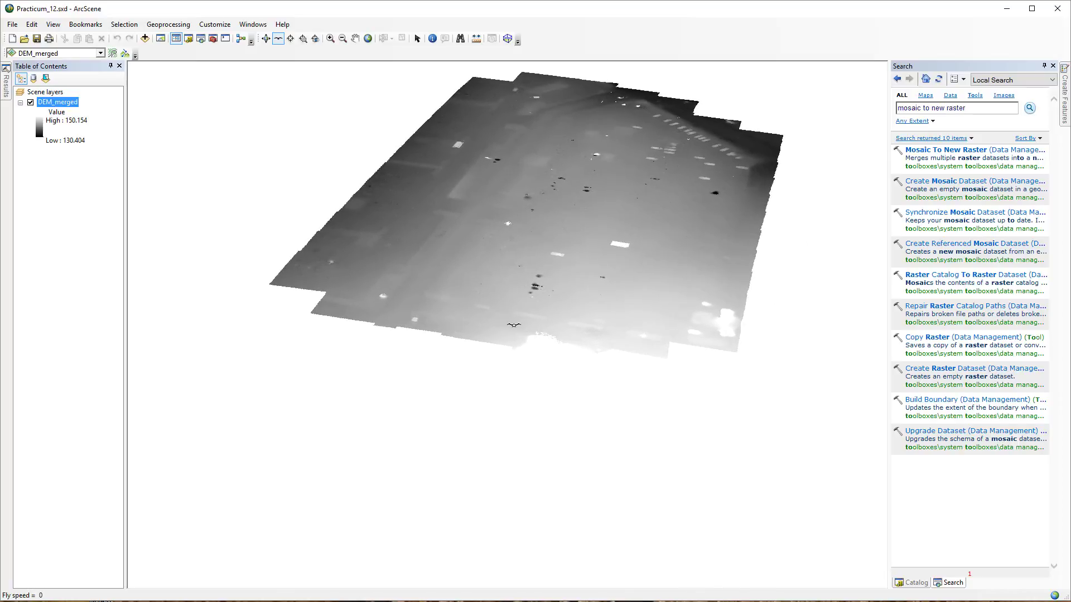
click(514, 325)
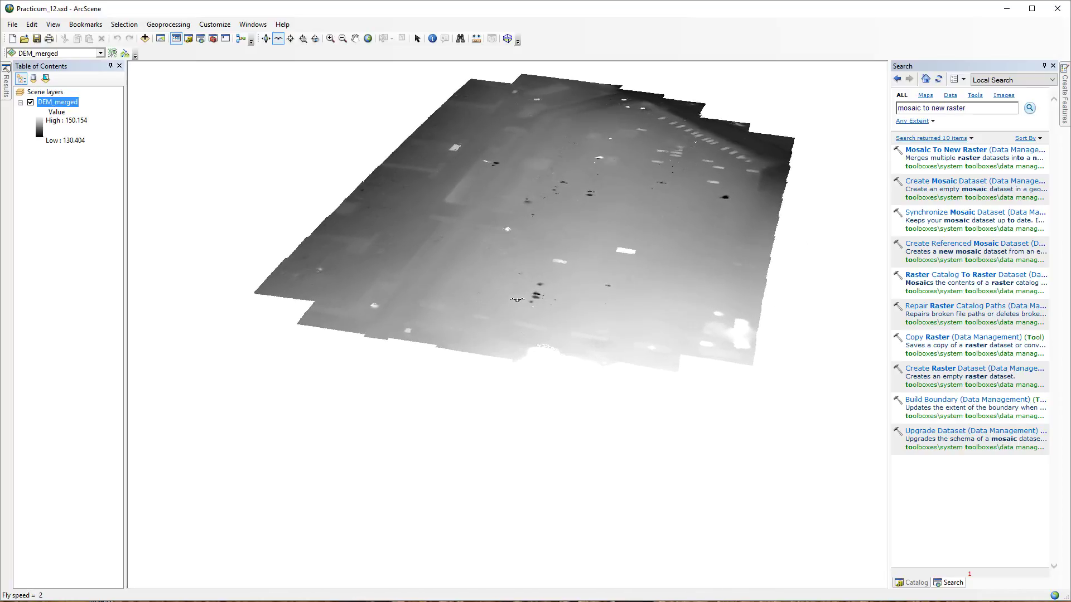
click(527, 295)
click(530, 292)
click(538, 287)
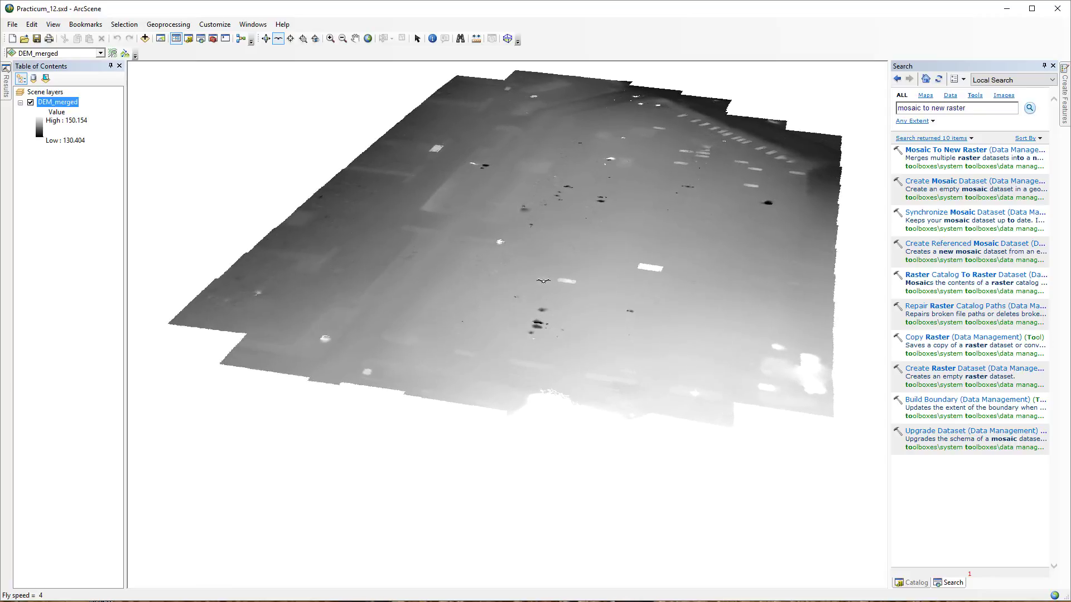
right_click(550, 279)
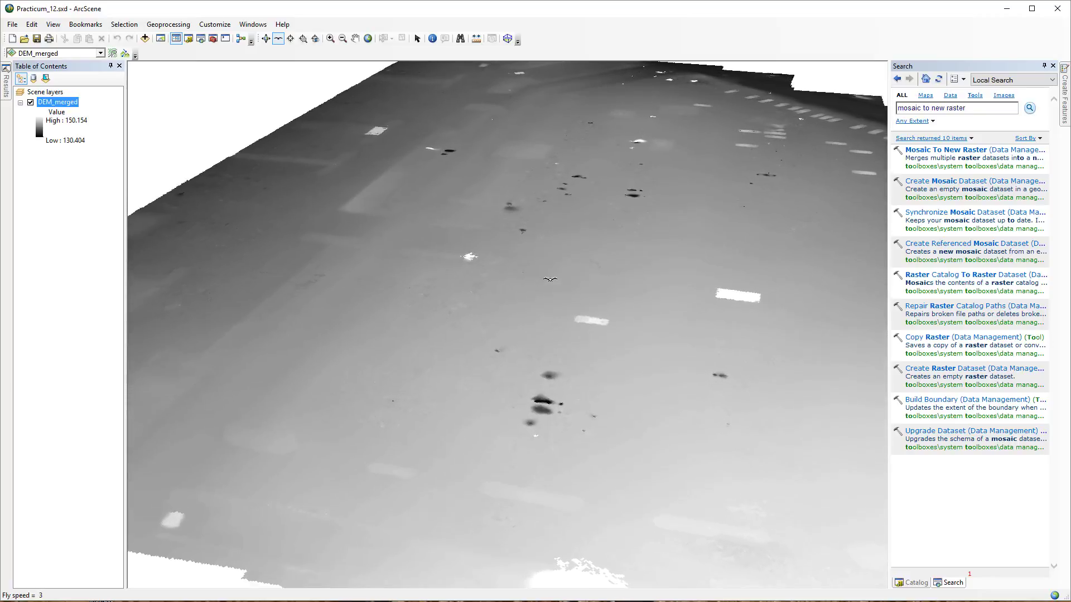
right_click(550, 279)
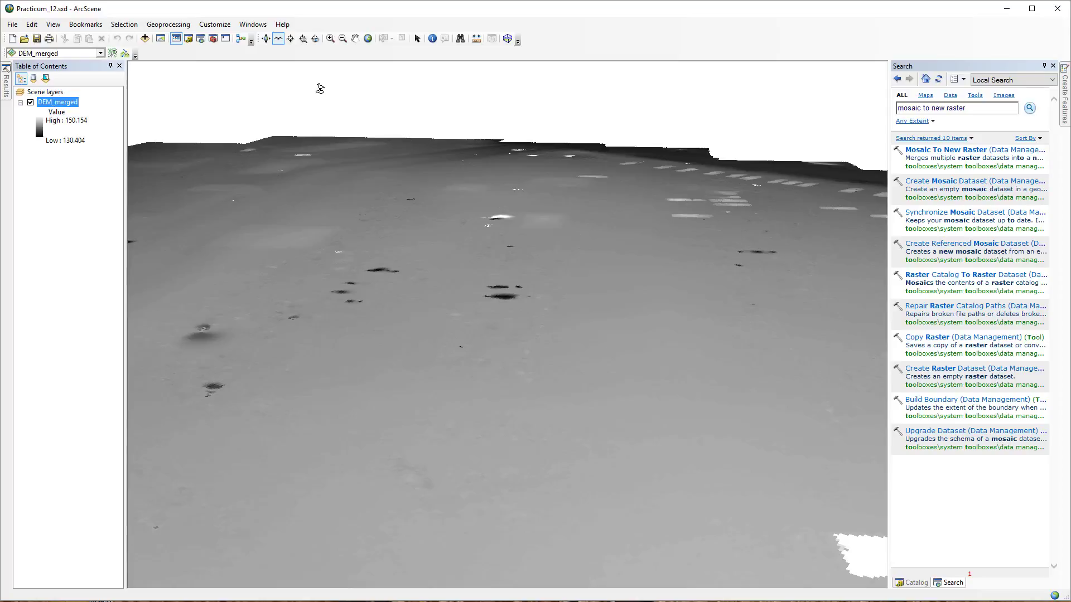
Step: Zoom back out to the whole raster, center the view on its middle with Center on Target, and orbit around that point
click(266, 38)
scroll(519, 408, down, 5)
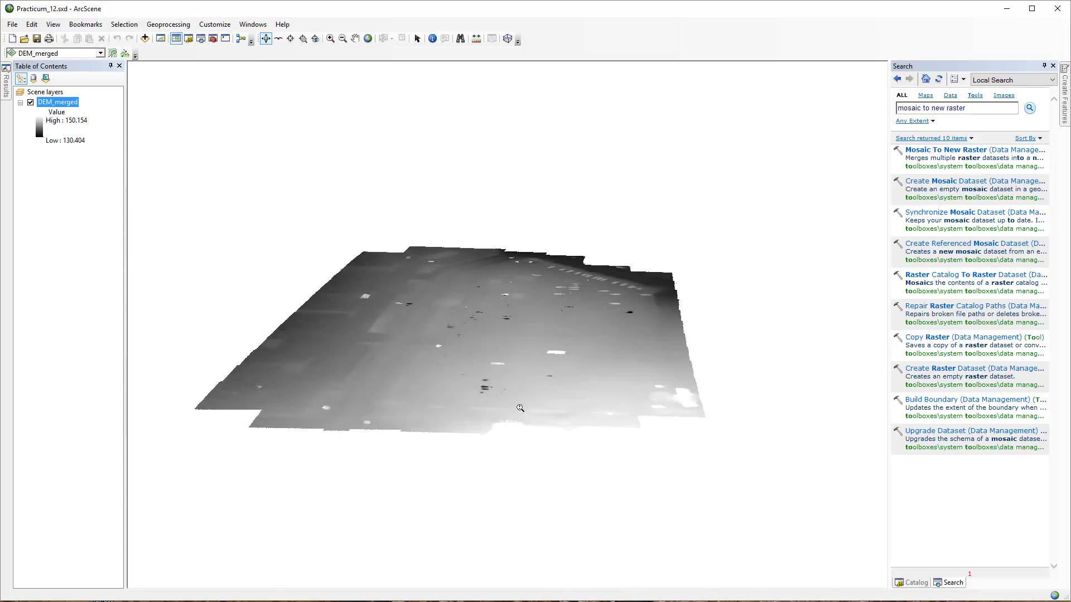
drag(497, 391, 475, 374)
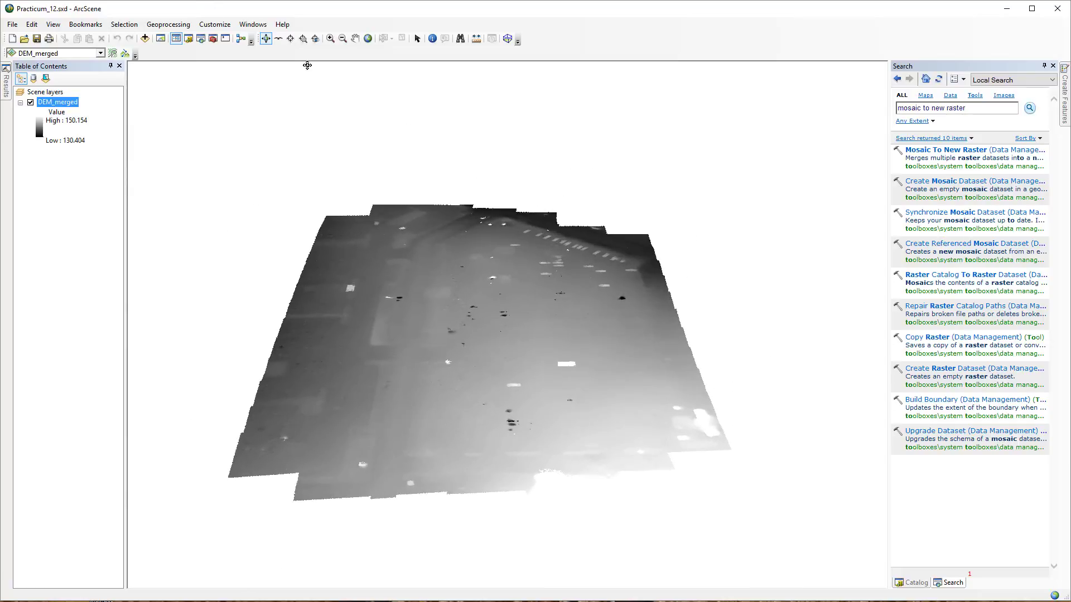
click(290, 40)
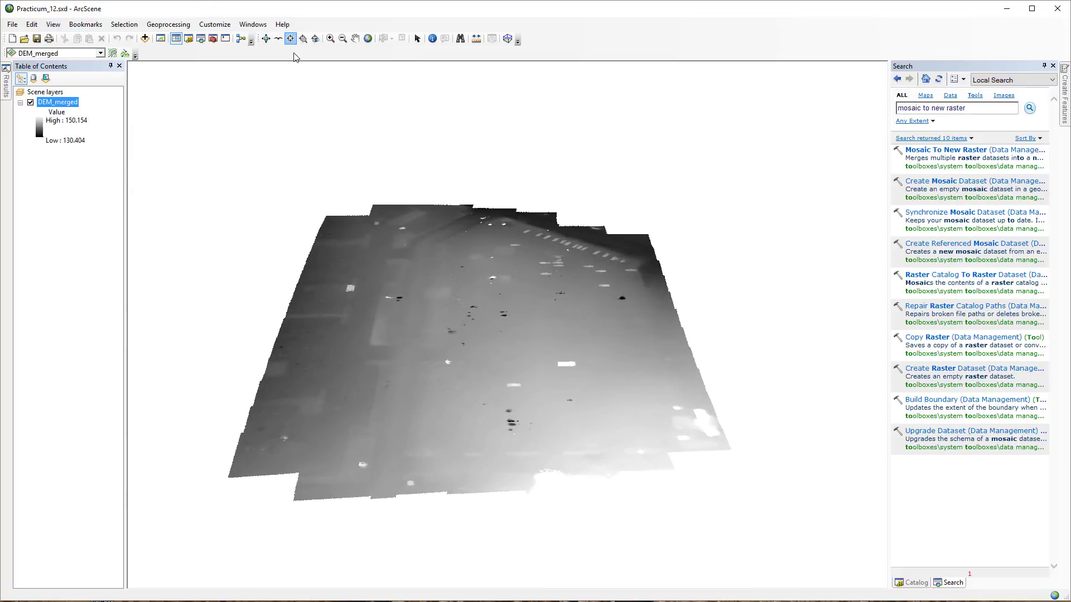
click(486, 329)
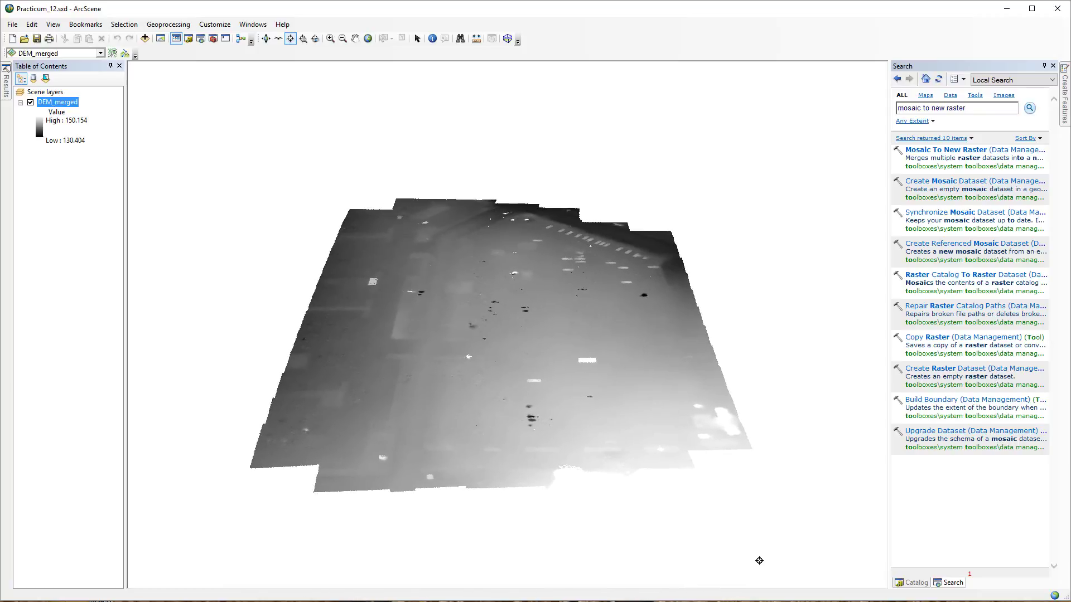
click(266, 39)
drag(424, 357, 500, 413)
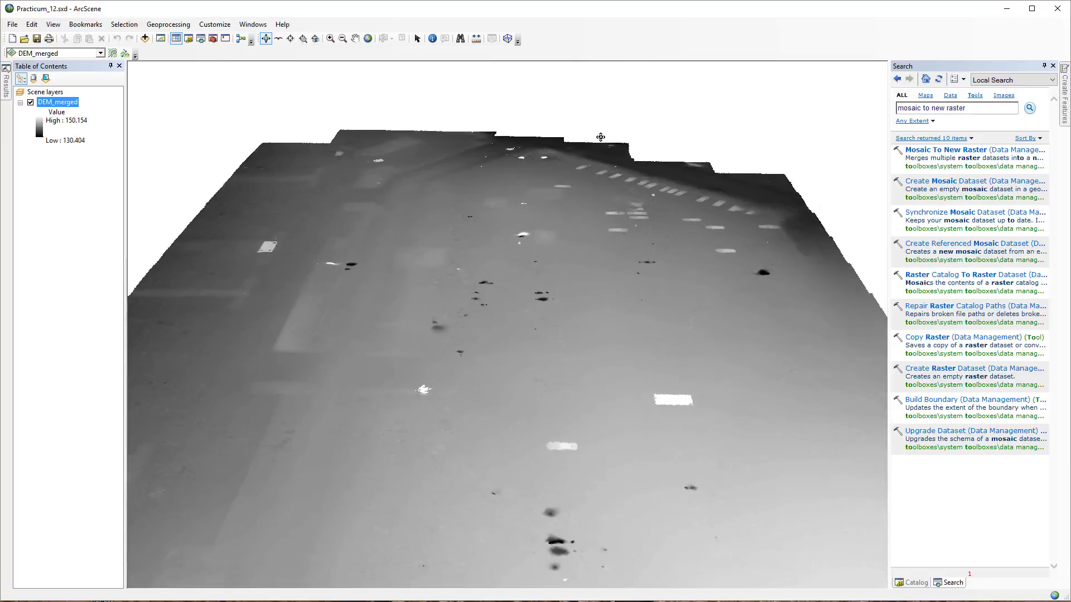
Step: Center the view on the raster's far-left corner and inspect how the scene rotates and zooms around that target
click(290, 38)
click(264, 151)
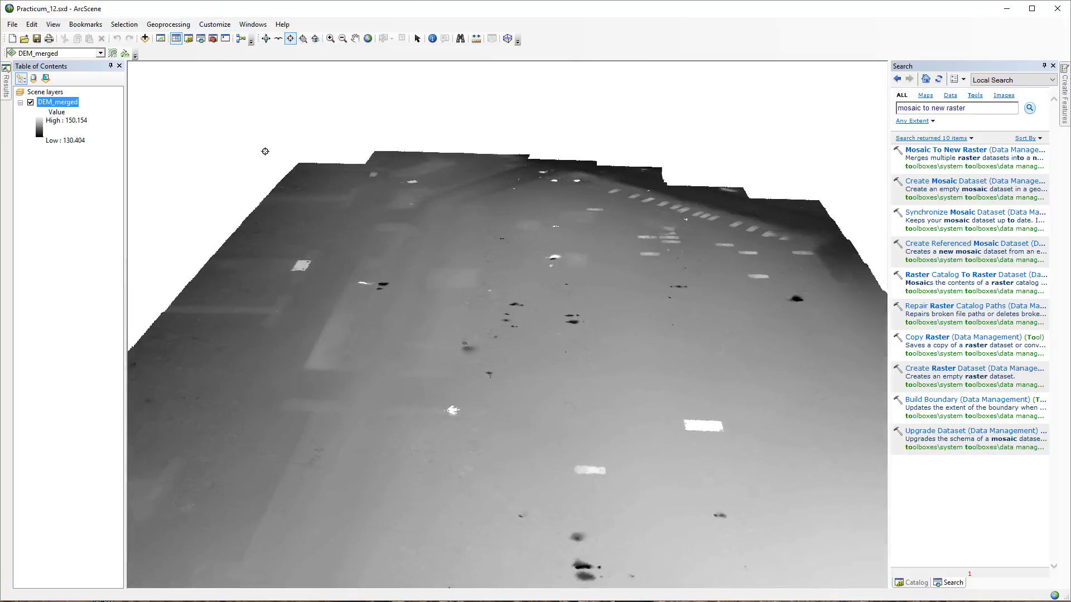
click(266, 40)
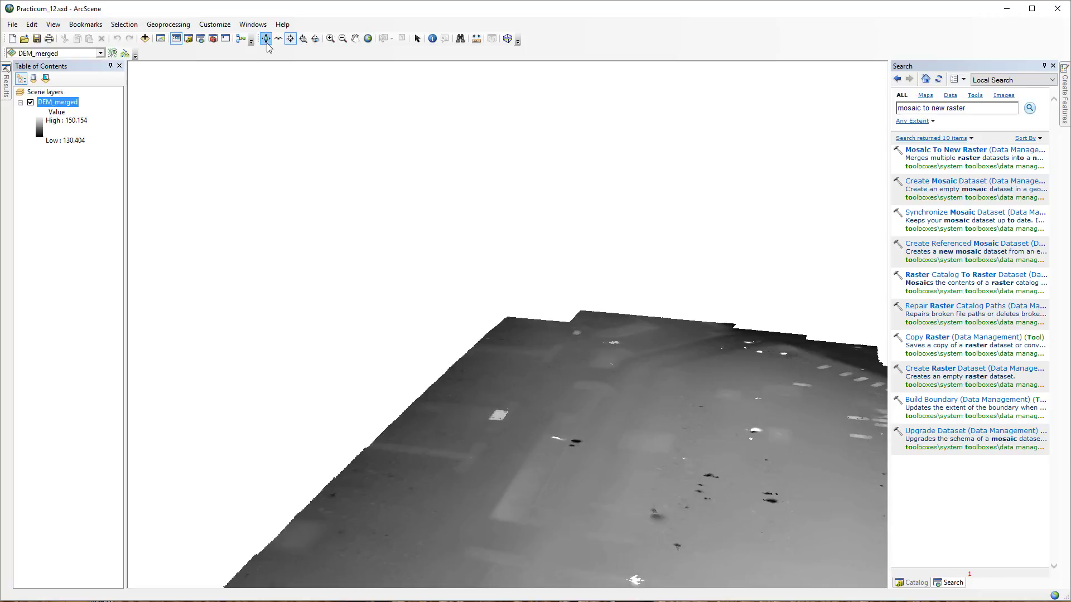
drag(589, 469, 605, 394)
right_drag(605, 393, 597, 454)
drag(566, 374, 602, 389)
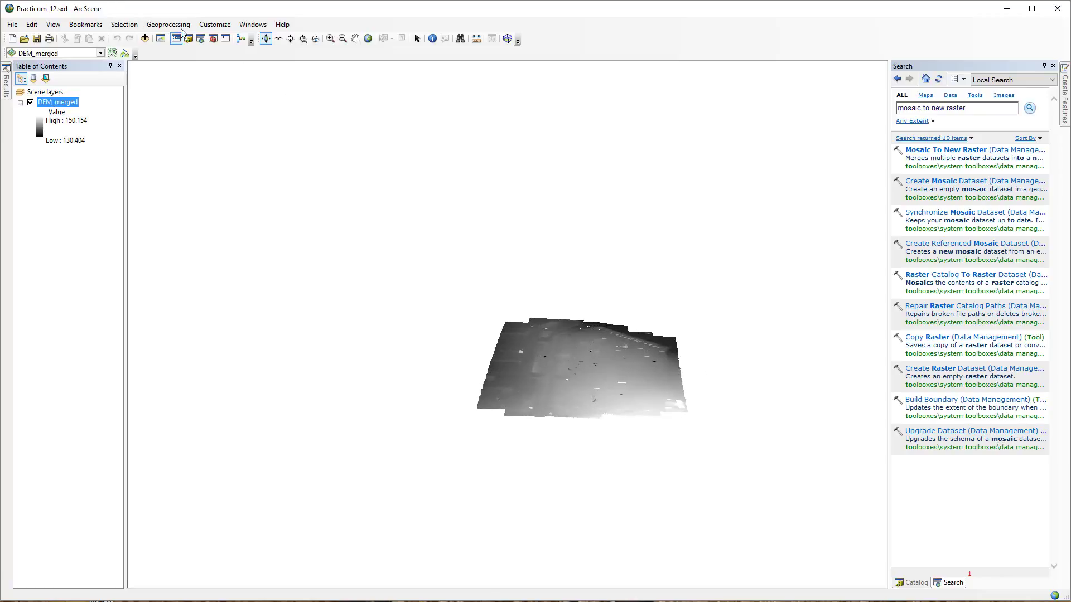
Step: Center the view on the raster's near-right corner and rotate the scene around that target
click(290, 38)
click(668, 408)
click(266, 38)
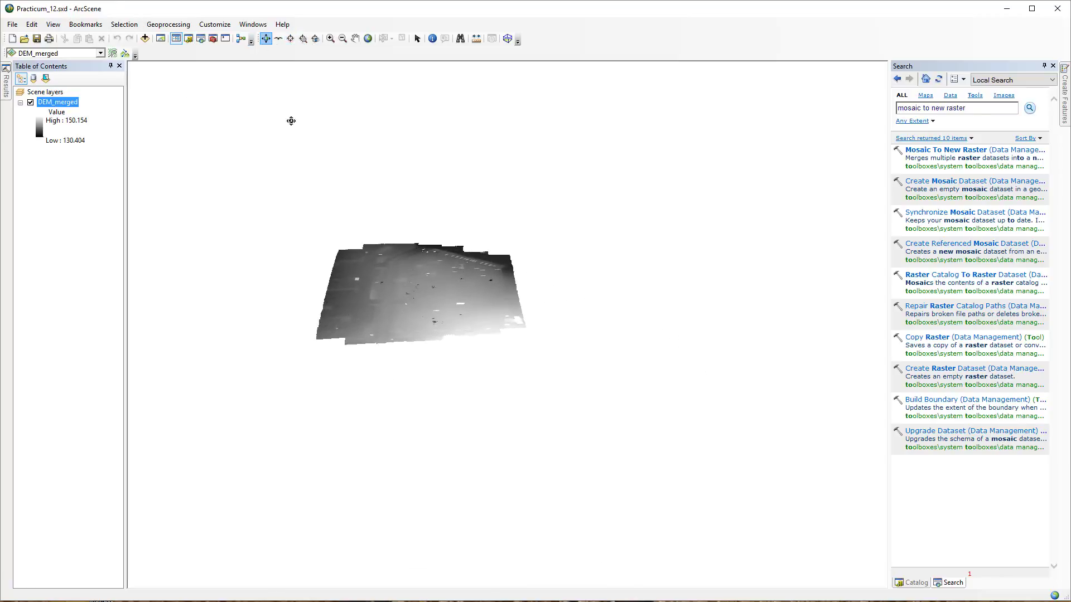
drag(291, 121, 557, 454)
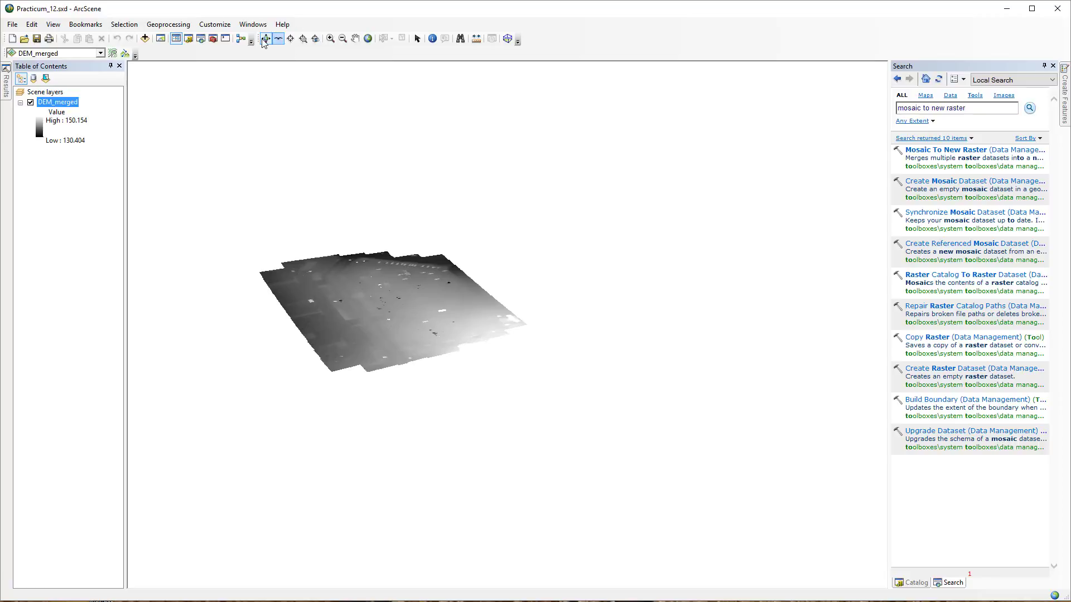
Step: Return the scene to its full extent and recenter the DEM_merged raster using Center on Target and Pan
click(369, 41)
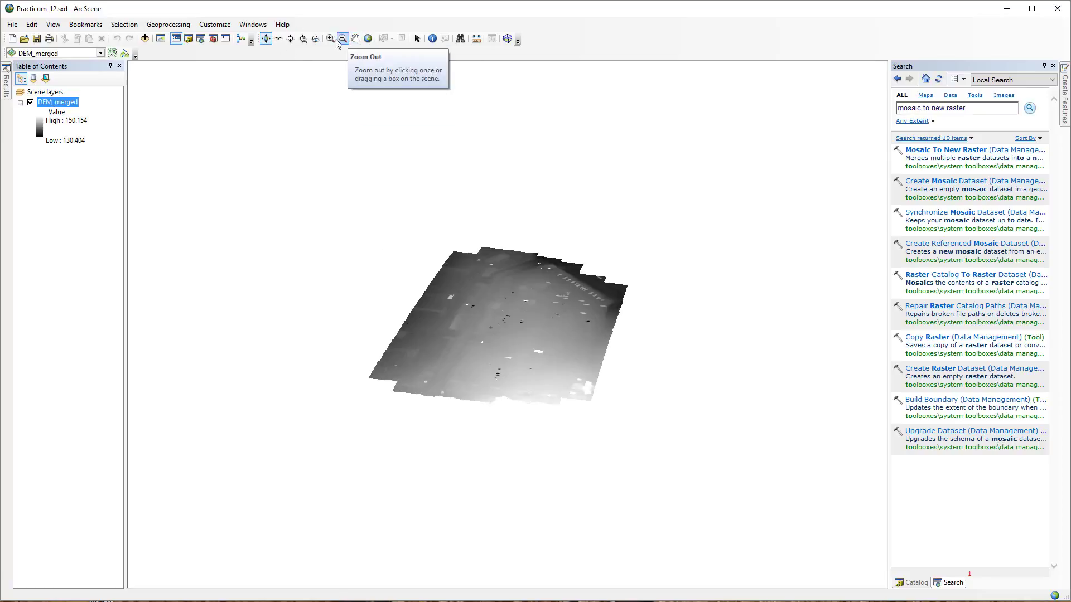
click(290, 38)
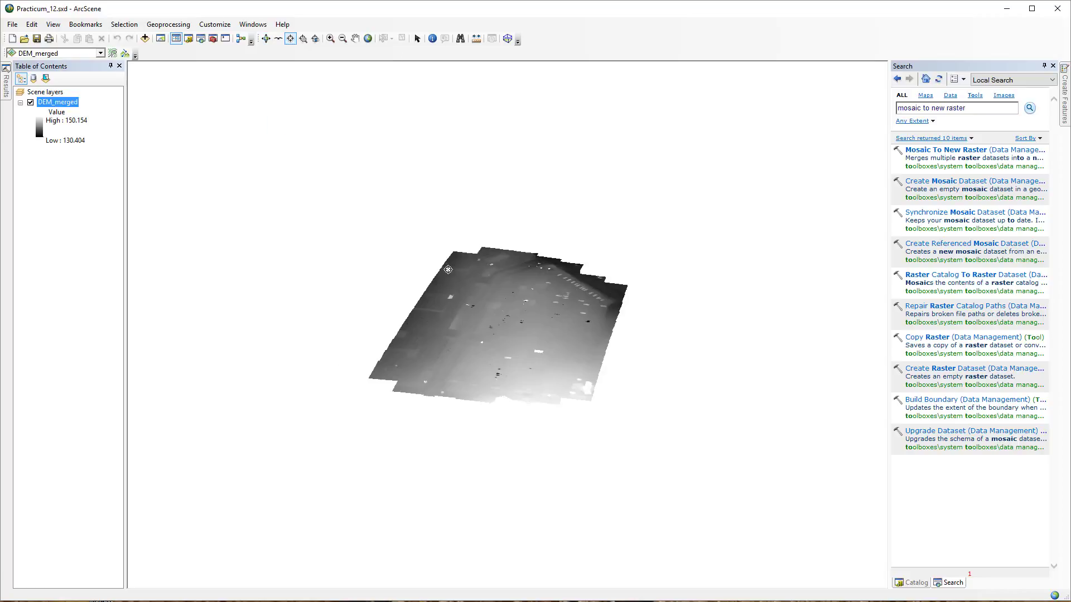
click(510, 319)
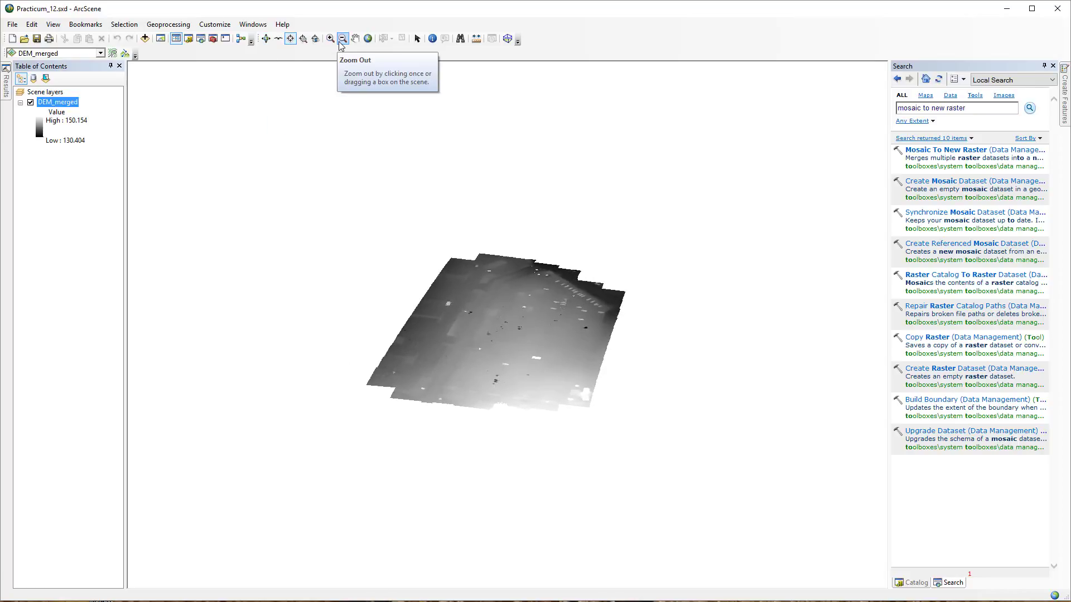
click(356, 38)
drag(489, 285, 517, 338)
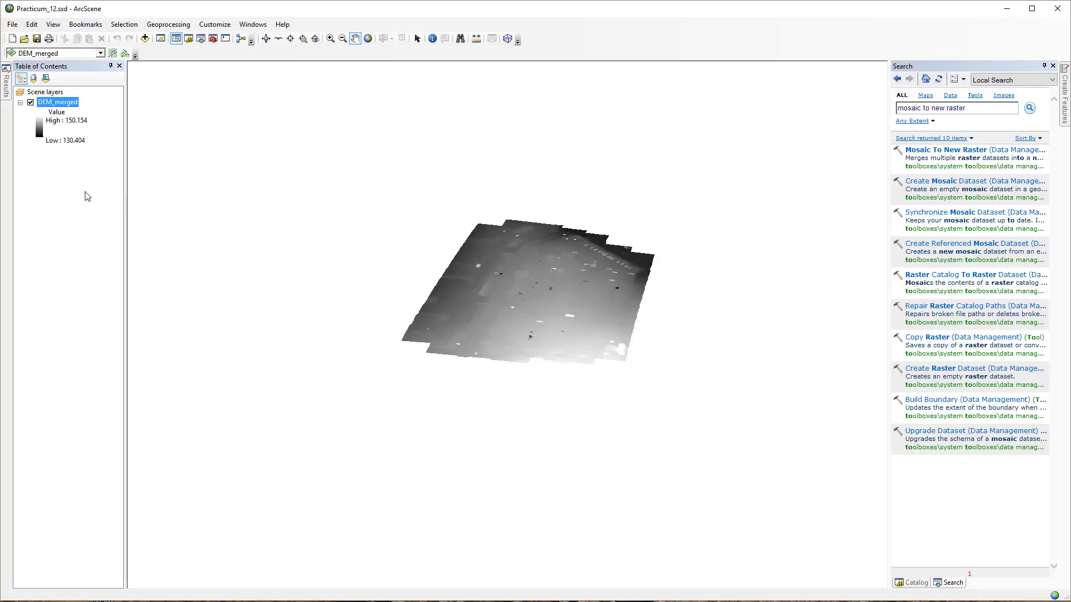
Step: In the DEM_merged layer properties, set the base heights to float on the custom surface DEM_merged
right_click(69, 104)
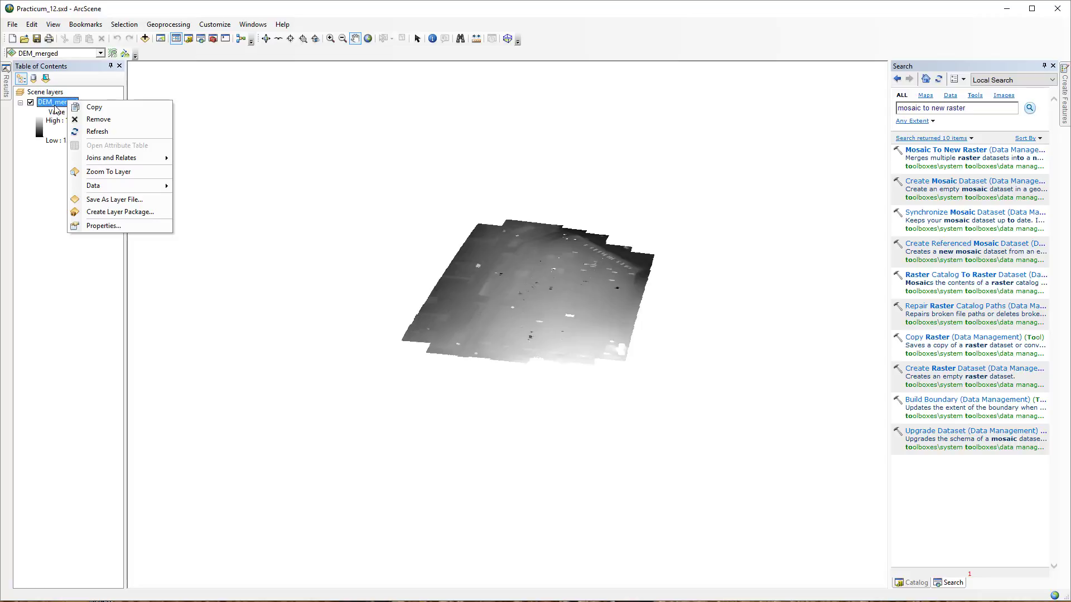
click(114, 227)
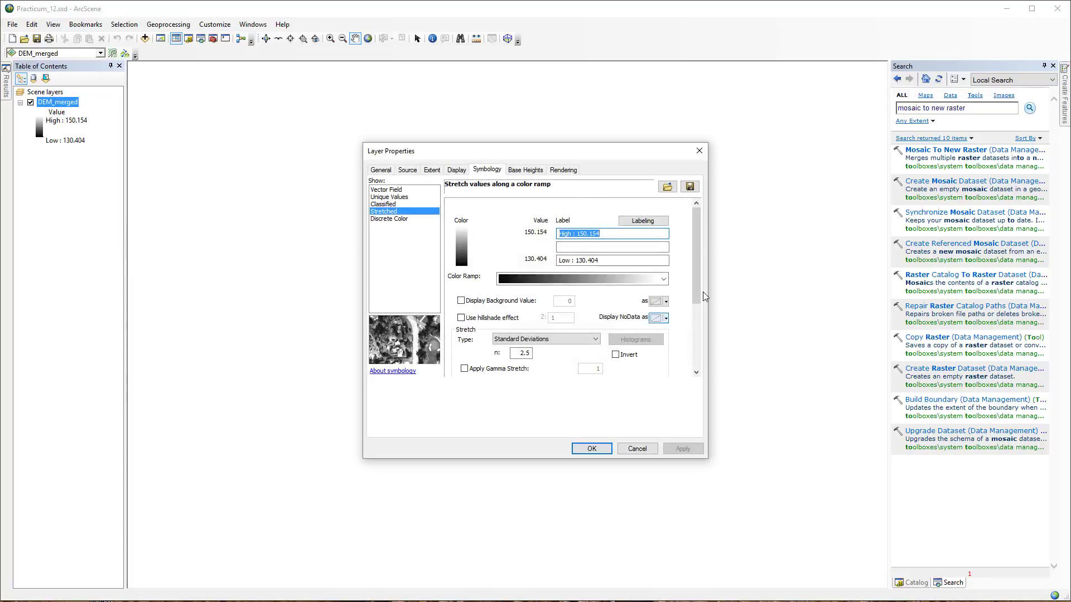
drag(506, 157, 500, 215)
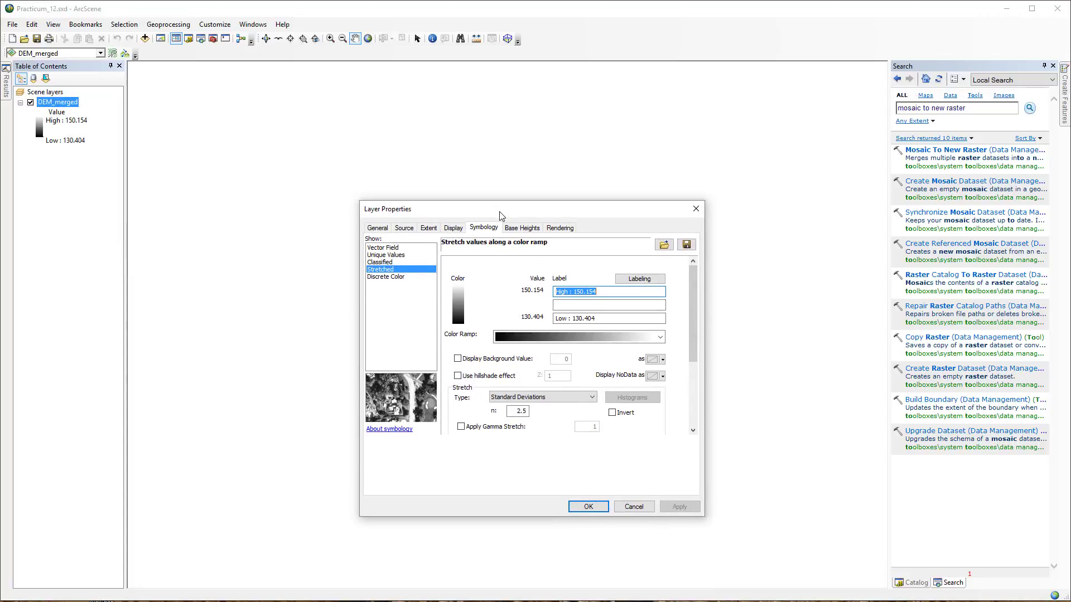
click(523, 230)
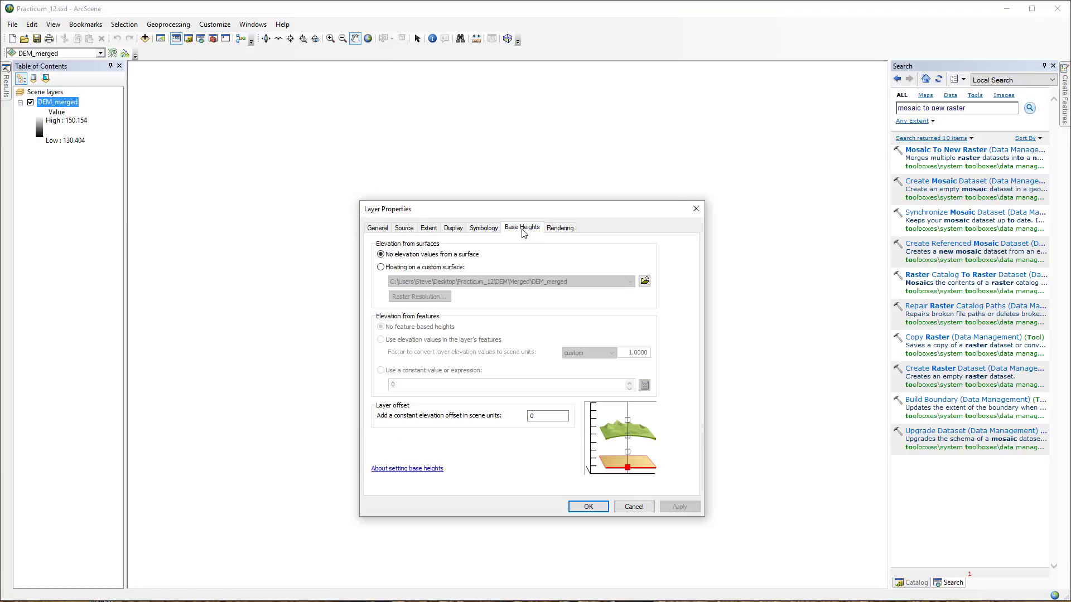
click(381, 268)
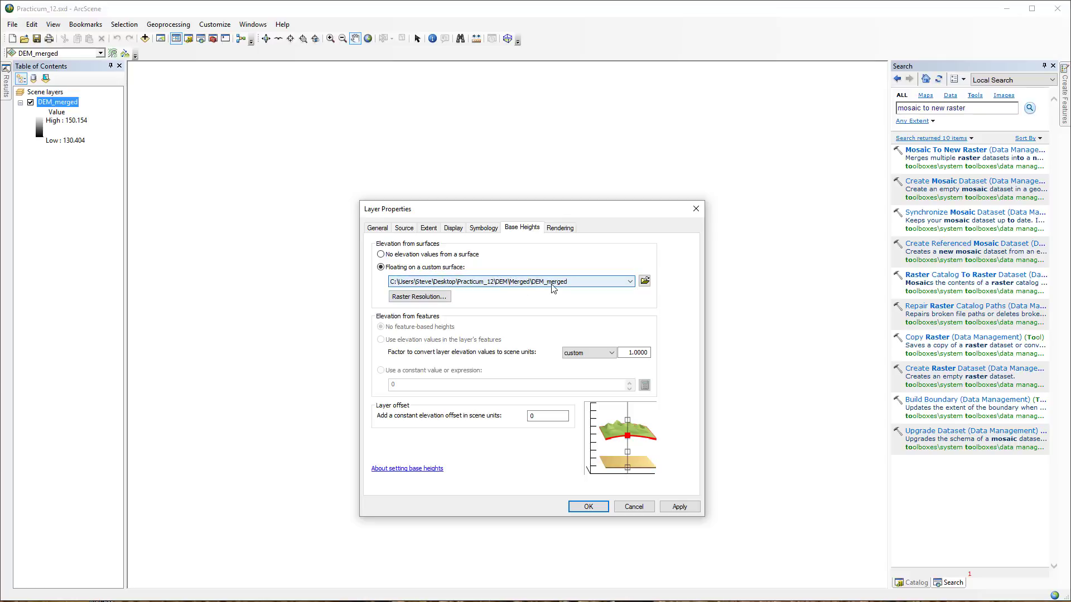
Step: Set the base surface's raster resolution to 1500 rows and 1500 columns
click(420, 298)
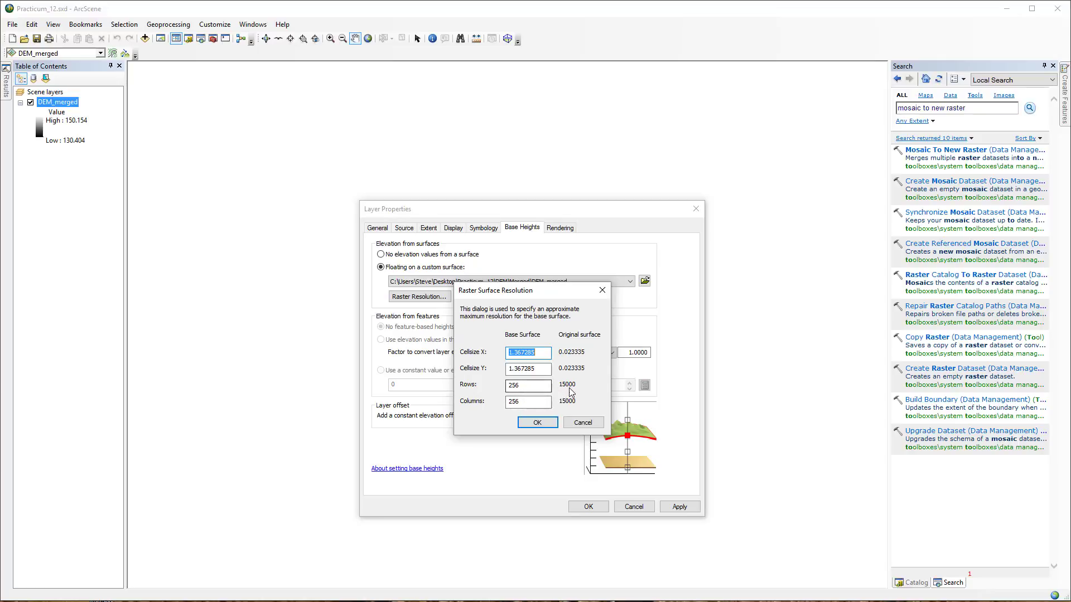
double_click(530, 387)
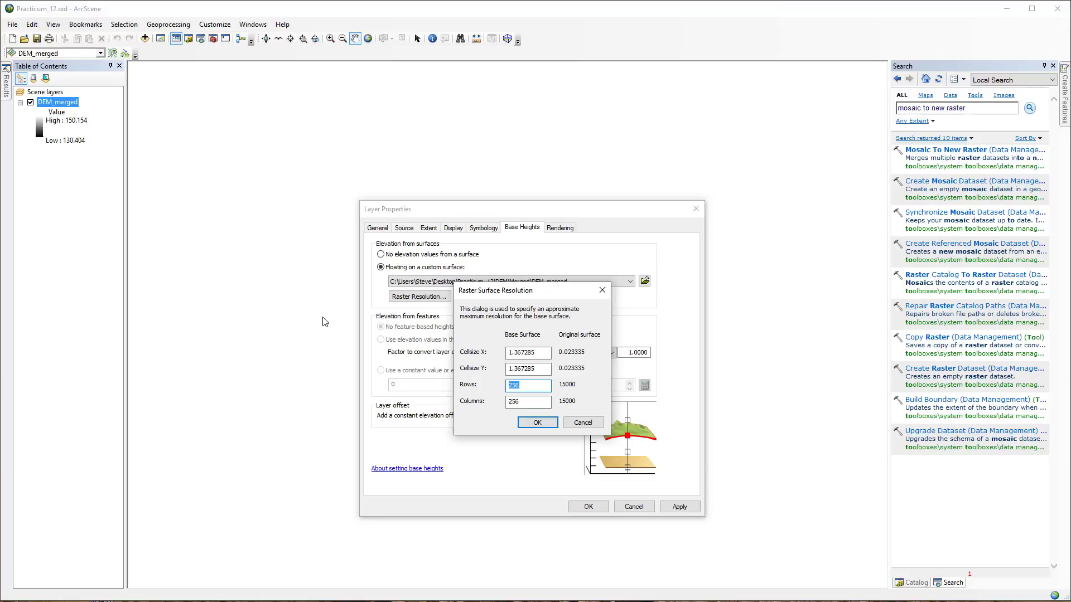
text(1500)
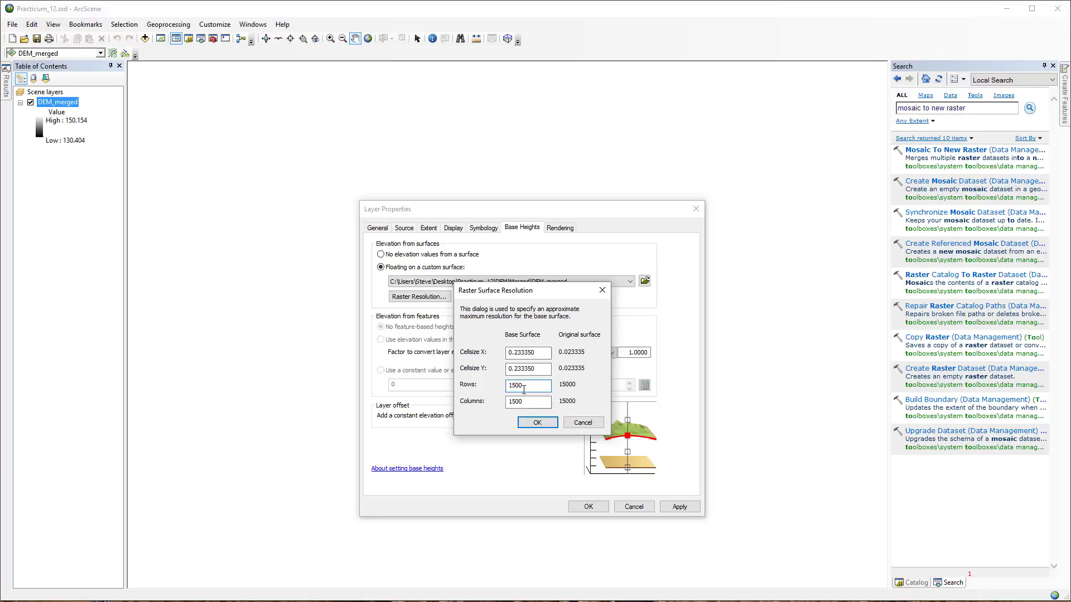
click(544, 427)
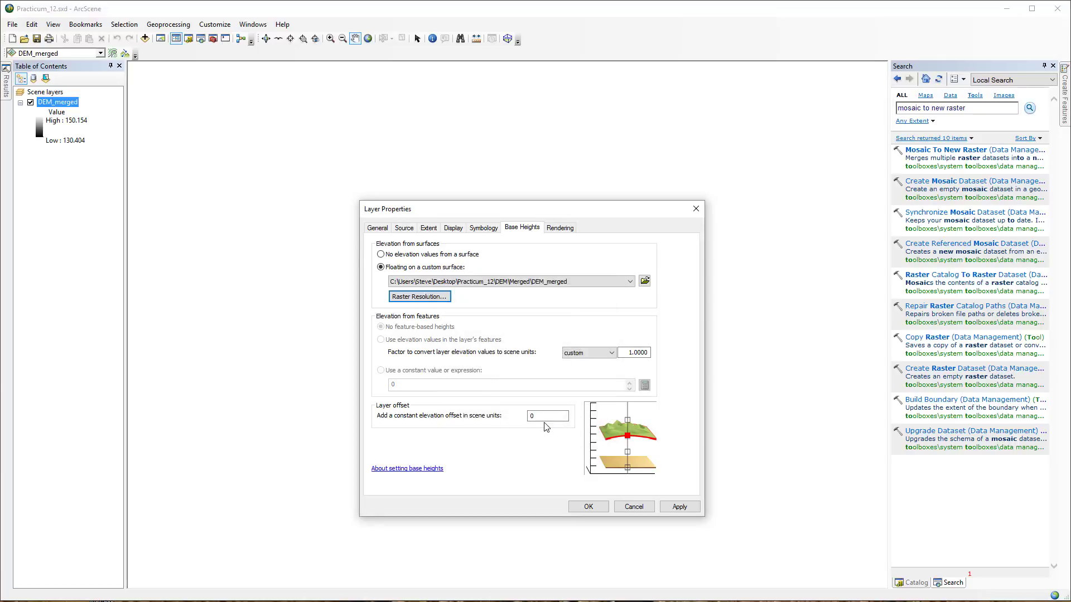
Step: Change the DEM_merged color ramp from grayscale to the green-yellow-brown-purple-white elevation ramp
click(478, 229)
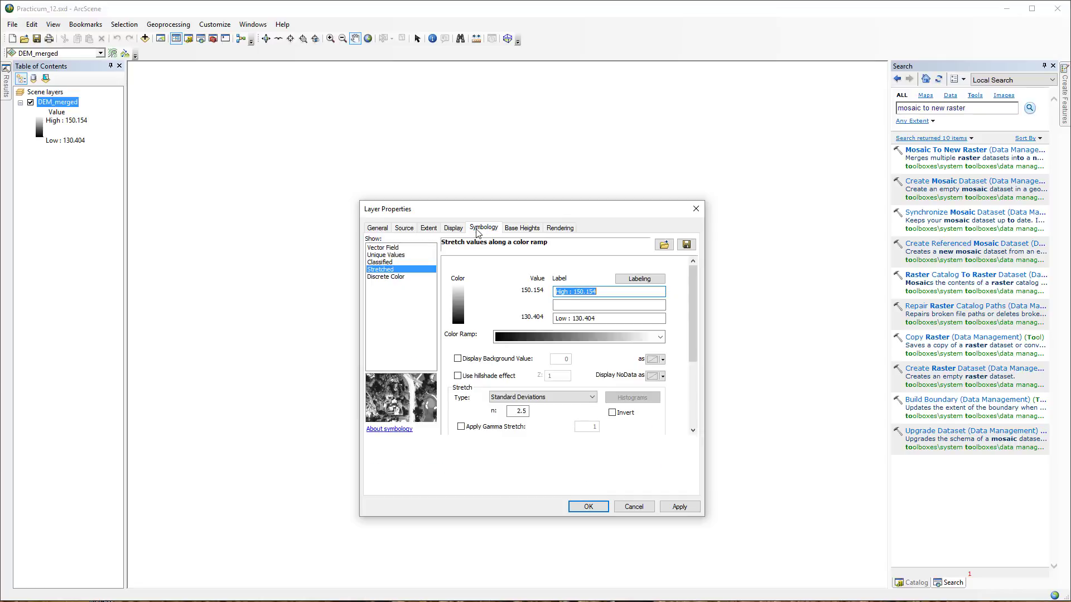
click(659, 337)
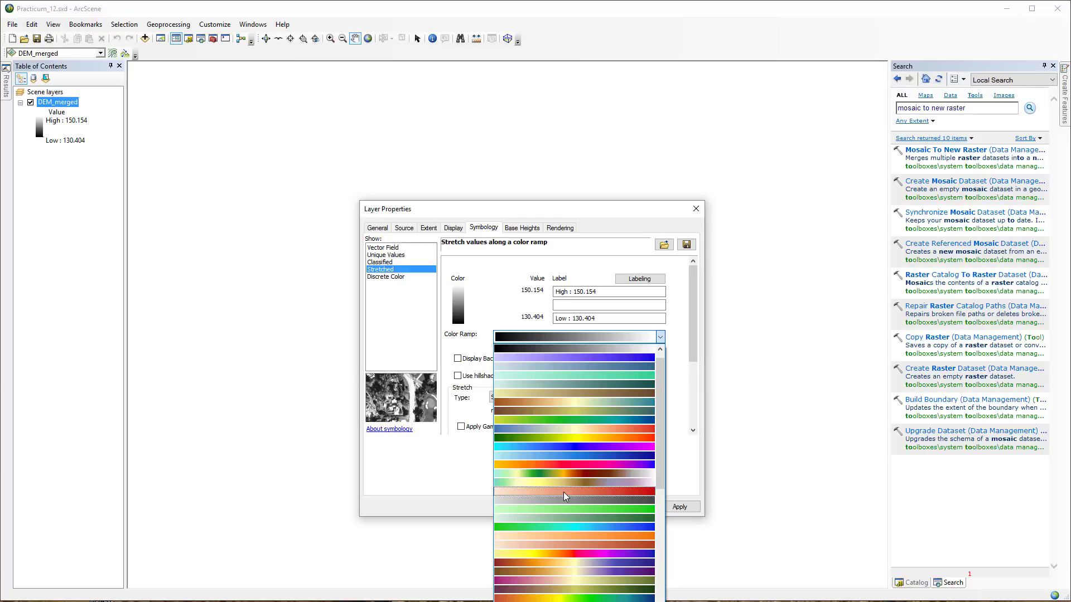
click(530, 481)
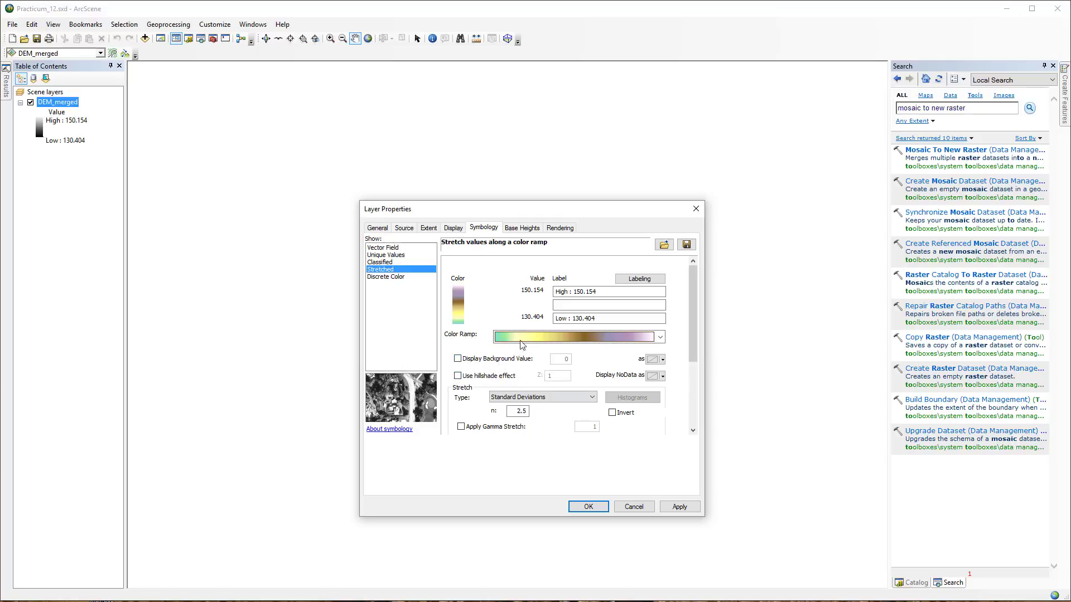
Step: Change the resampling method used for displaying DEM_merged and apply the layer property changes
click(453, 228)
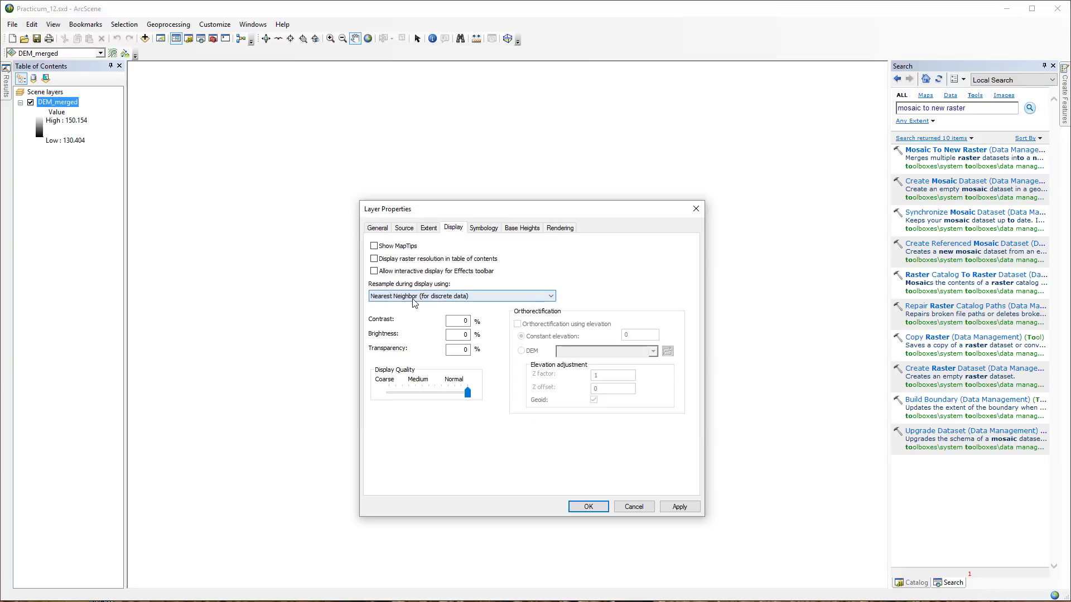
click(438, 296)
click(410, 314)
click(680, 506)
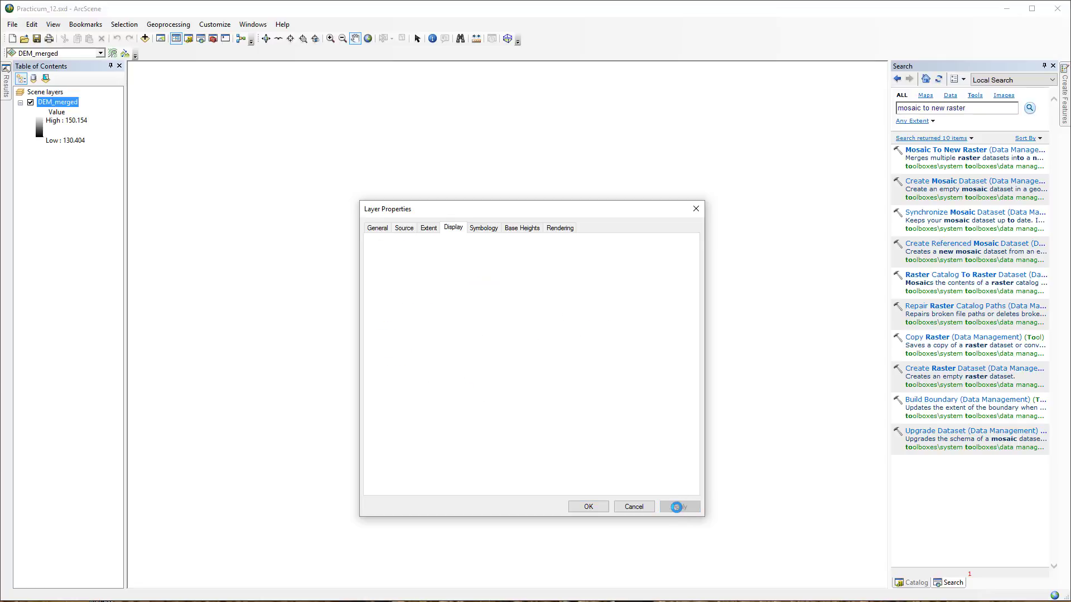
click(583, 507)
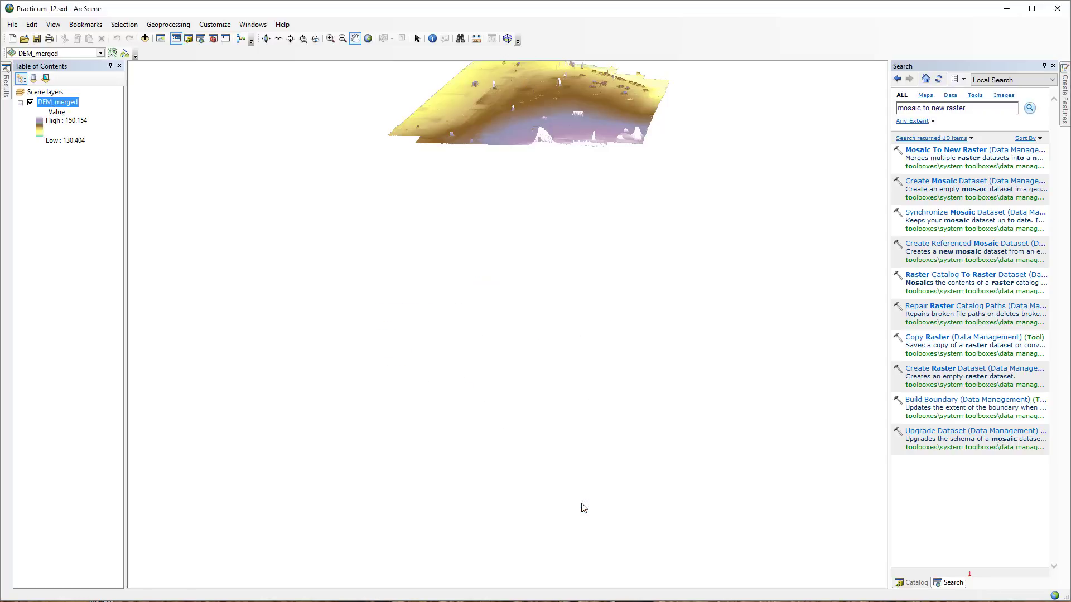
Step: Zoom to the DEM_merged layer and examine its 3D relief up close from a low angle
right_click(64, 106)
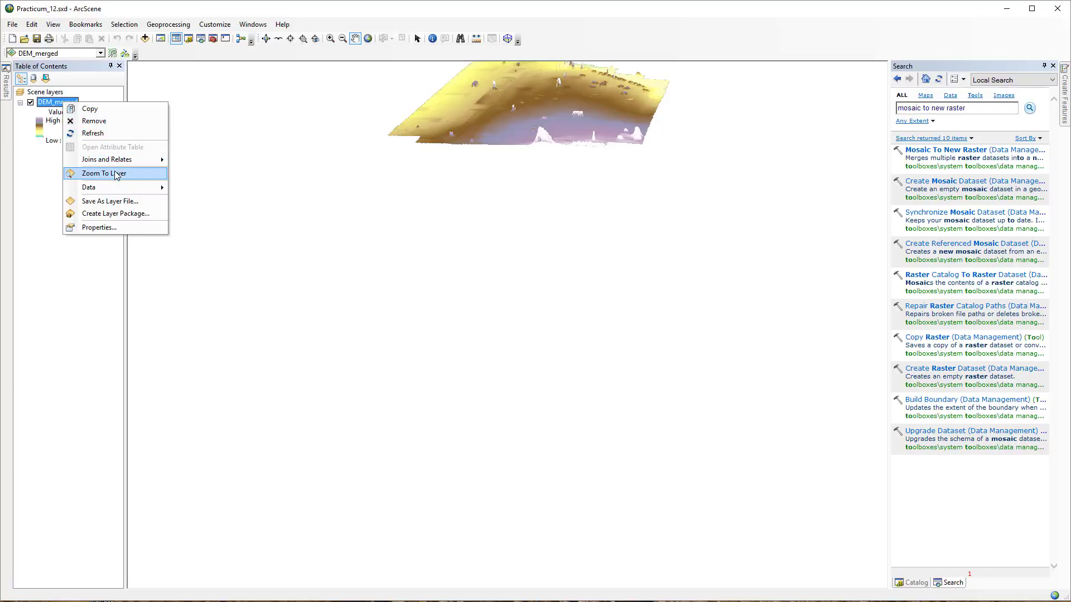
click(115, 175)
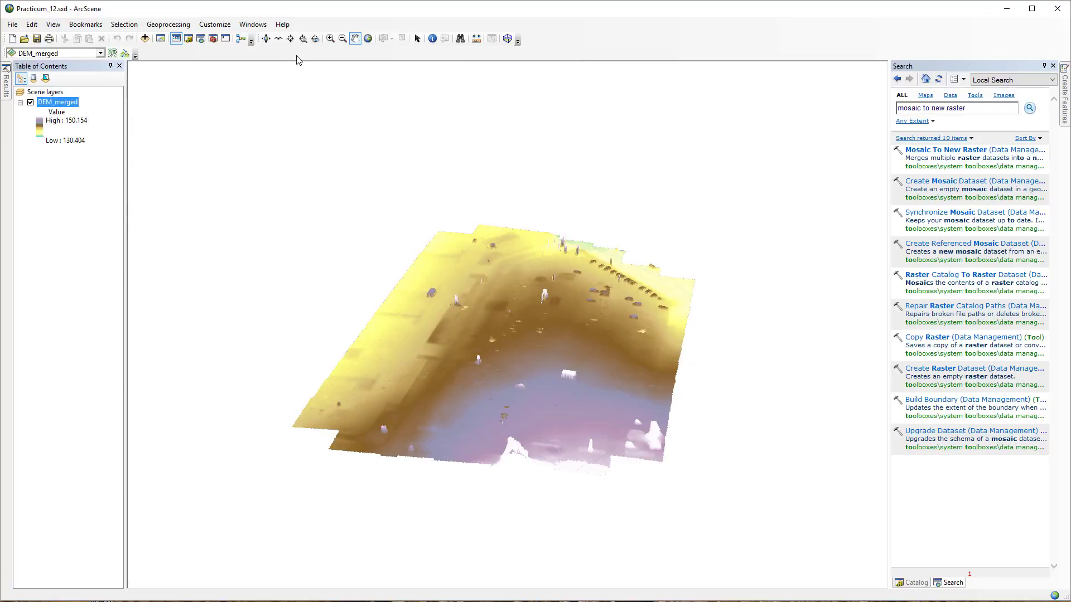
click(266, 38)
drag(479, 418, 554, 360)
scroll(554, 360, up, 3)
scroll(555, 359, down, 5)
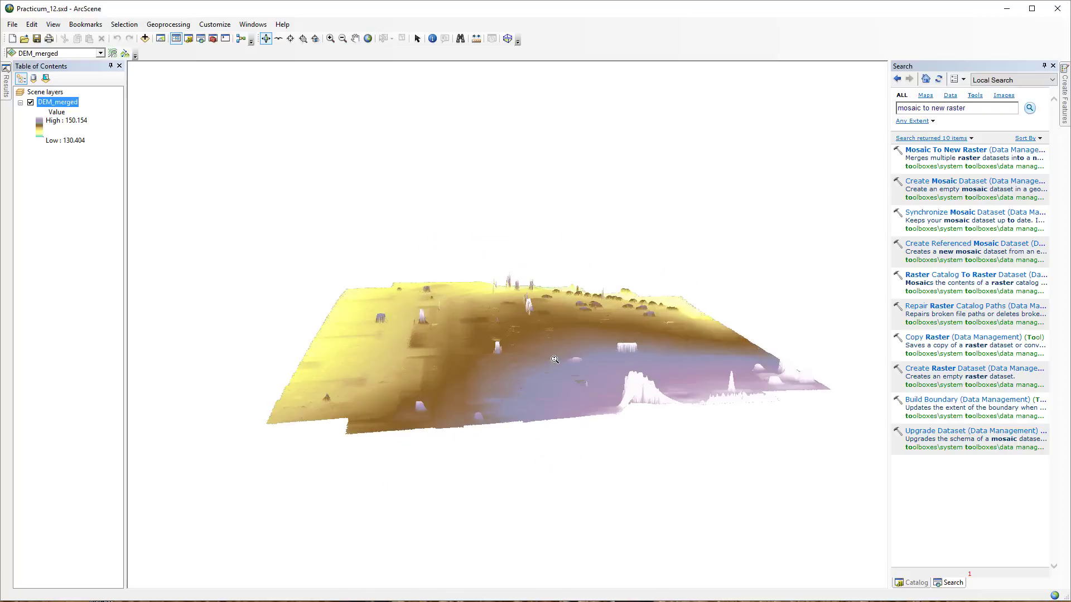
scroll(554, 360, down, 5)
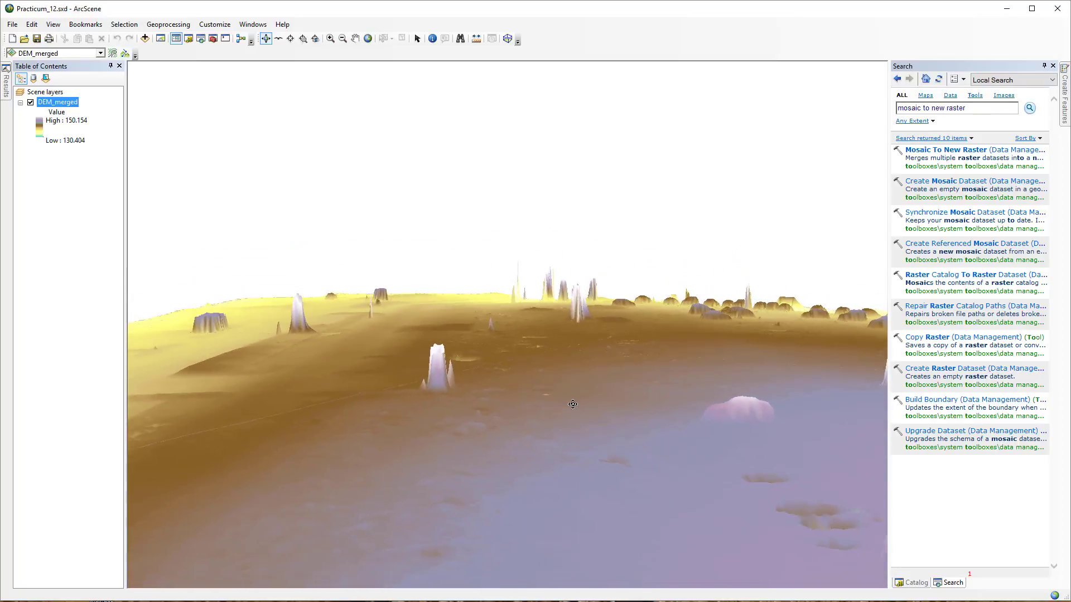
Step: Orbit around the DEM surface to examine its raised features from the opposite side, ending in an overhead view of the whole raster
drag(572, 404, 313, 413)
drag(621, 449, 517, 419)
scroll(517, 419, up, 3)
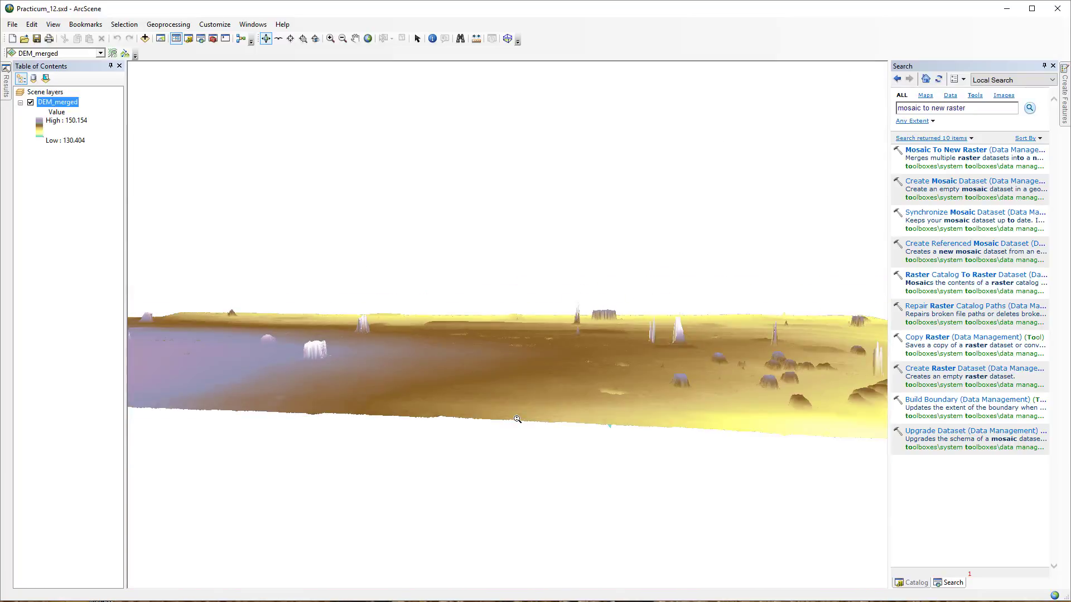
drag(608, 395, 527, 440)
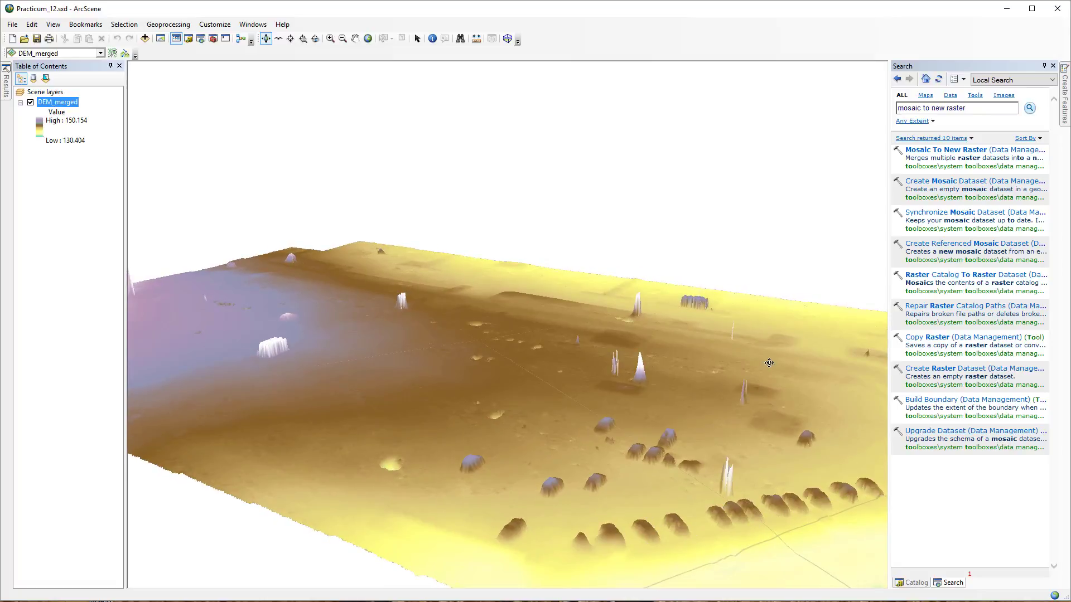
drag(742, 412, 556, 403)
scroll(585, 414, up, 5)
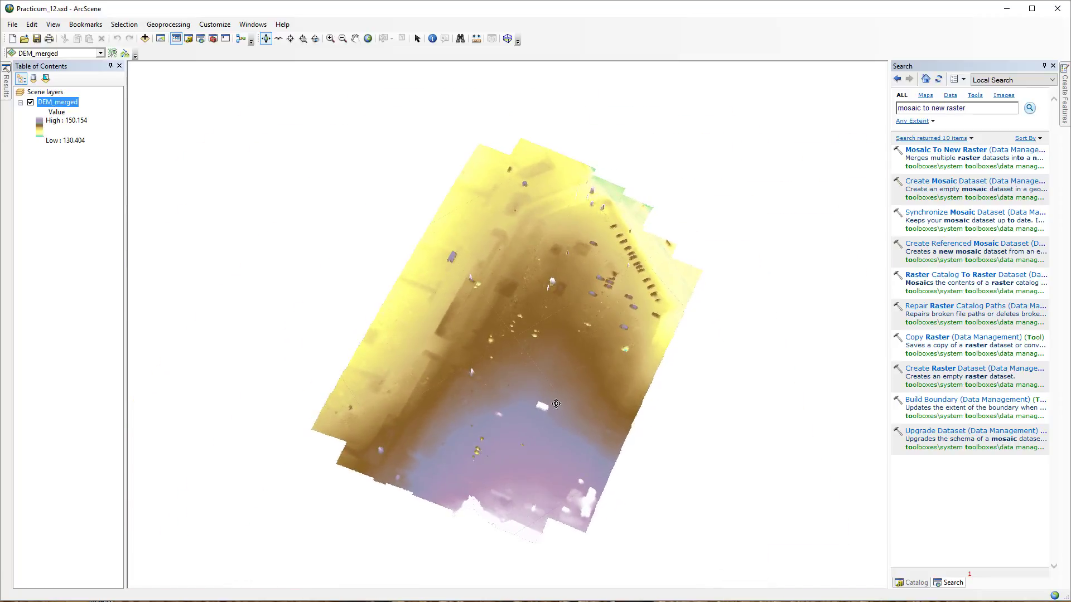
Step: Examine the middle of the DEM from above, including the thin tile seam lines, and rotate back out to the full raster
scroll(558, 314, up, 5)
scroll(552, 306, down, 12)
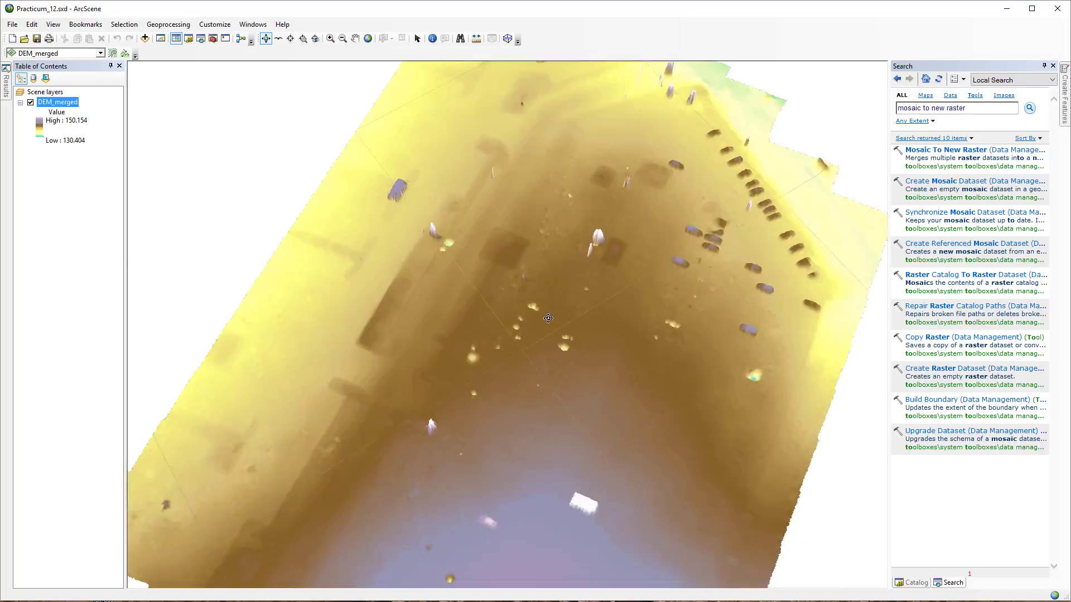
scroll(408, 416, up, 2)
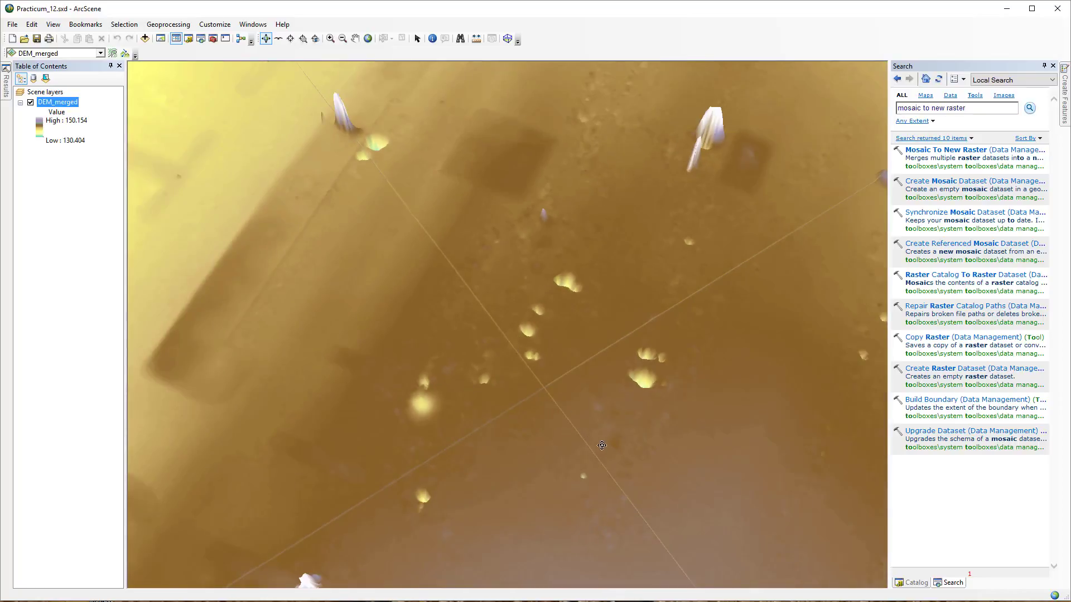
drag(602, 445, 365, 469)
drag(583, 498, 560, 448)
scroll(559, 448, up, 5)
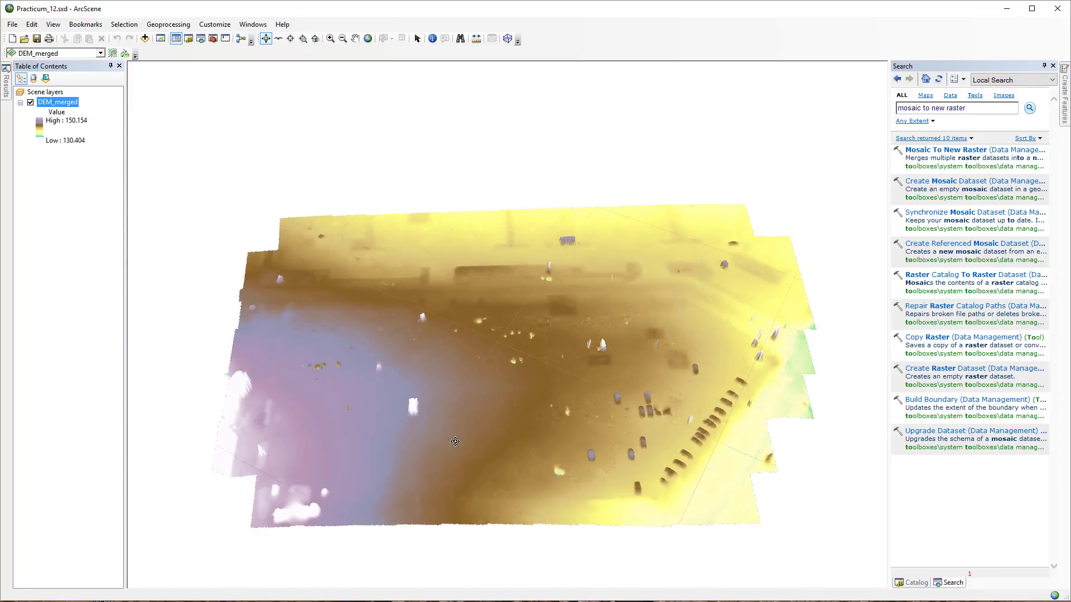
Step: Inspect the tile seams and raised features near the DEM's center obliquely, and return to a view of the whole raster
drag(478, 433, 582, 436)
right_drag(582, 437, 584, 473)
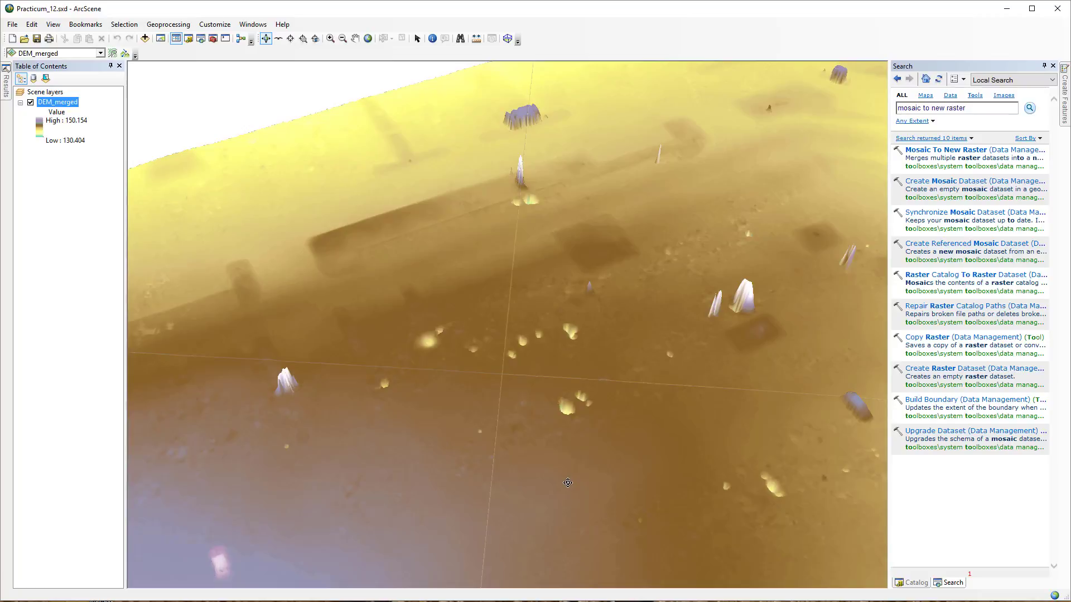
middle_drag(567, 482, 630, 300)
scroll(630, 300, up, 5)
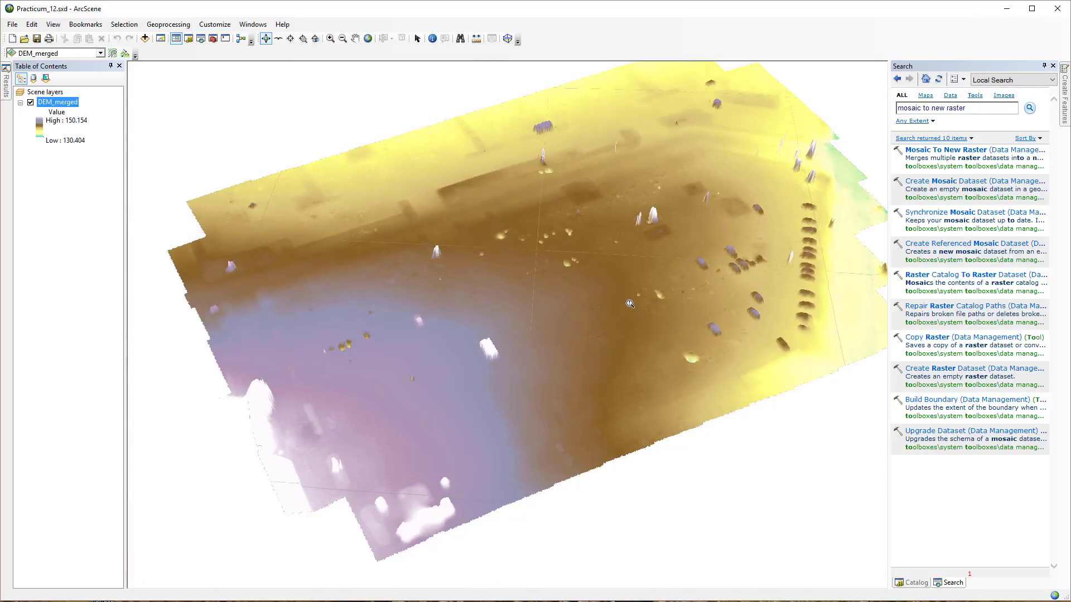
scroll(597, 309, down, 2)
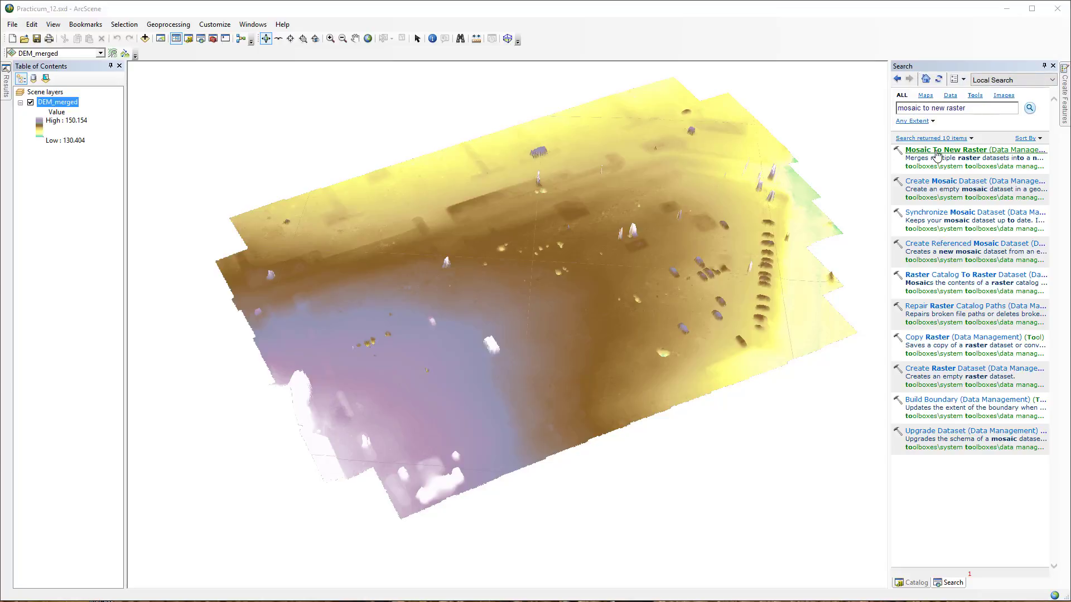
Step: Start Mosaic To New Raster and add all the Pract_11 JPG tiles from the Practicum_12 Orthomosaic folder as input rasters
click(936, 151)
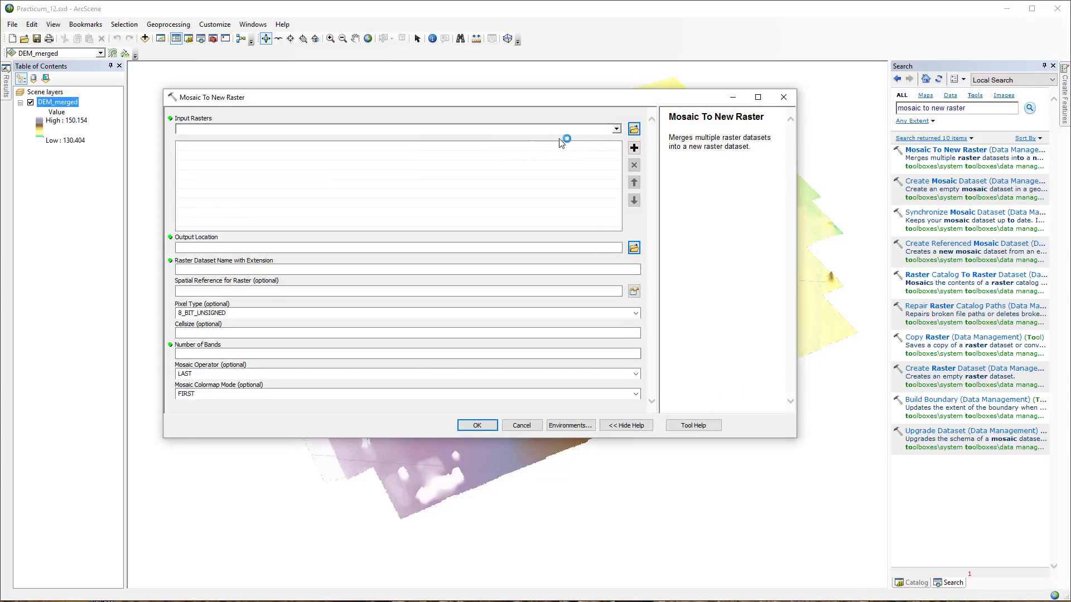
click(634, 130)
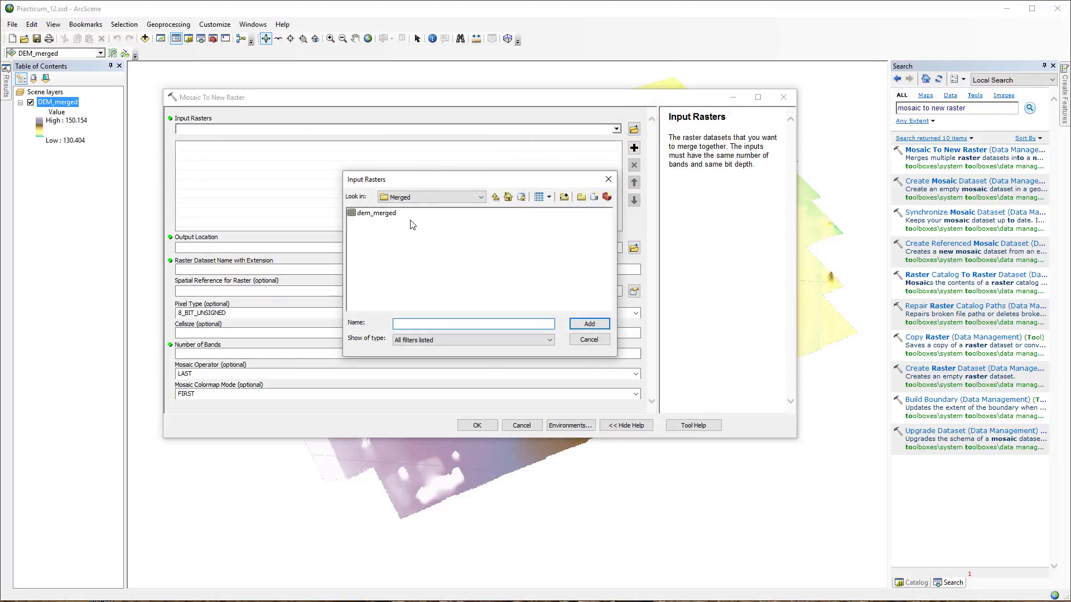
click(496, 198)
click(495, 197)
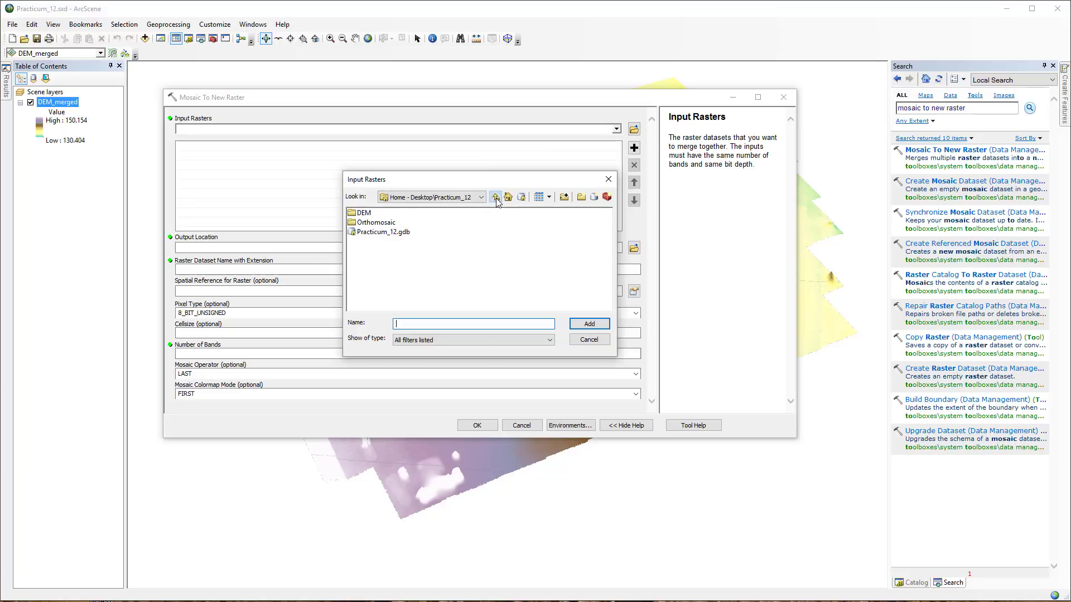
click(355, 224)
double_click(355, 224)
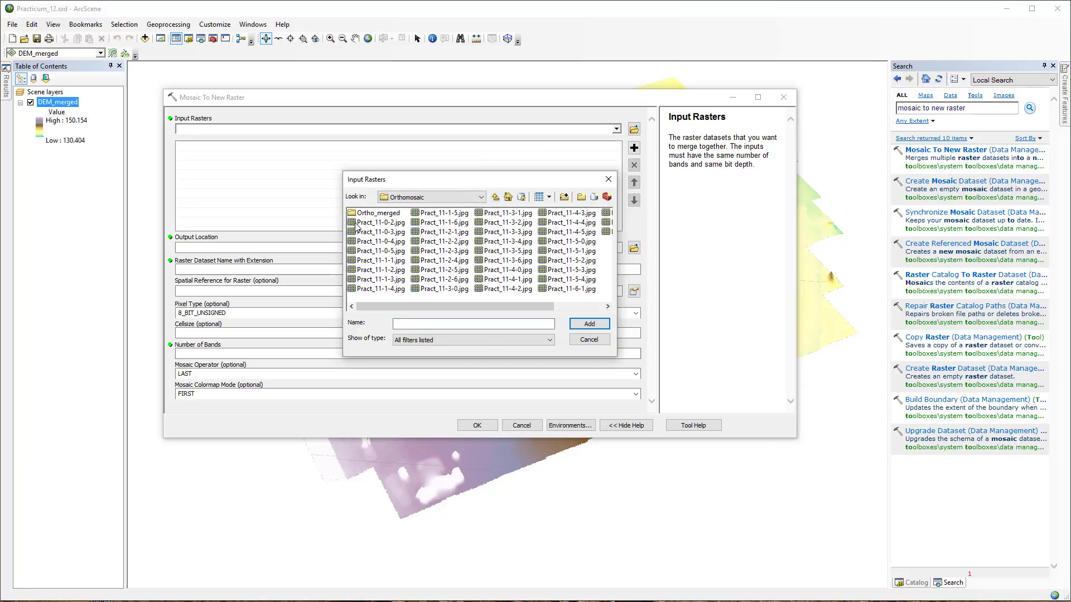
click(358, 224)
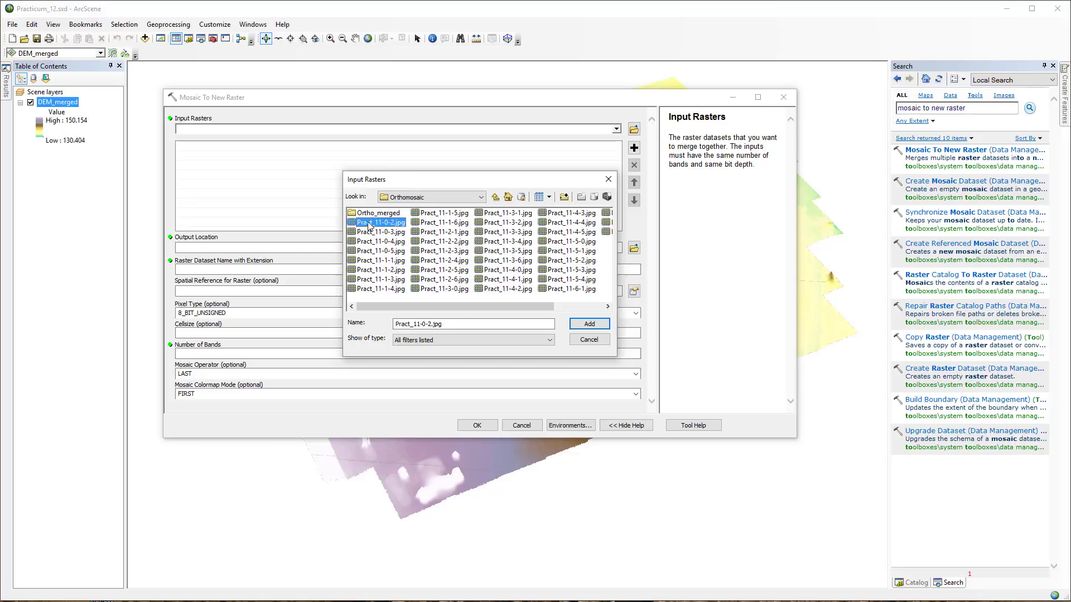
shift+click(608, 232)
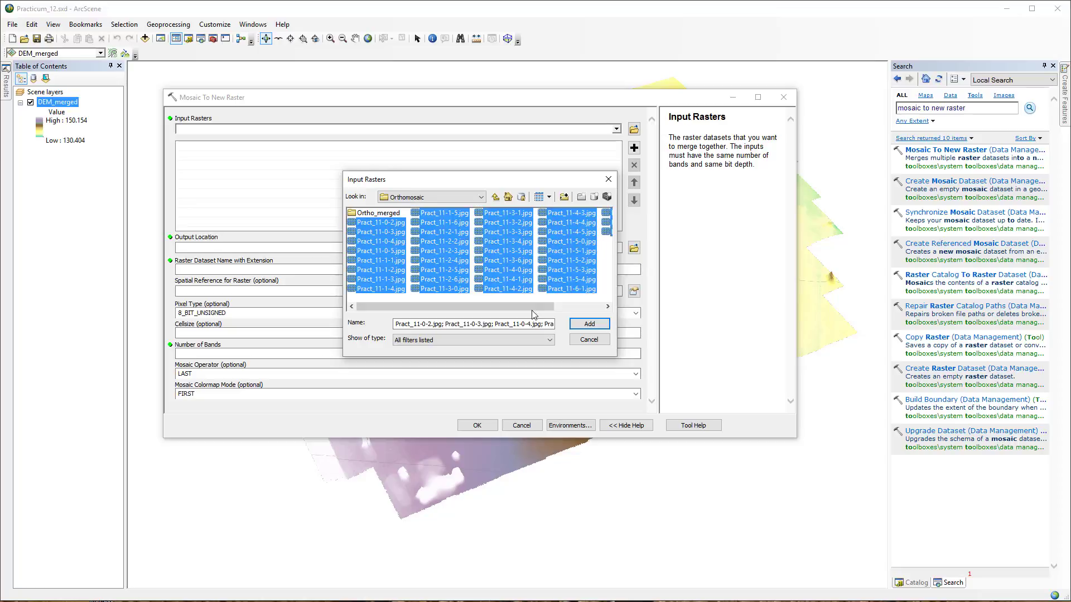
drag(531, 306, 607, 308)
click(589, 325)
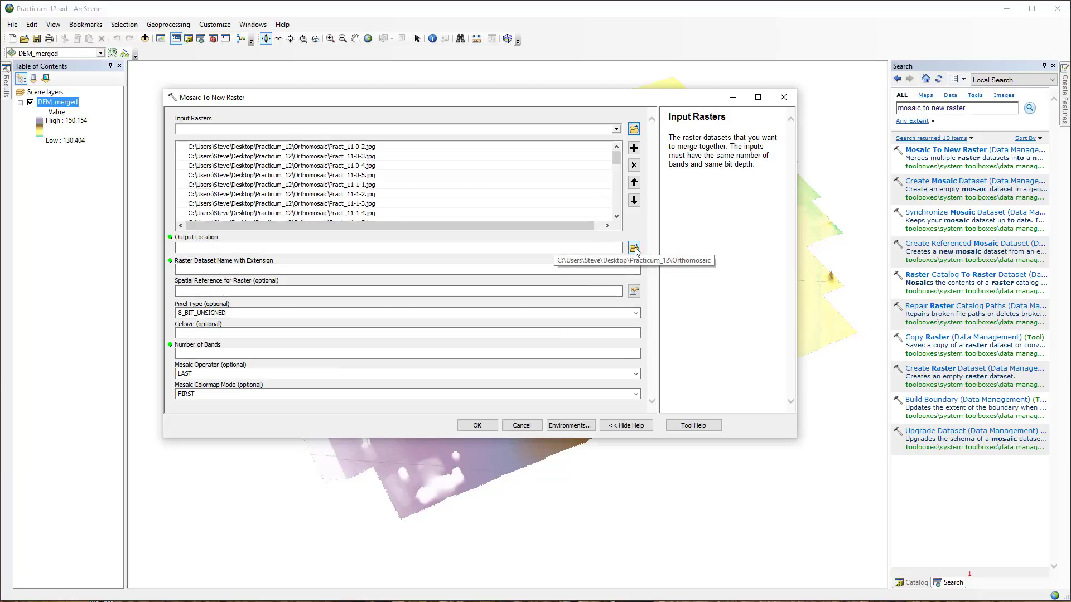
Step: Set the mosaic's output location to the Ortho_merged folder and name the raster dataset Ortho_merged02
click(634, 249)
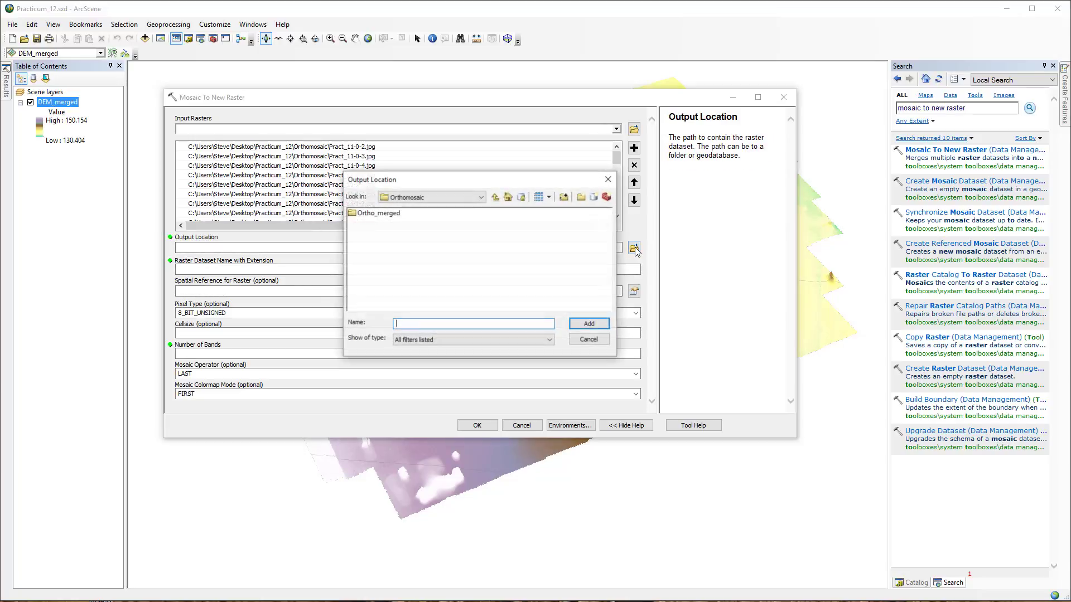
click(389, 215)
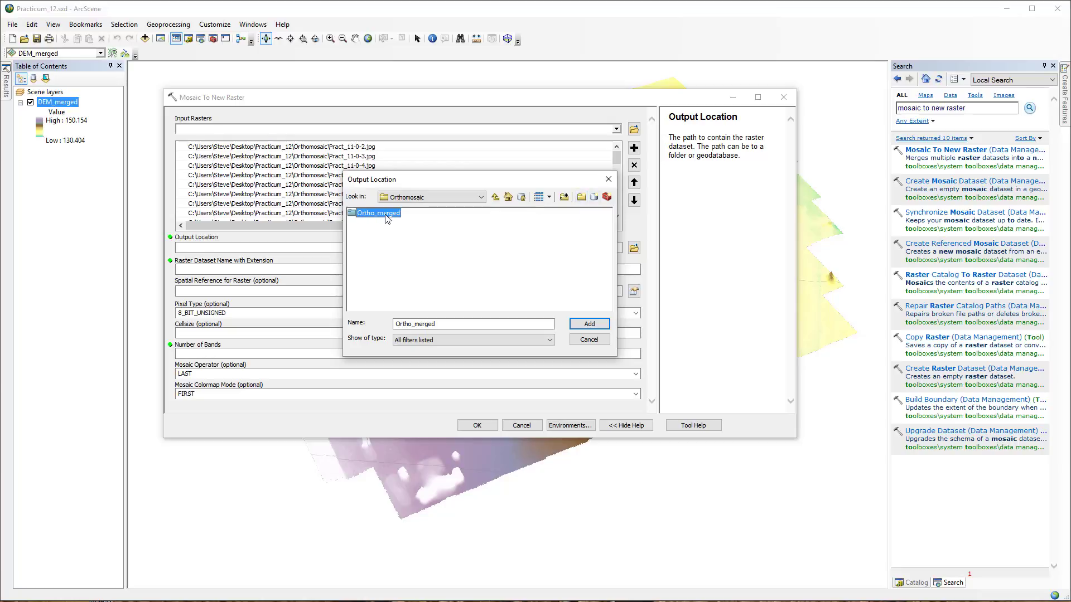
click(408, 249)
click(370, 214)
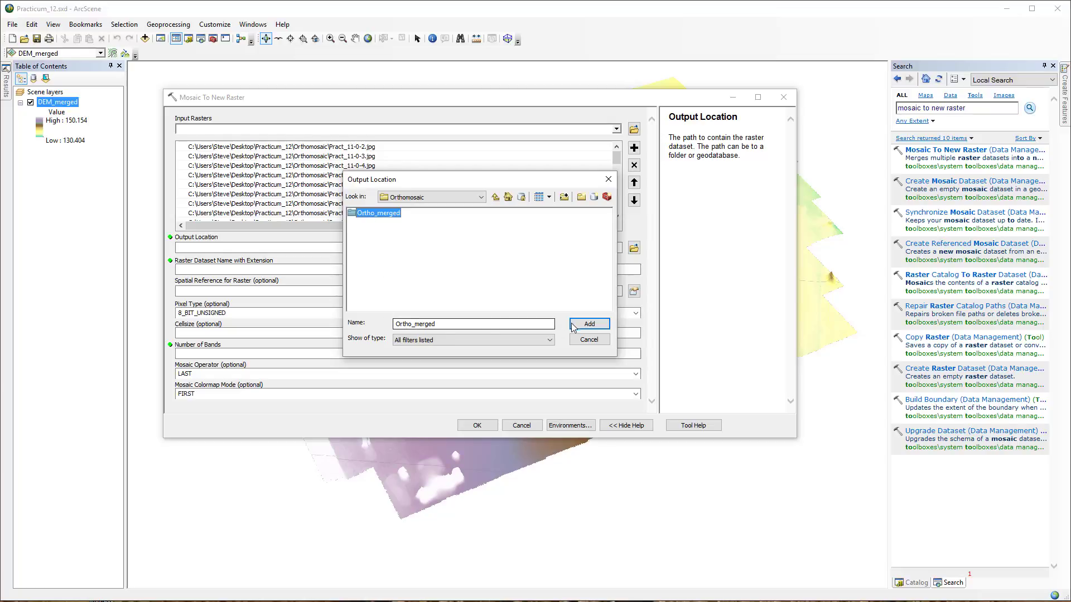
click(586, 324)
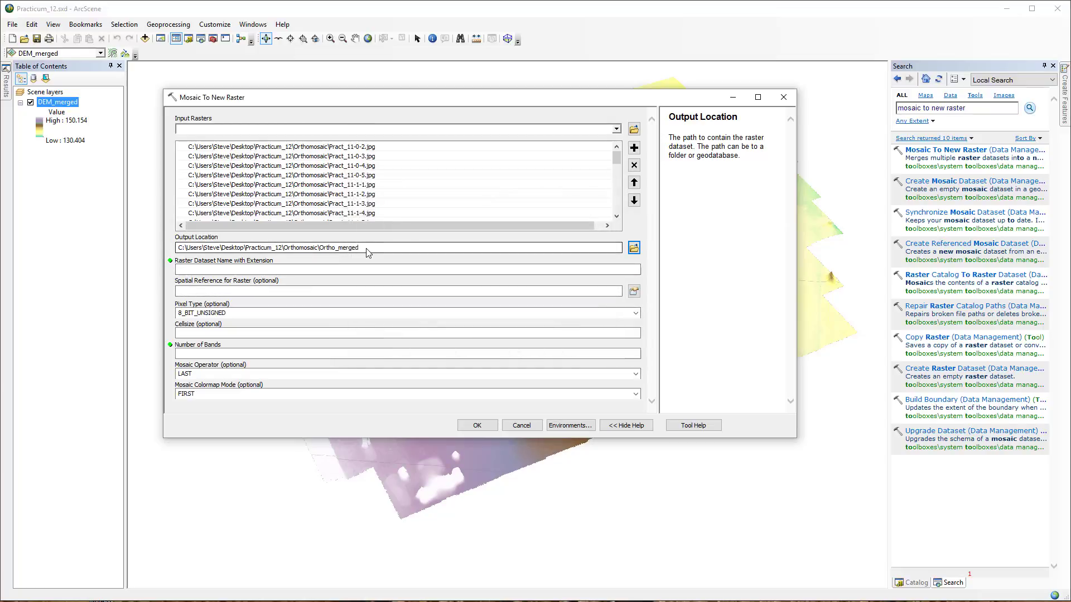
click(222, 270)
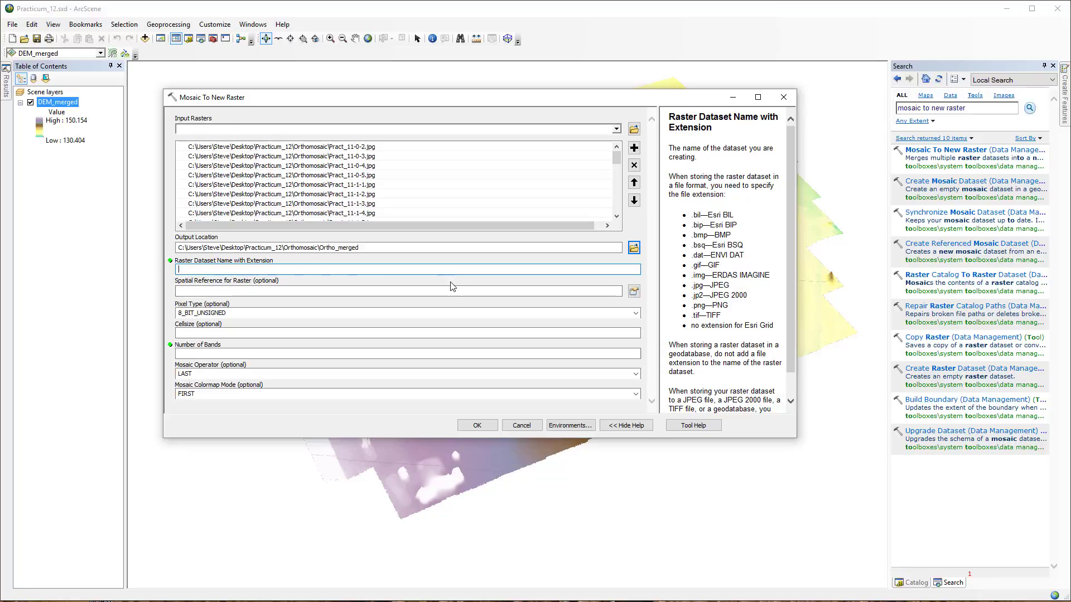
text(Ortho_merged02)
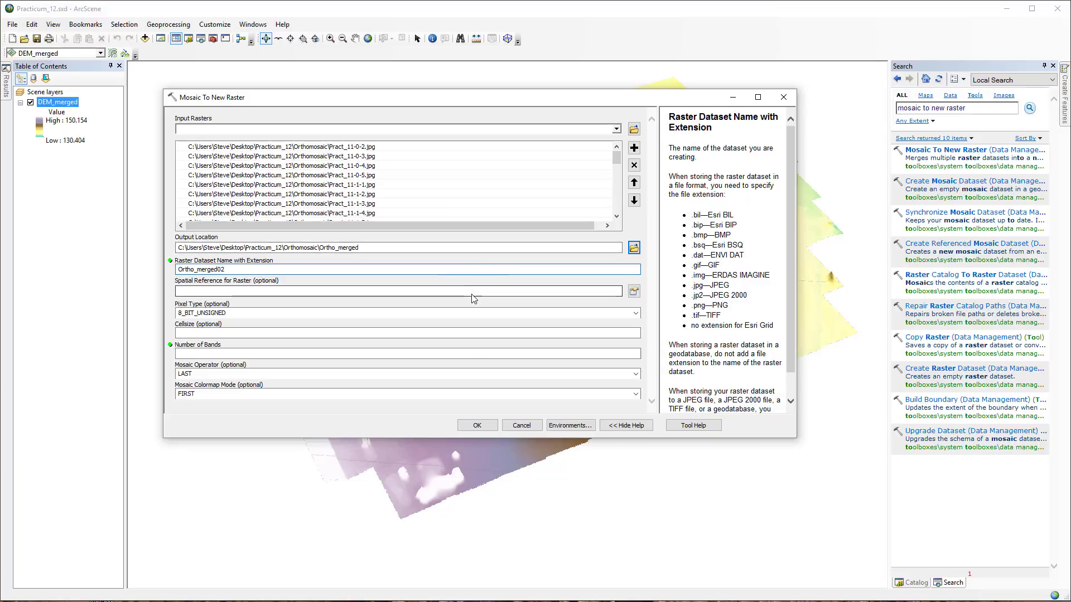
Step: Assign WGS 1984 UTM Zone 16N as the spatial reference for the new orthomosaic raster
click(471, 294)
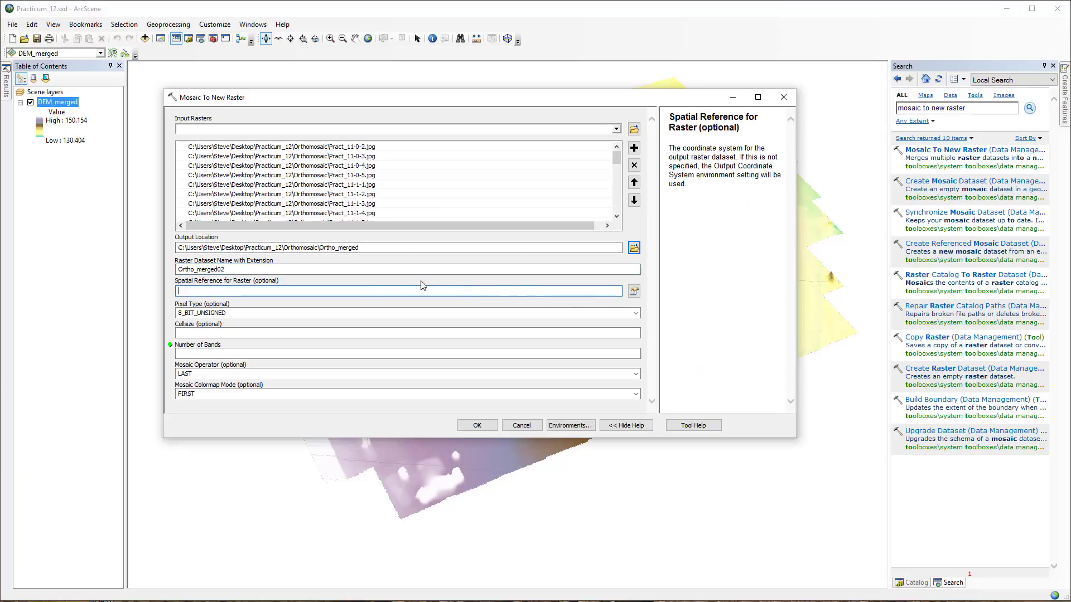
click(633, 292)
click(455, 193)
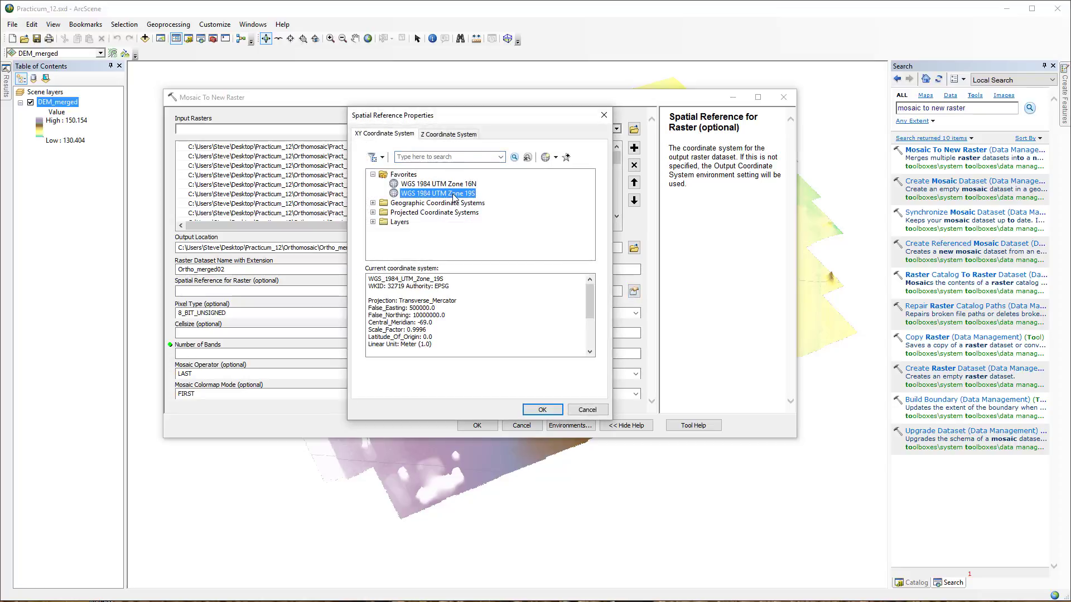
key(Up)
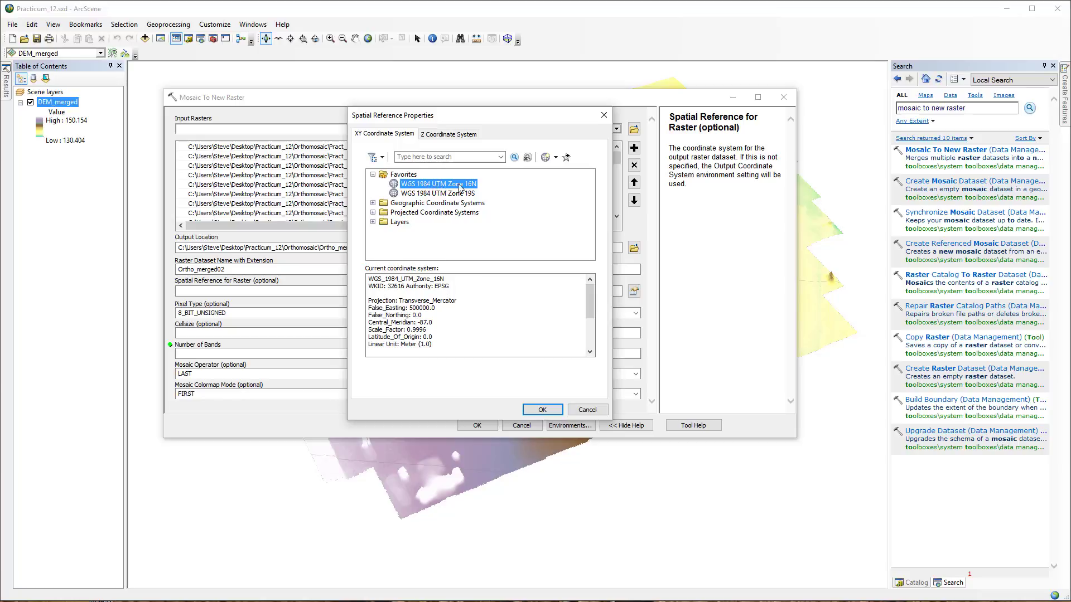
click(539, 410)
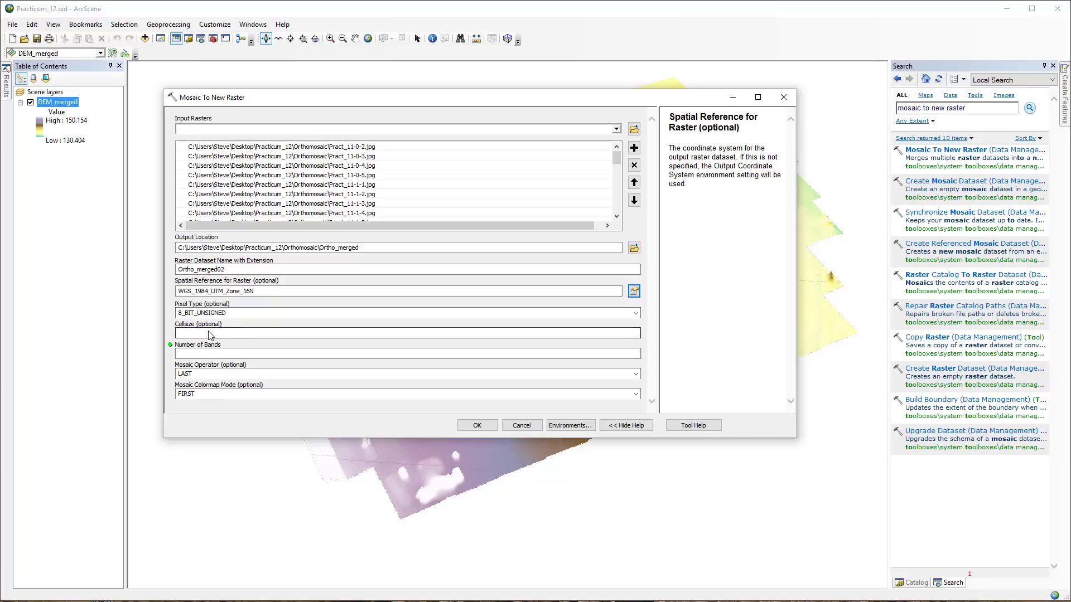
Step: Set the number of bands to 3, rename the output dataset Ortho_merged02.jpg, and run the mosaic
click(187, 356)
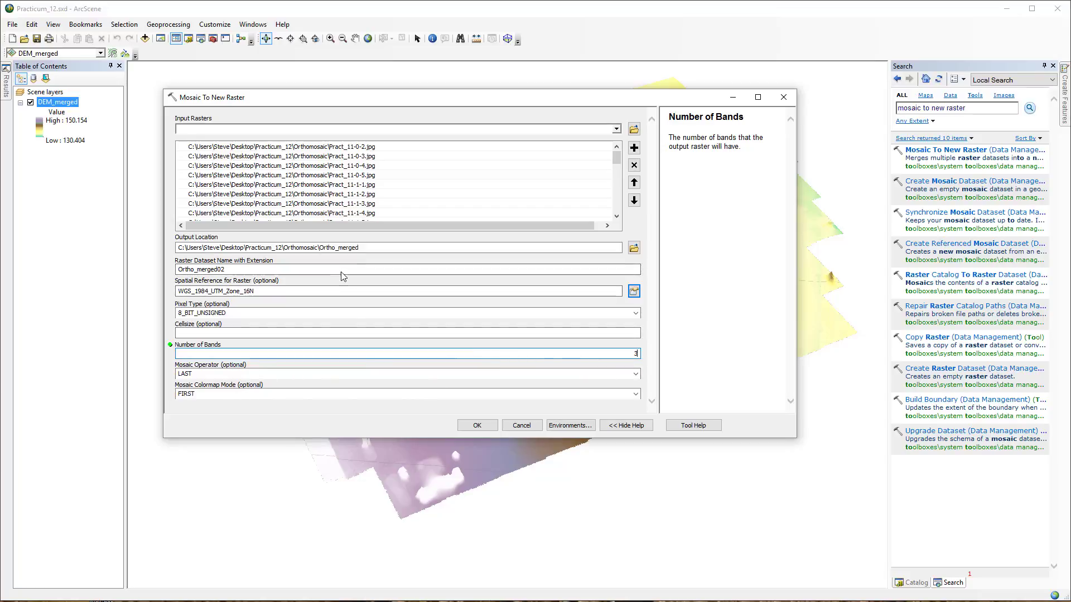
click(478, 426)
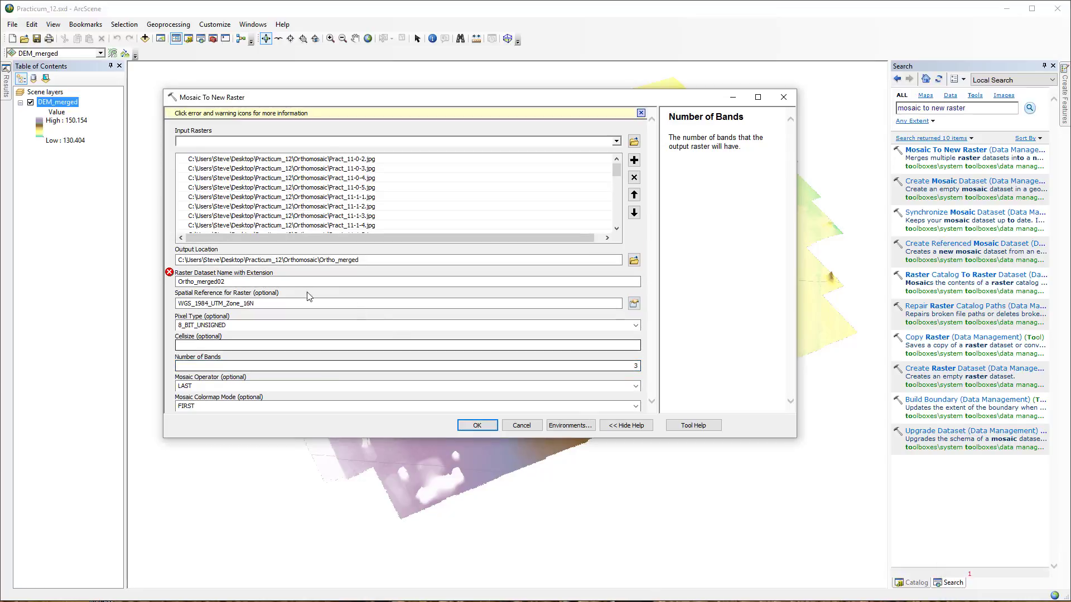
click(246, 282)
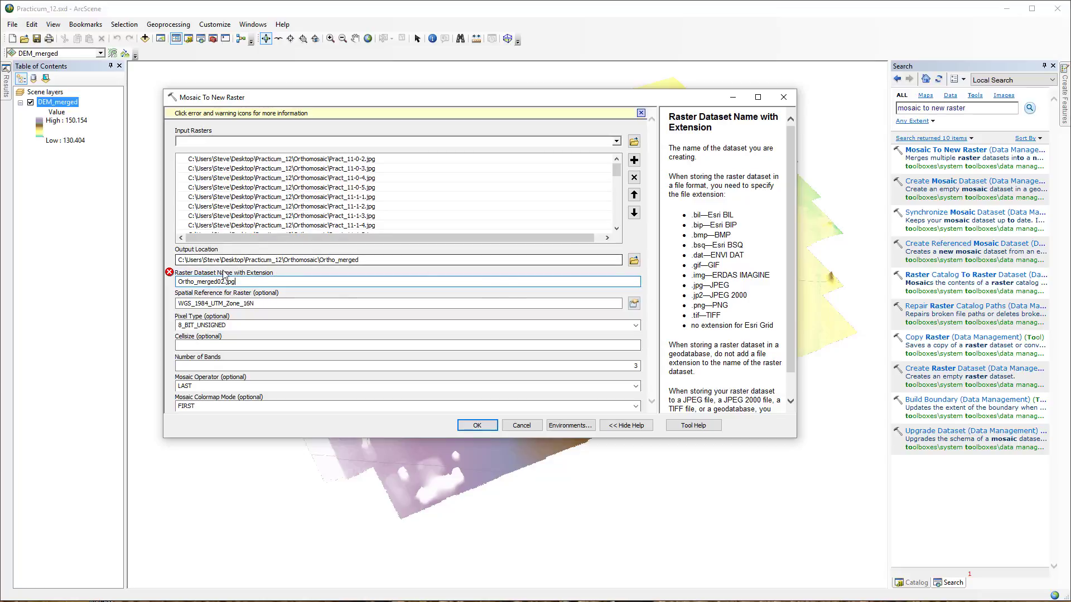
click(248, 303)
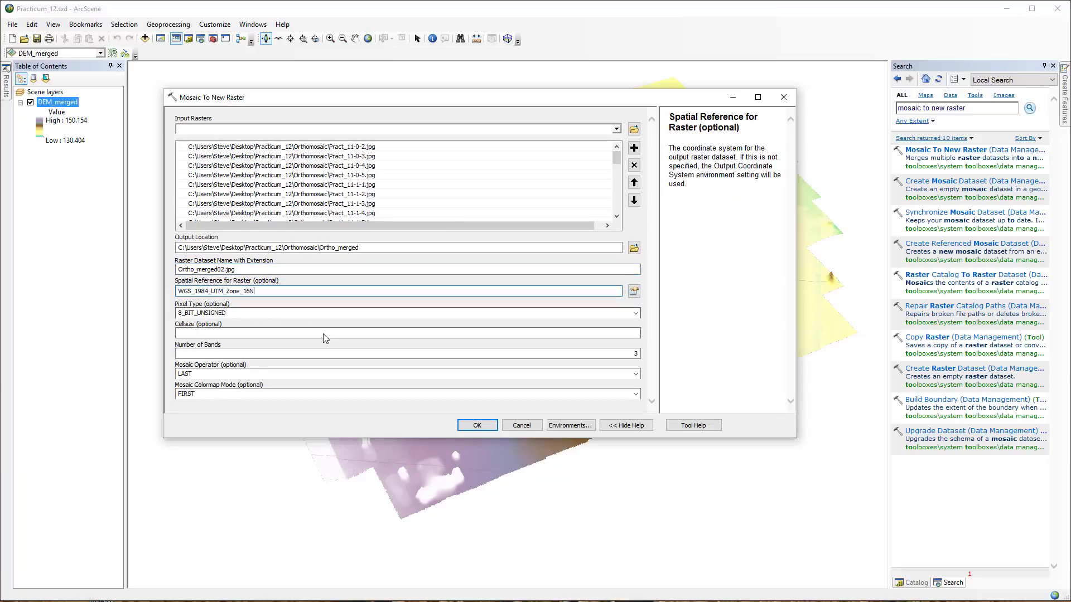
click(477, 426)
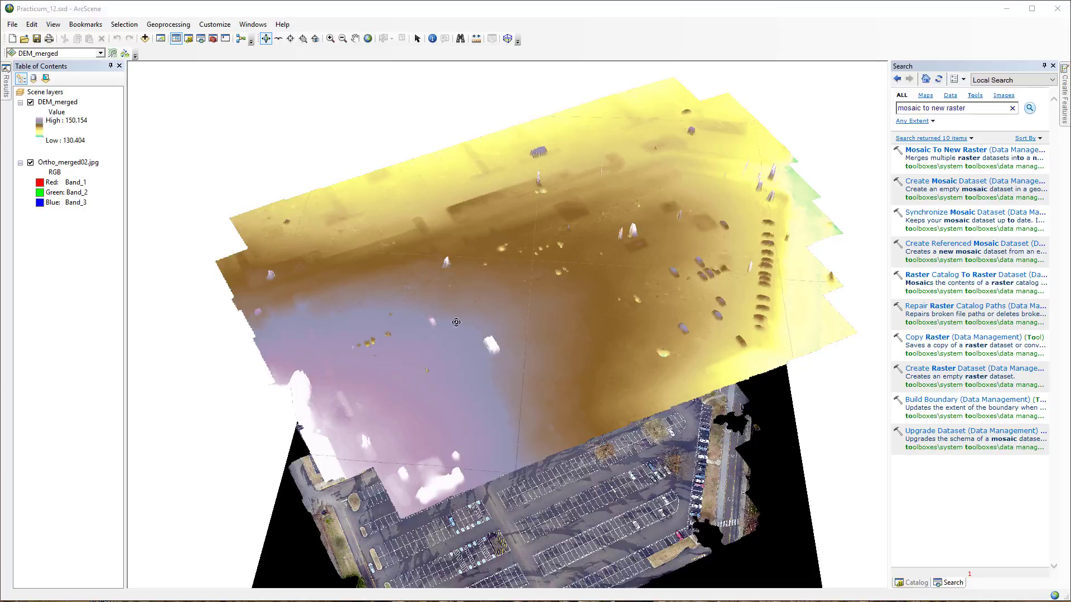
Step: Move the Ortho_merged02.jpg layer above DEM_merged in the layer order
drag(528, 415, 578, 499)
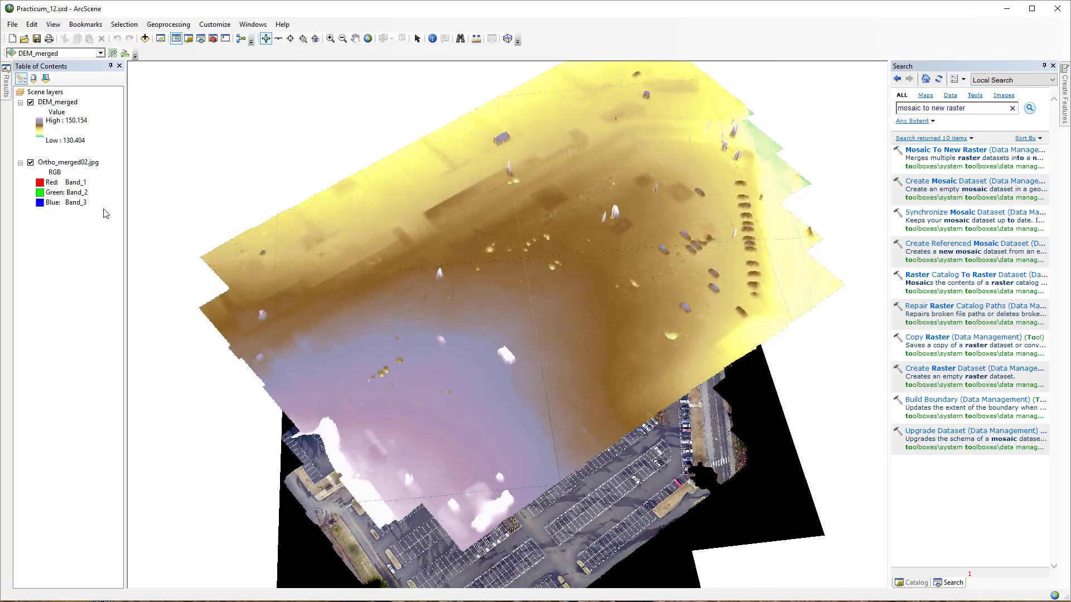
right_click(73, 163)
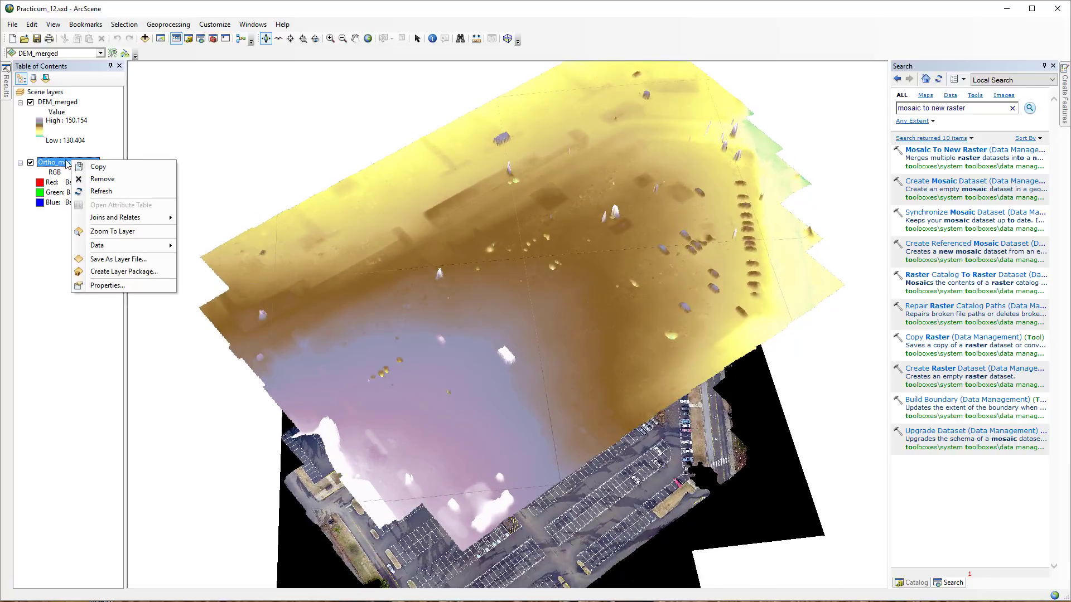
click(55, 167)
drag(54, 163, 74, 96)
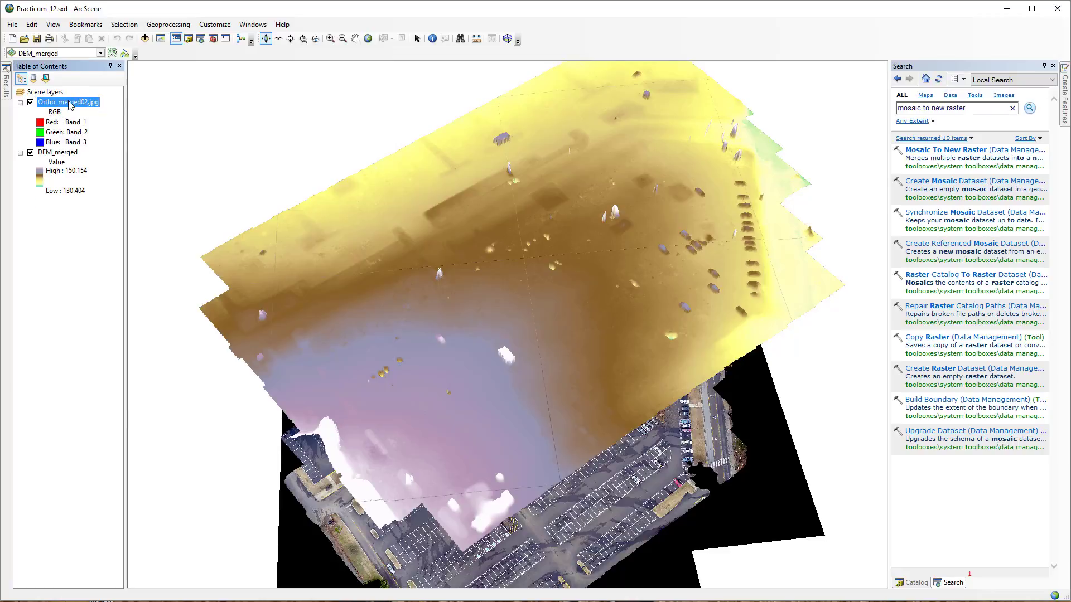
Step: Set the Ortho_merged02.jpg layer's base heights to float on the DEM_merged custom surface
right_click(70, 106)
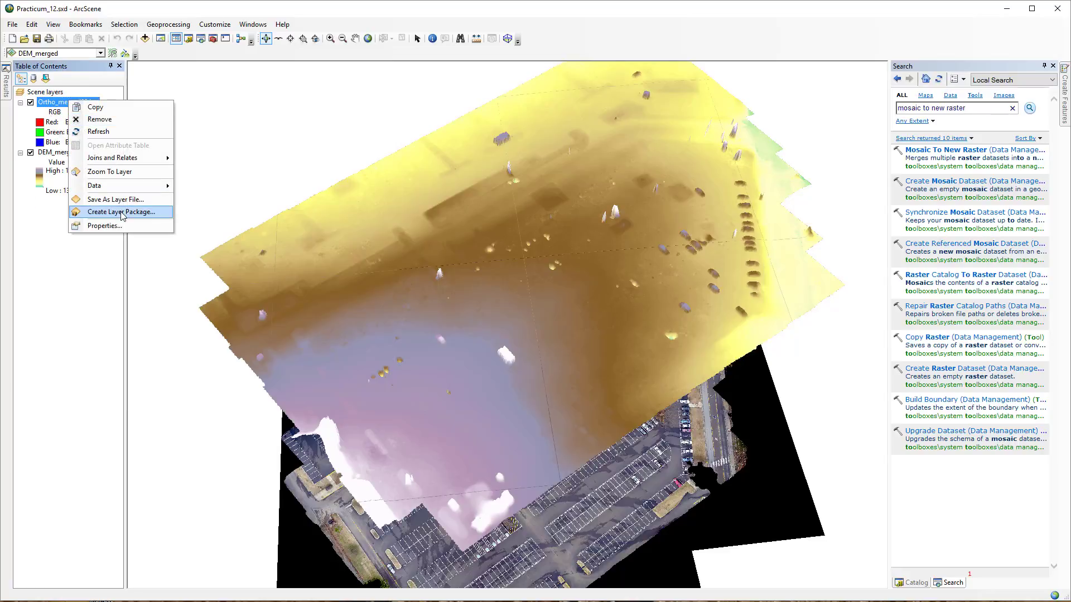
click(121, 227)
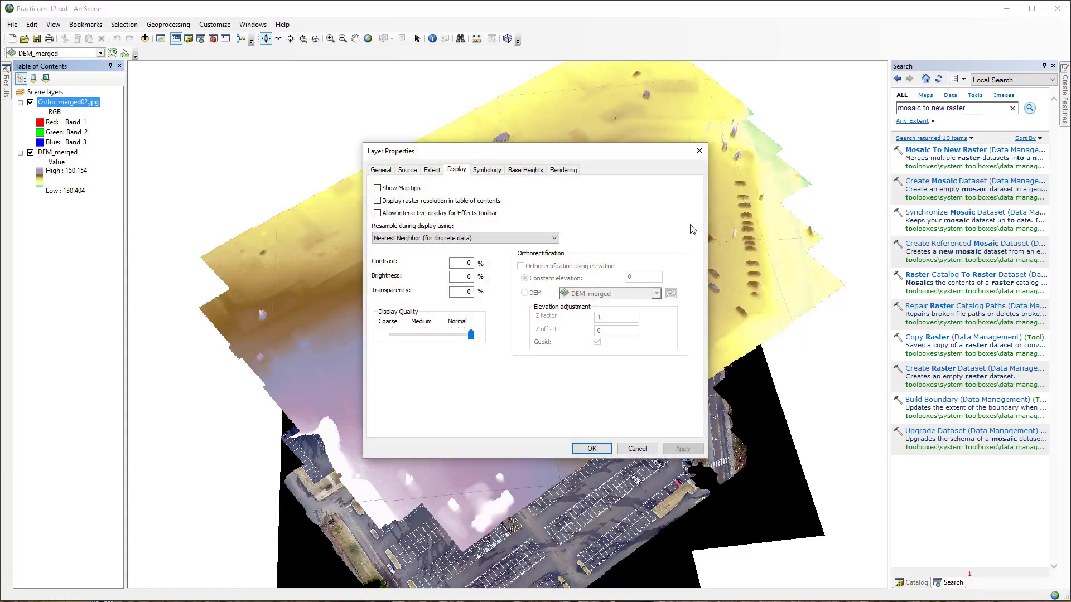
click(526, 170)
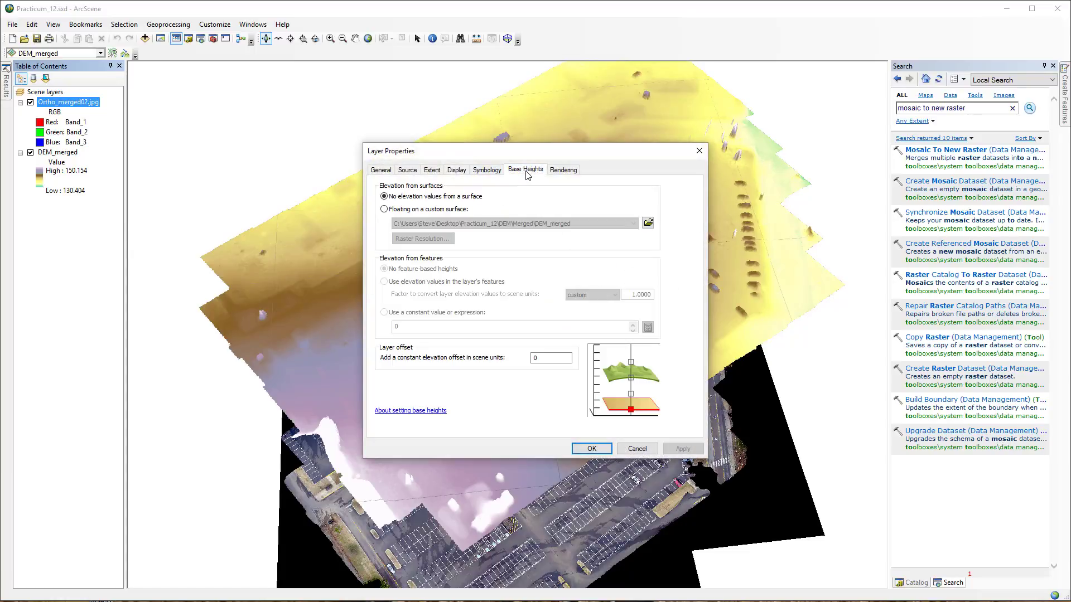
click(441, 209)
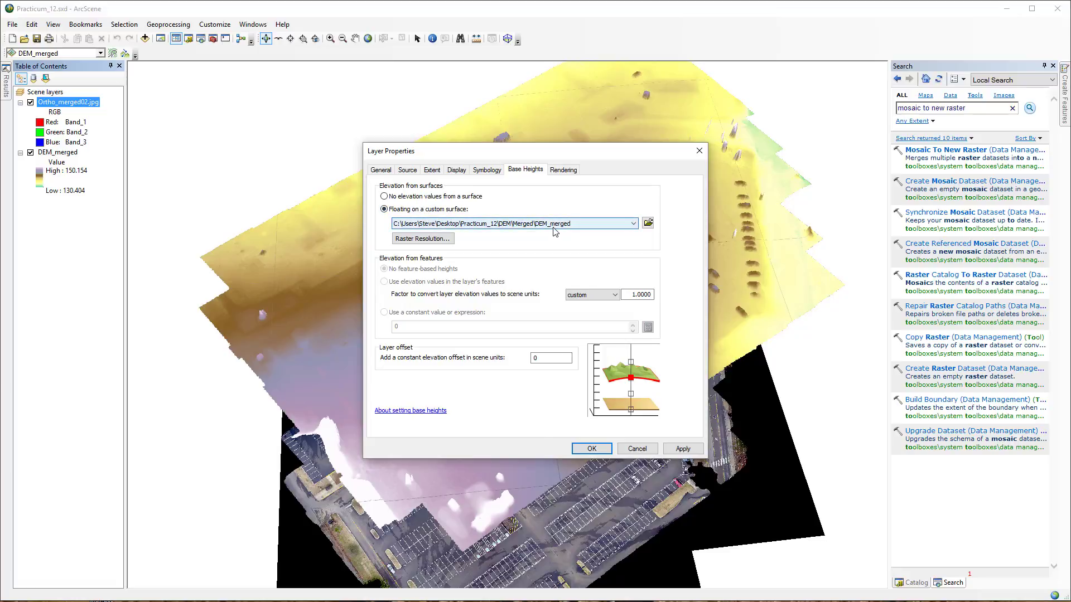
Step: Set the raster resolution of the orthomosaic's base surface to 1500 rows and 1500 columns
click(429, 238)
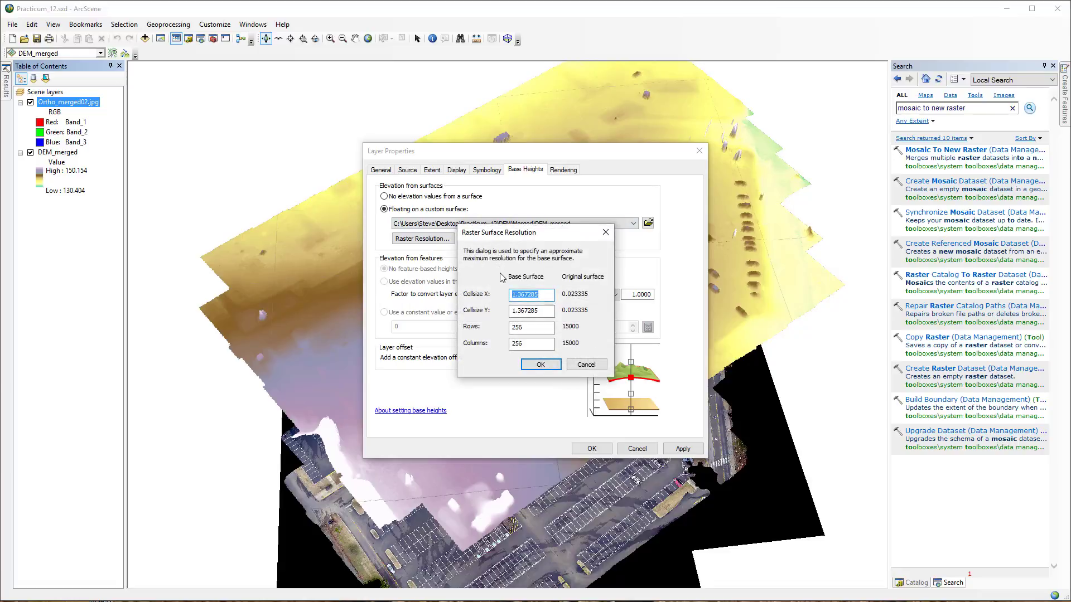
click(540, 328)
double_click(540, 328)
text(1500)
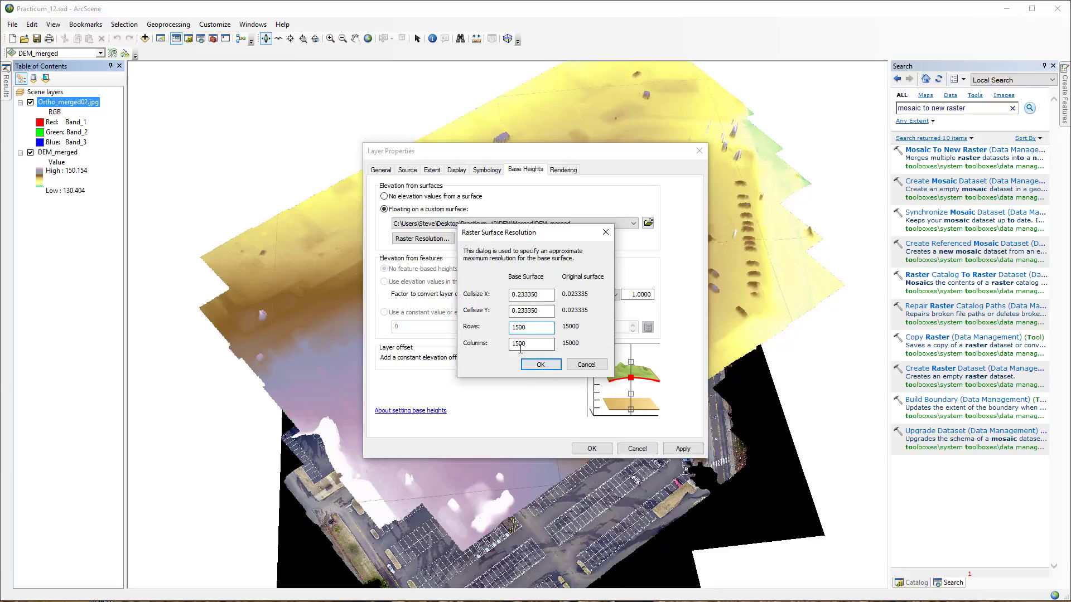
click(531, 366)
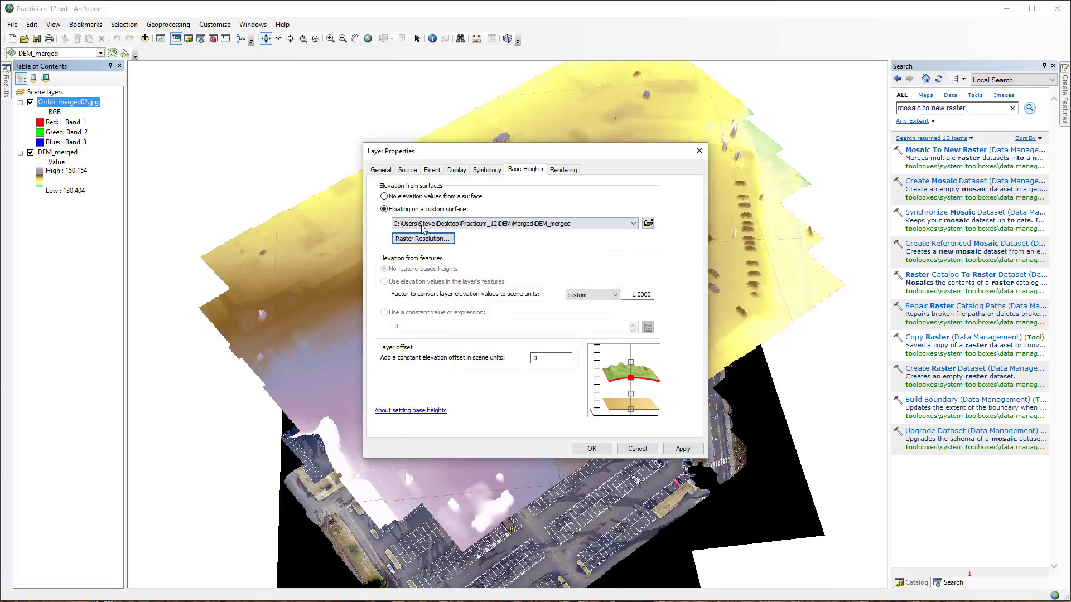
Step: Set the orthomosaic's display resampling to Bilinear Interpolation (for continuous data) and apply the layer properties
click(494, 169)
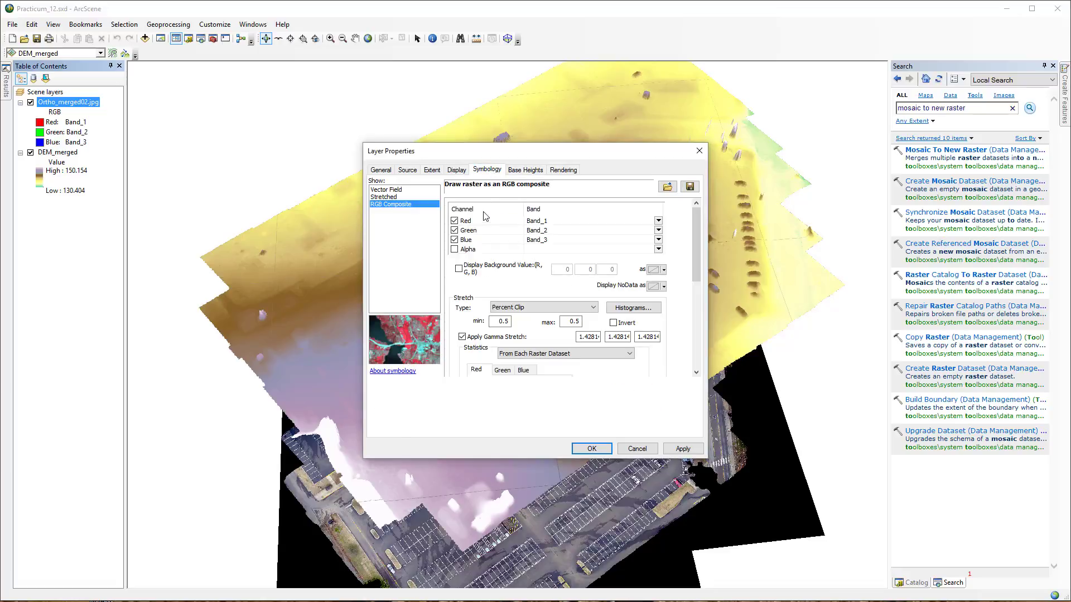
click(457, 170)
click(419, 240)
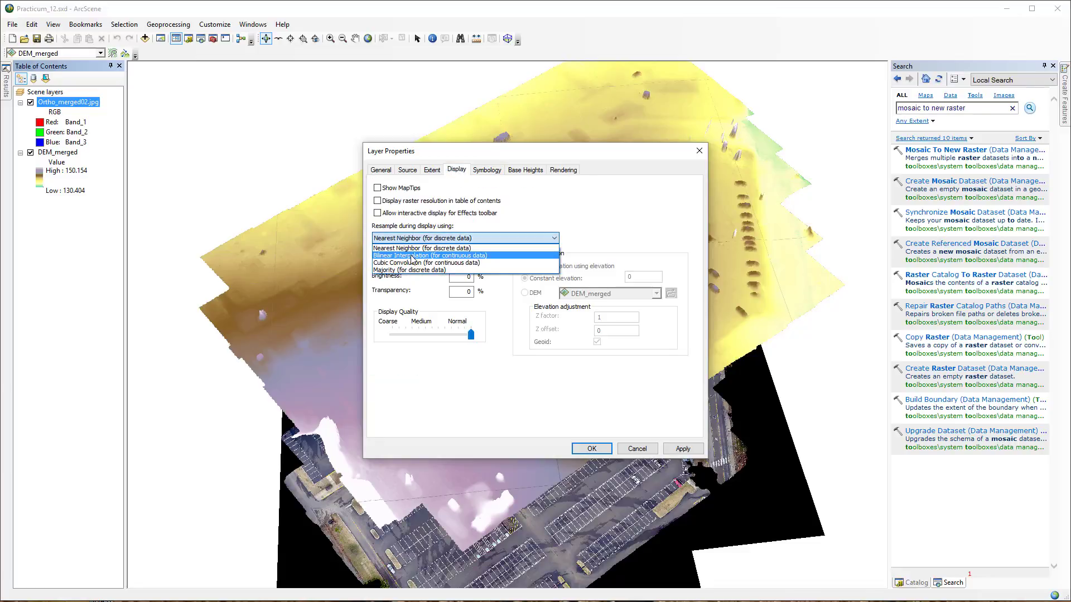
click(414, 258)
click(675, 450)
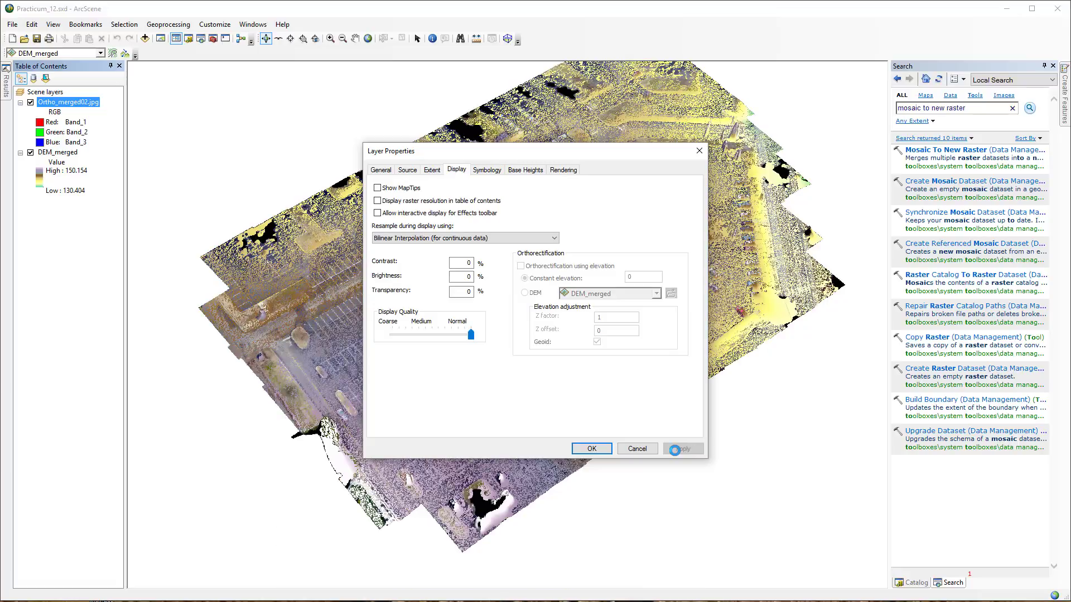
click(581, 448)
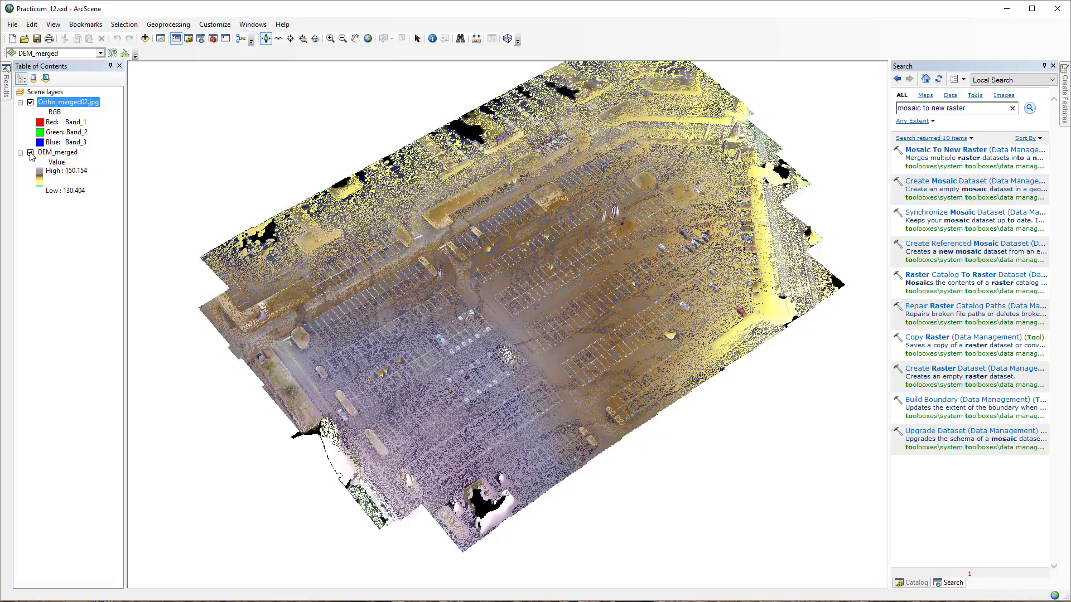
Step: Hide the DEM_merged layer and inspect the draped orthomosaic's parking lot obliquely, up close and from above
click(31, 152)
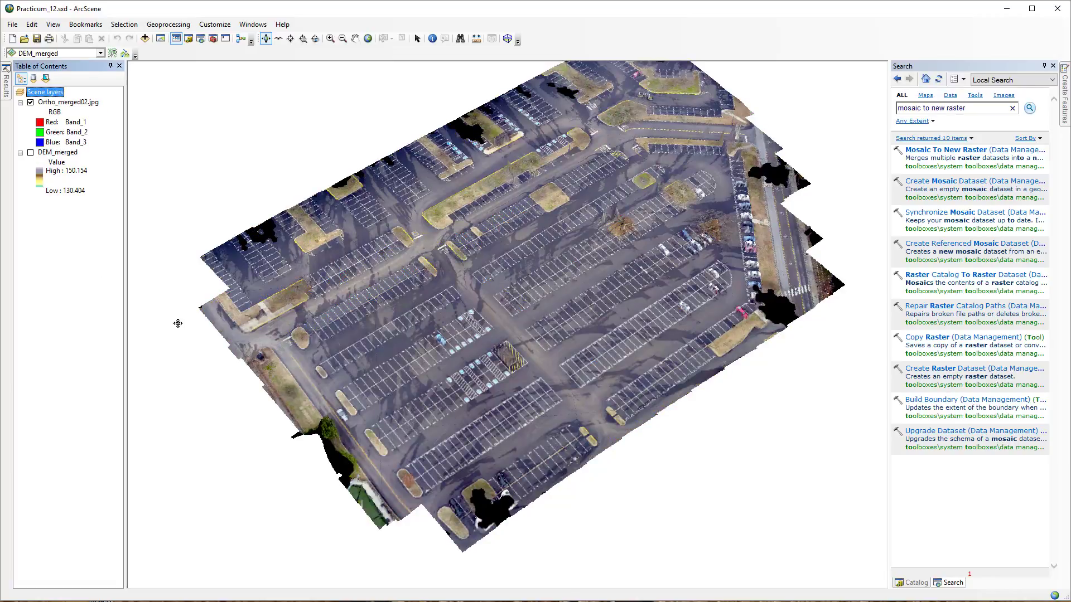
drag(459, 513, 614, 371)
scroll(541, 280, up, 3)
scroll(509, 279, down, 8)
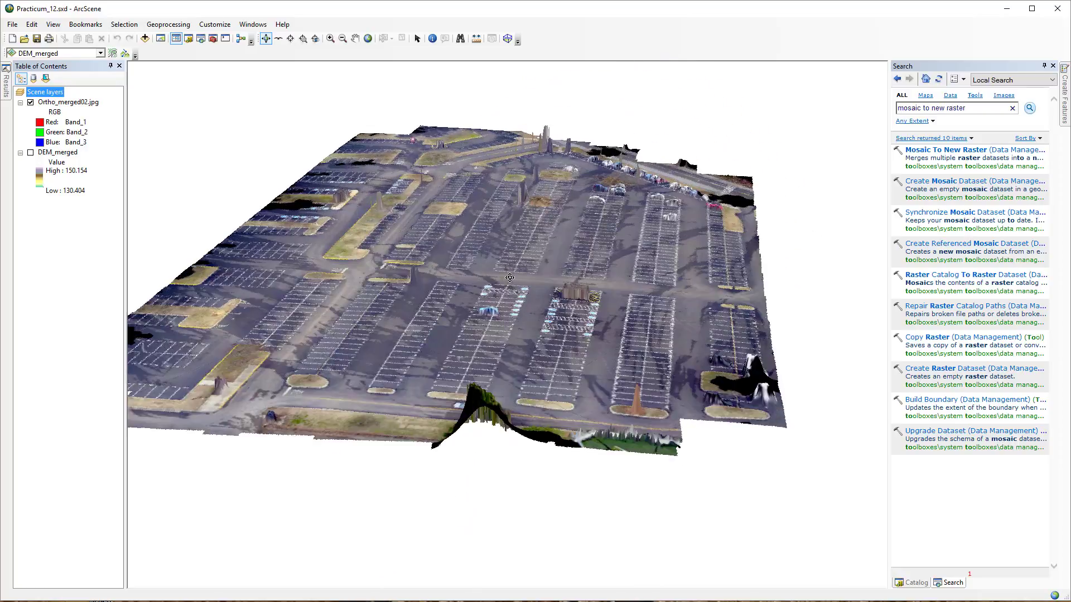
drag(505, 350, 630, 343)
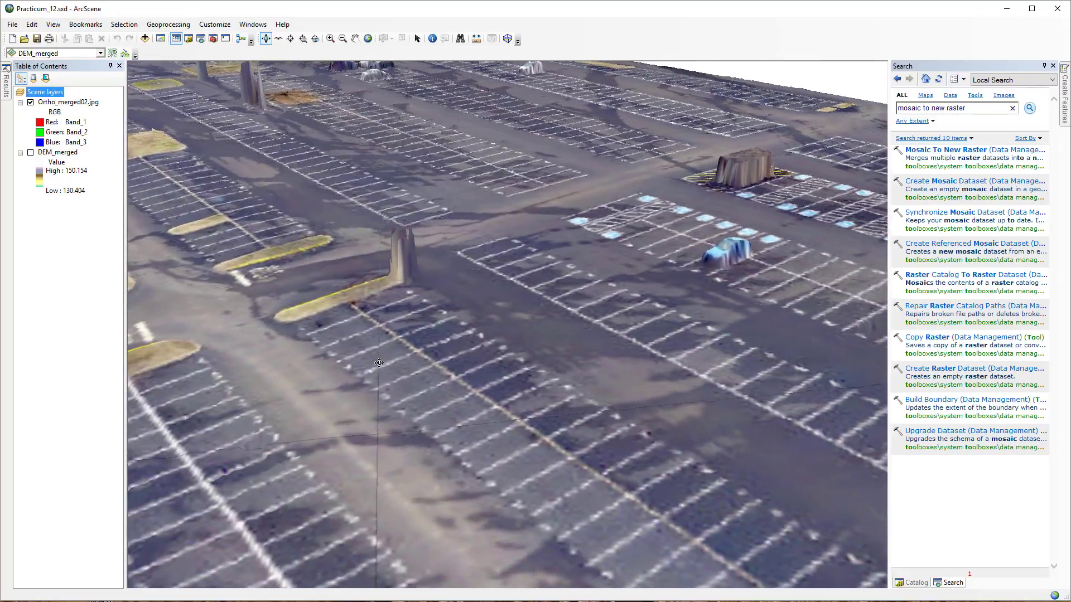
drag(446, 335, 558, 343)
drag(382, 348, 457, 414)
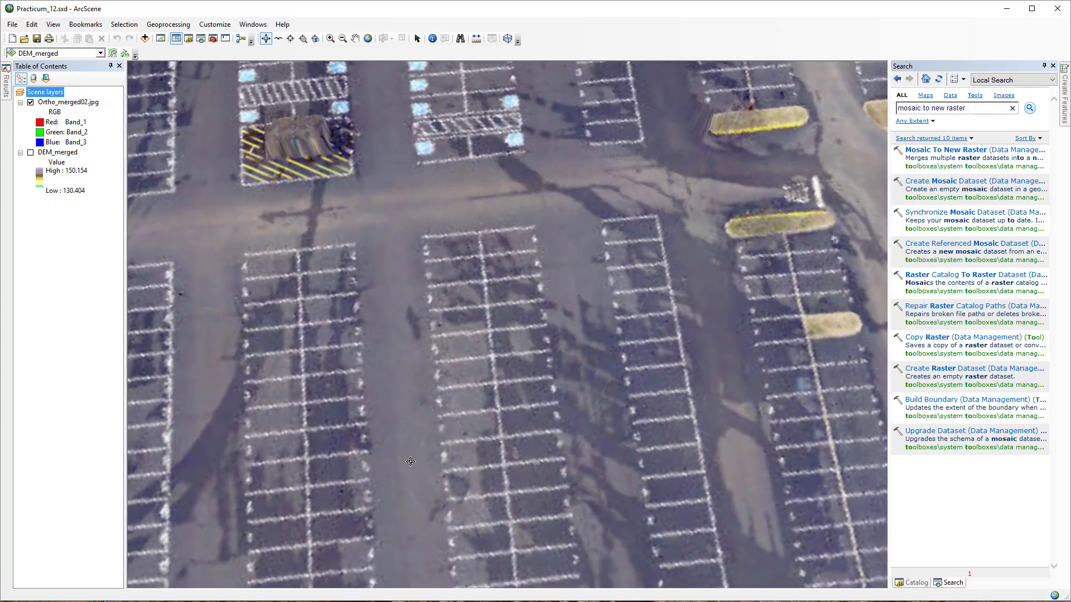
scroll(457, 413, down, 5)
scroll(457, 413, up, 5)
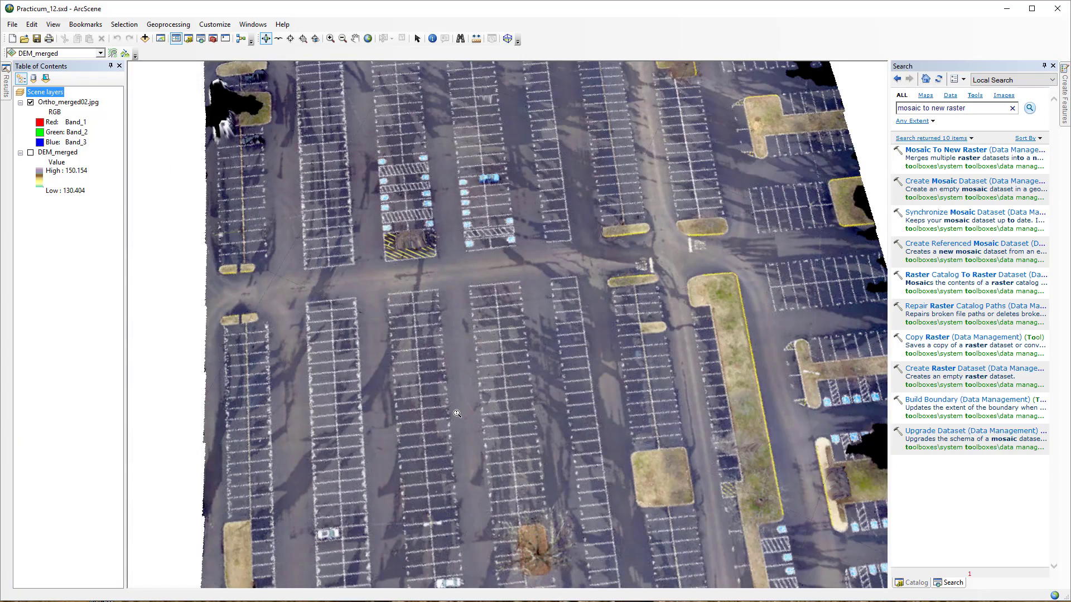
Step: Raise the quality enhancement for raster images of the Ortho_merged02.jpg layer two notches toward High and check the parking stripes up close
click(72, 103)
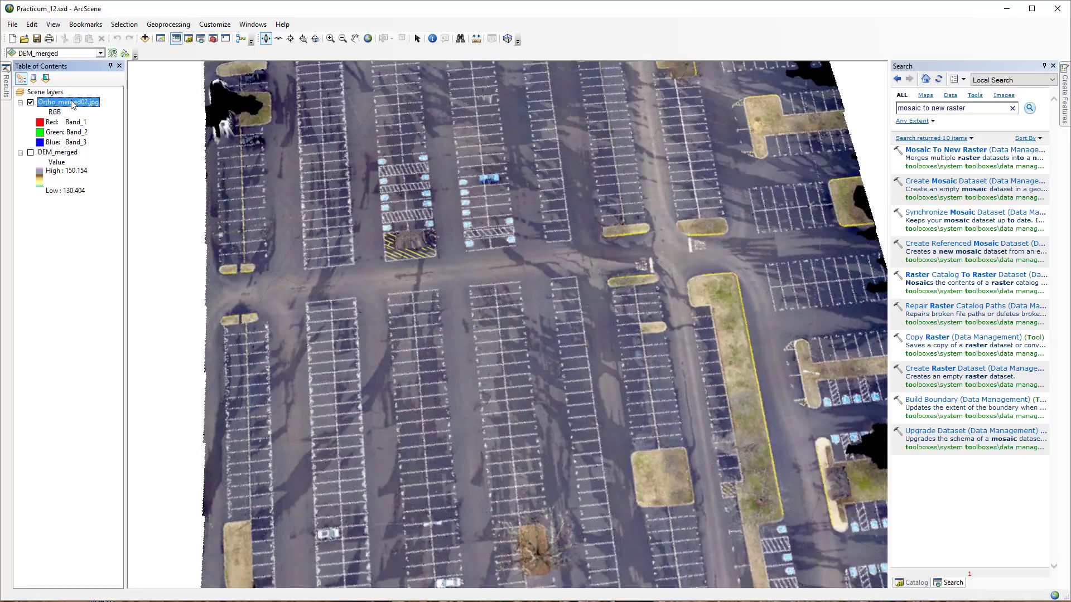
right_click(77, 105)
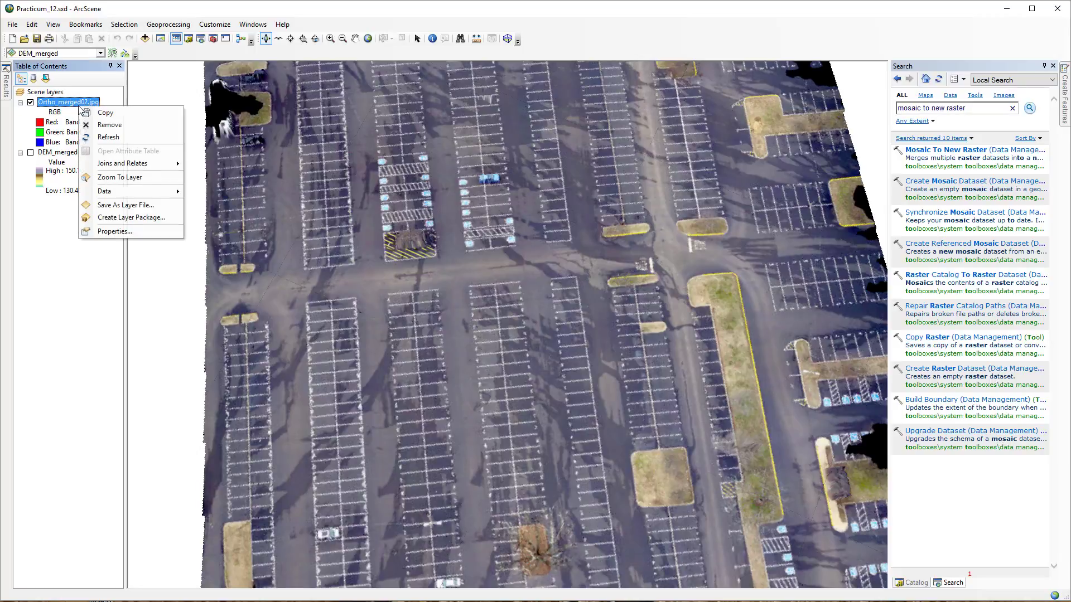
click(125, 235)
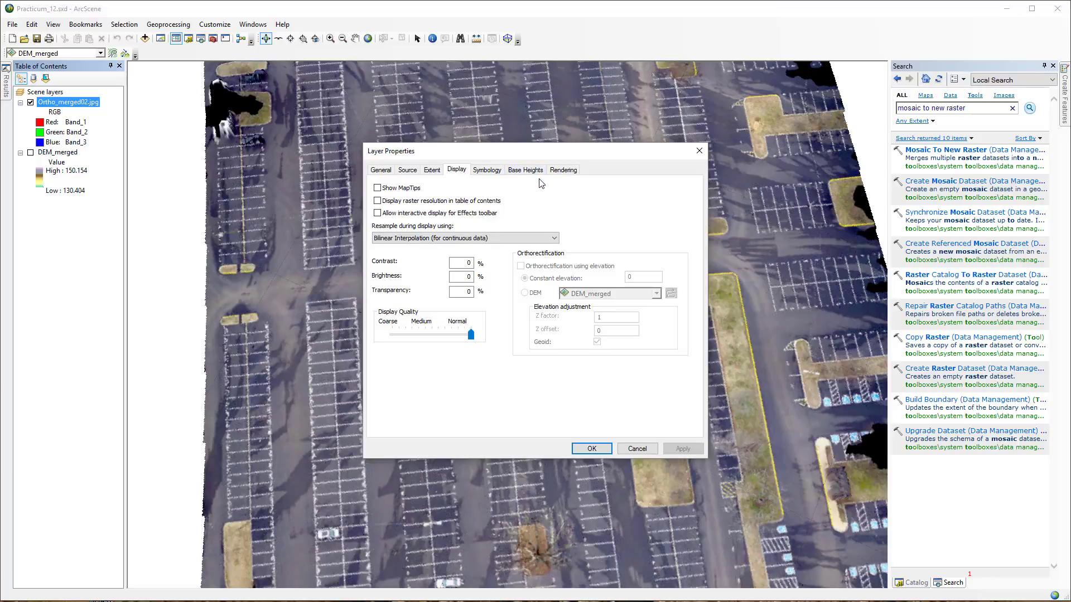
click(572, 170)
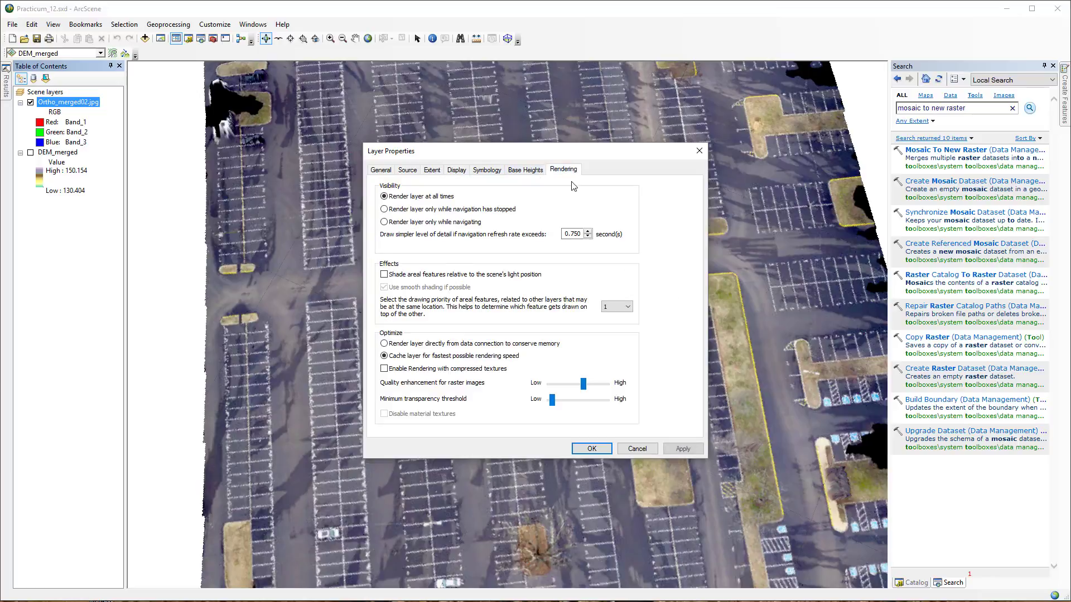
click(592, 385)
click(597, 385)
click(682, 449)
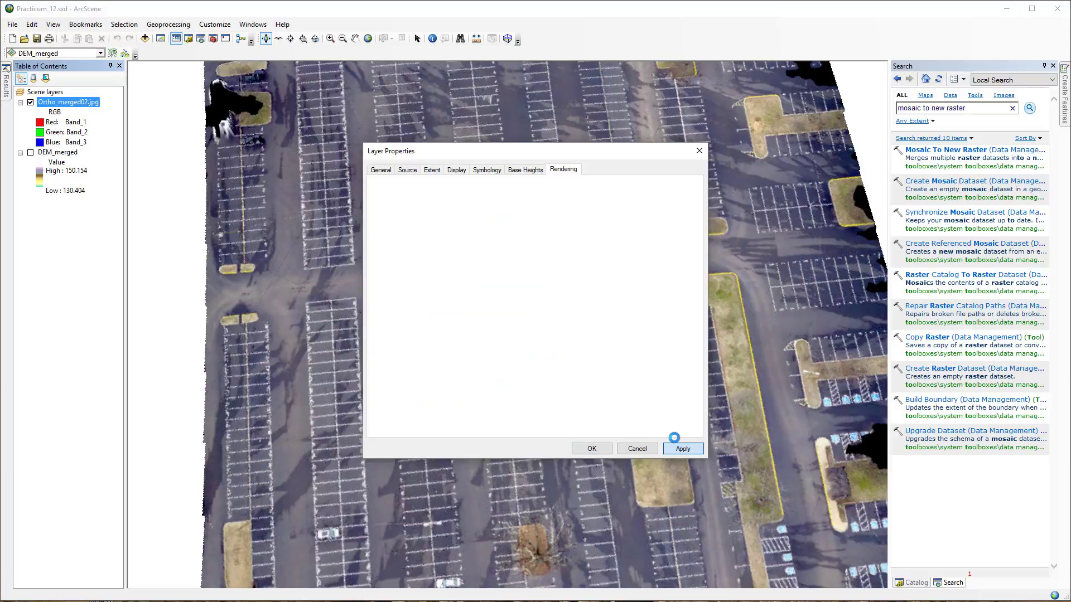
click(590, 449)
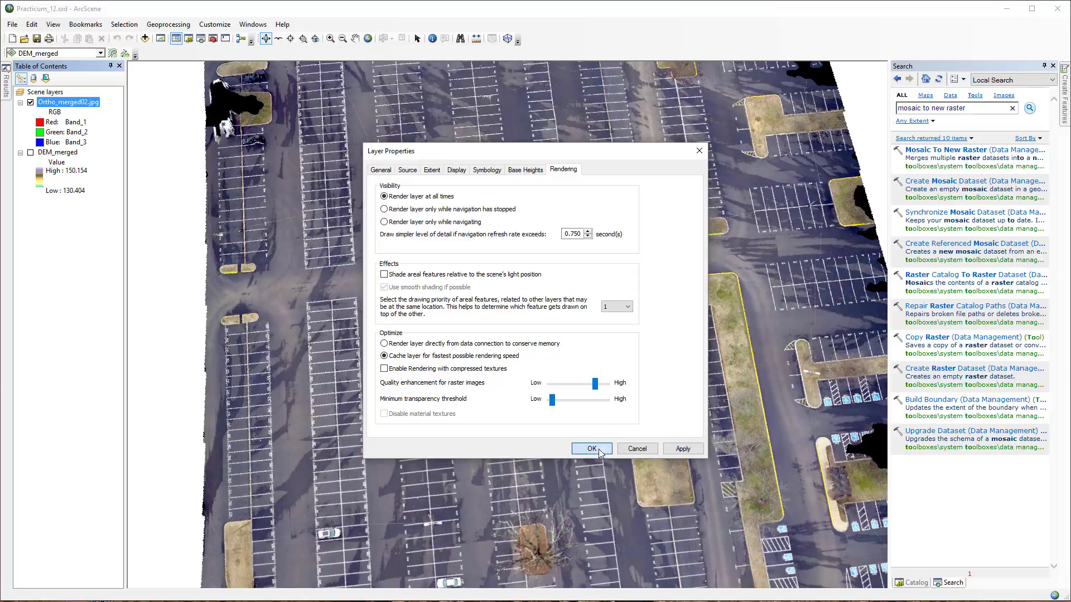
scroll(520, 435, up, 4)
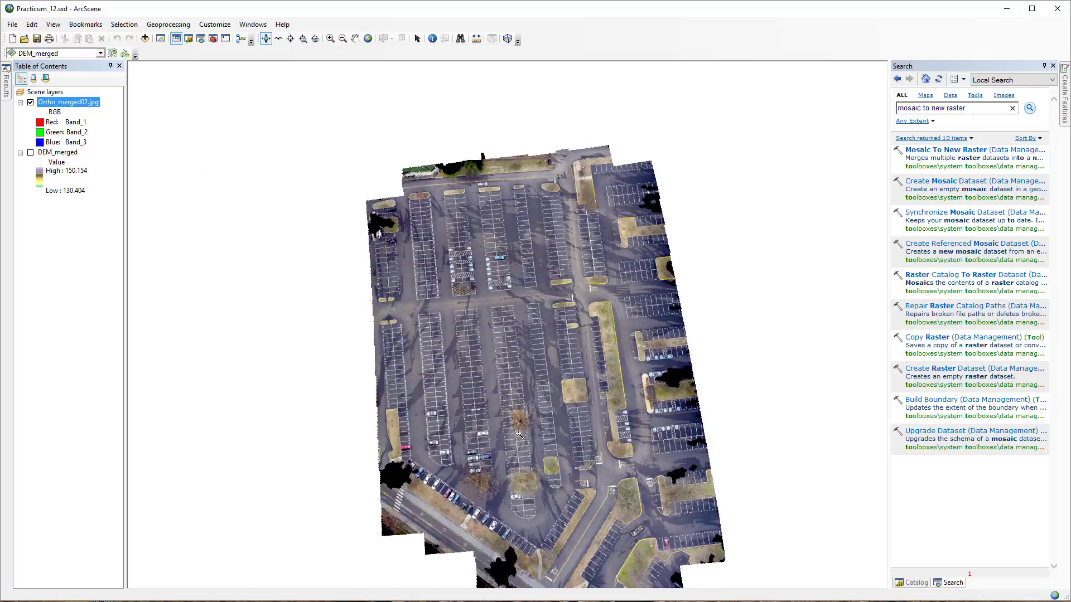
scroll(523, 429, down, 12)
scroll(523, 430, up, 3)
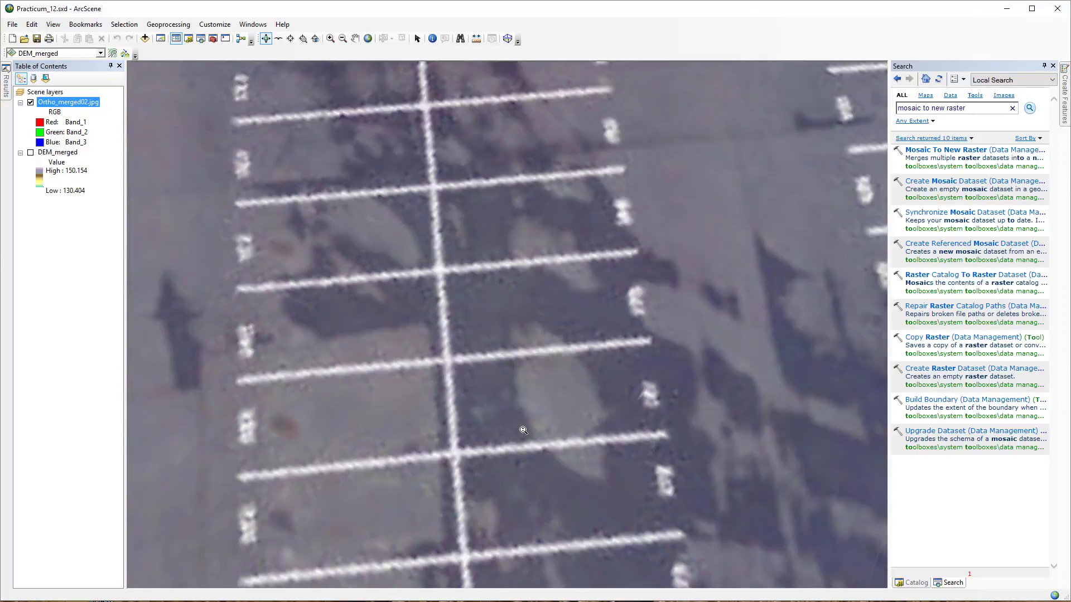
Step: Set the raster resolution of the orthomosaic's base surface to 2000 rows and apply the layer properties
double_click(77, 107)
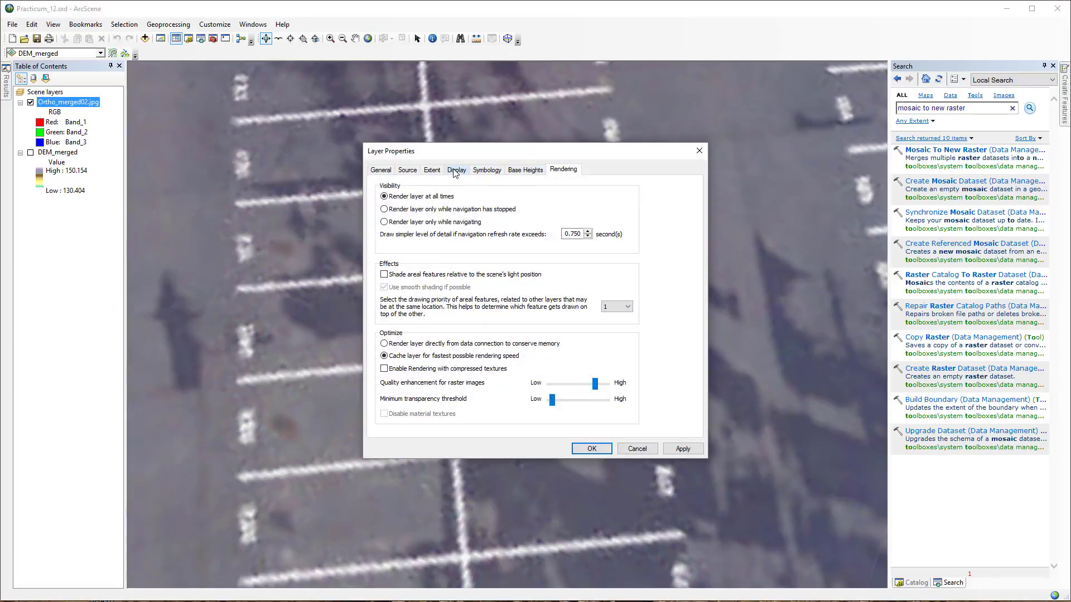
click(514, 175)
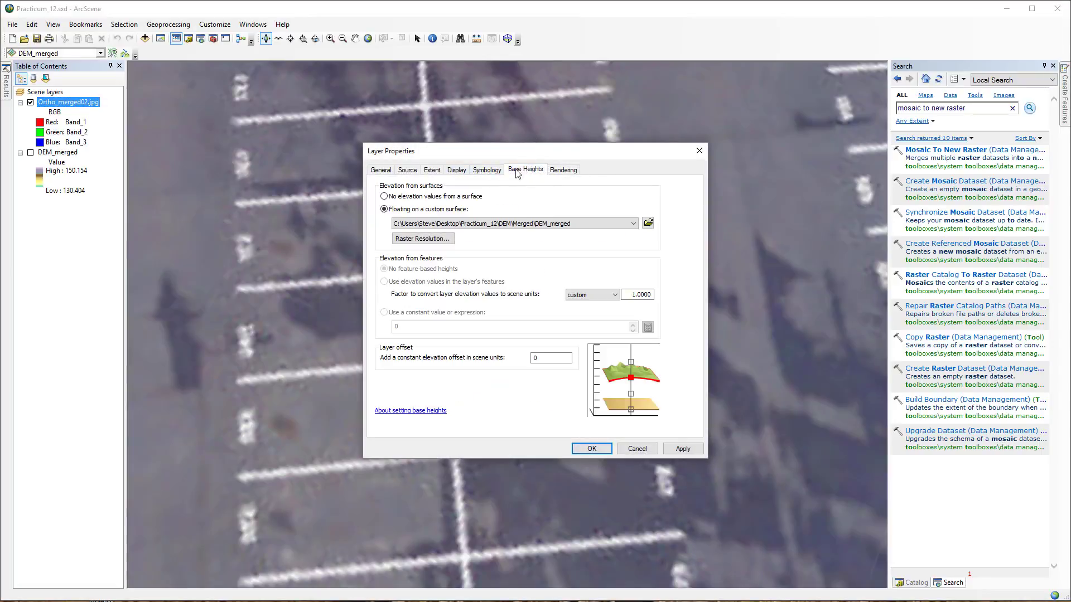
click(436, 240)
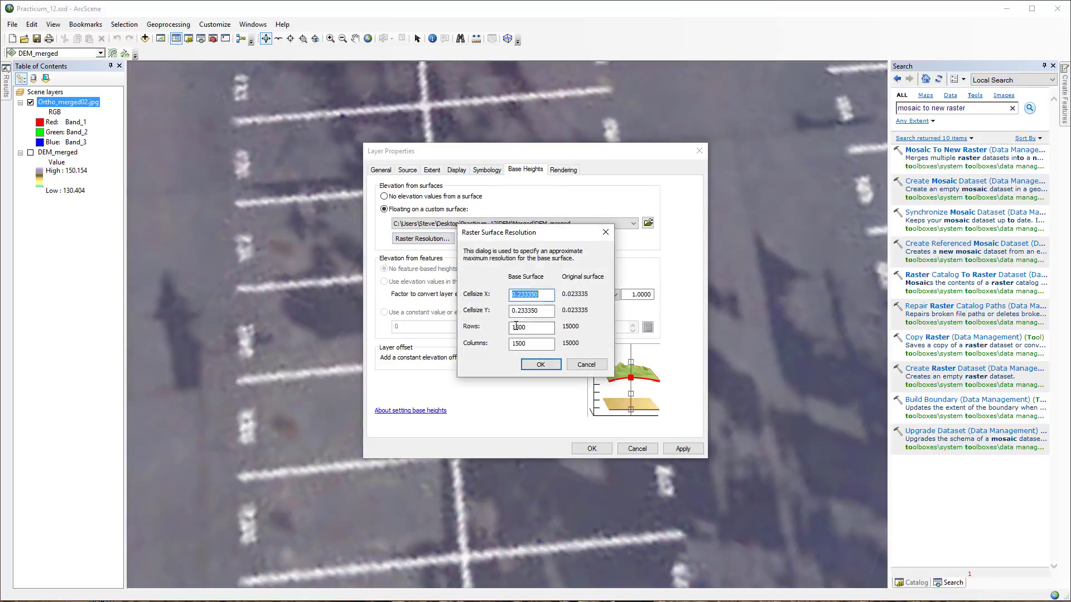
double_click(541, 329)
text(2000)
click(533, 363)
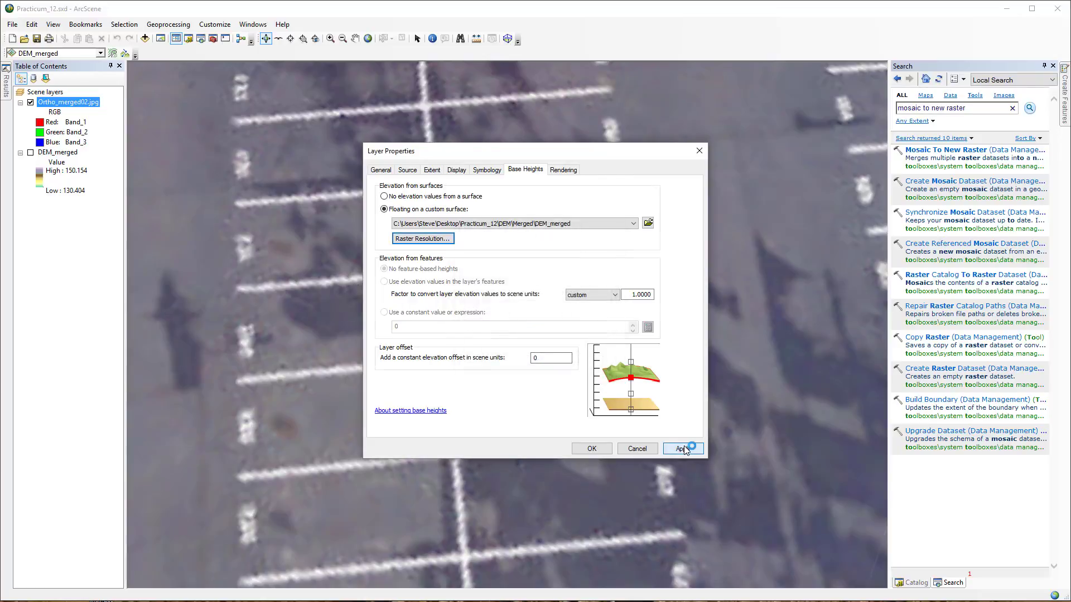
click(676, 448)
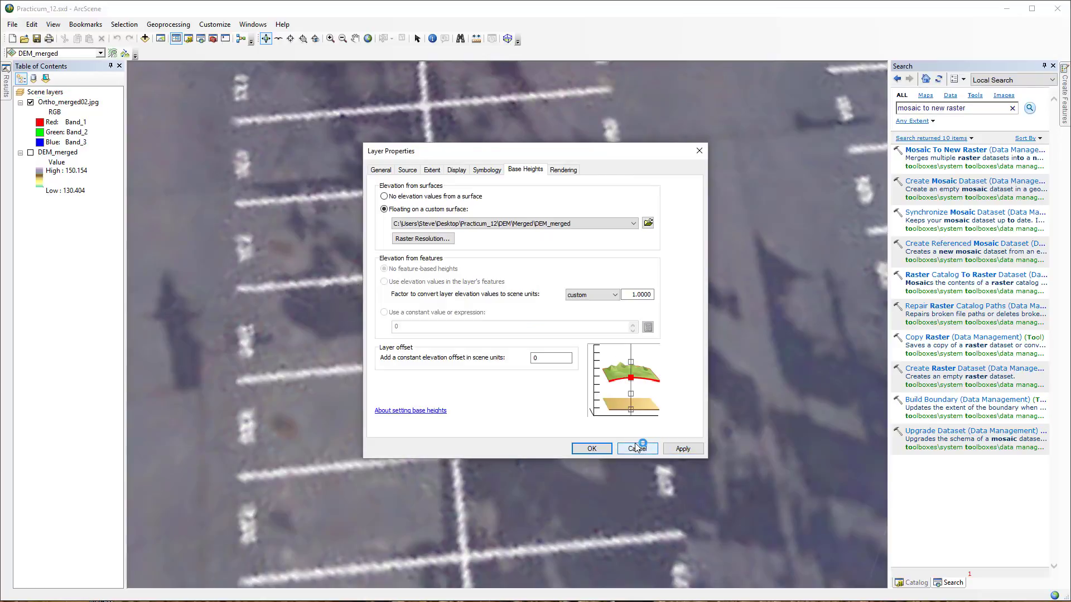
click(590, 449)
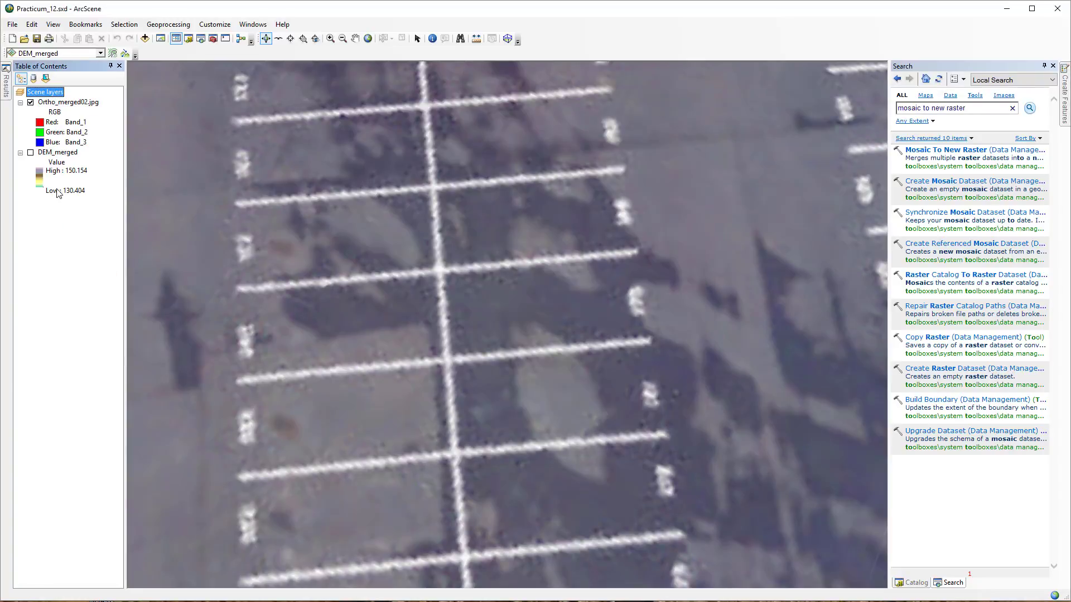
Step: Raise the Ortho_merged02.jpg layer's quality enhancement for raster images step by step to the highest setting, applying each change
right_click(70, 104)
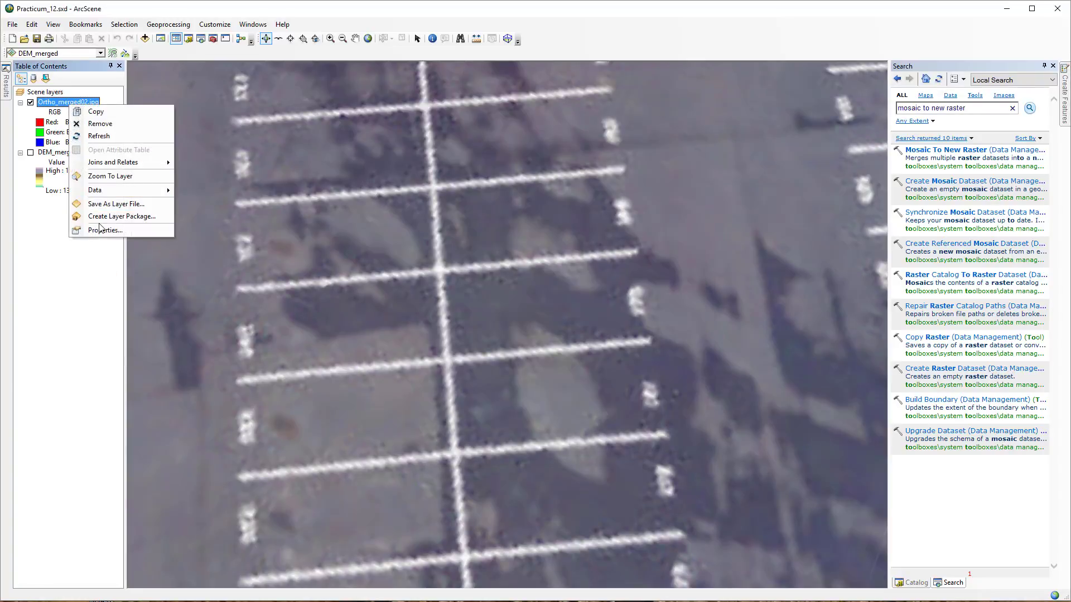
click(161, 239)
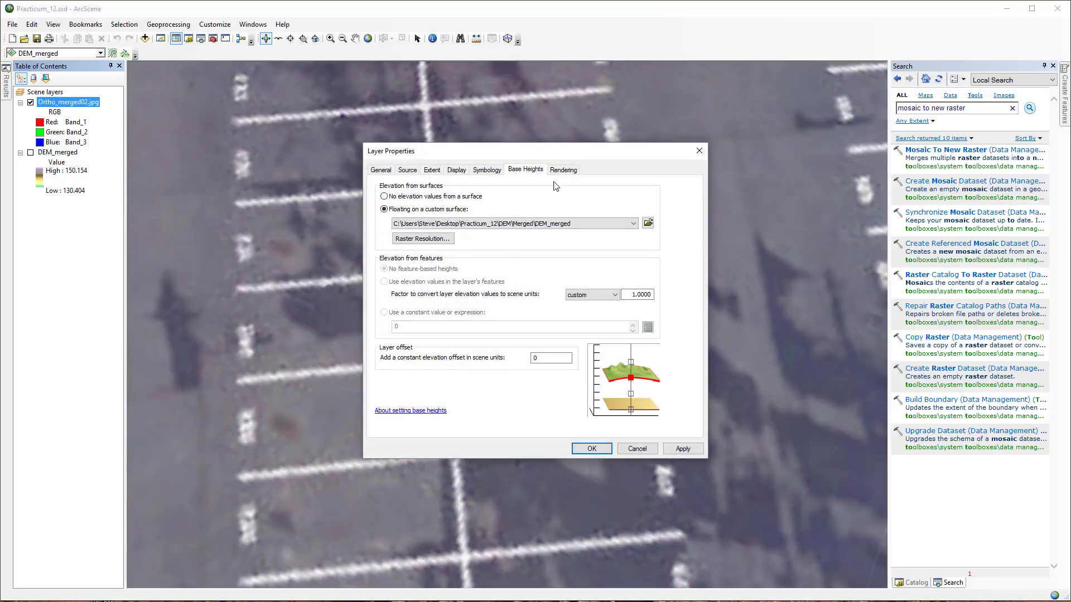
click(561, 171)
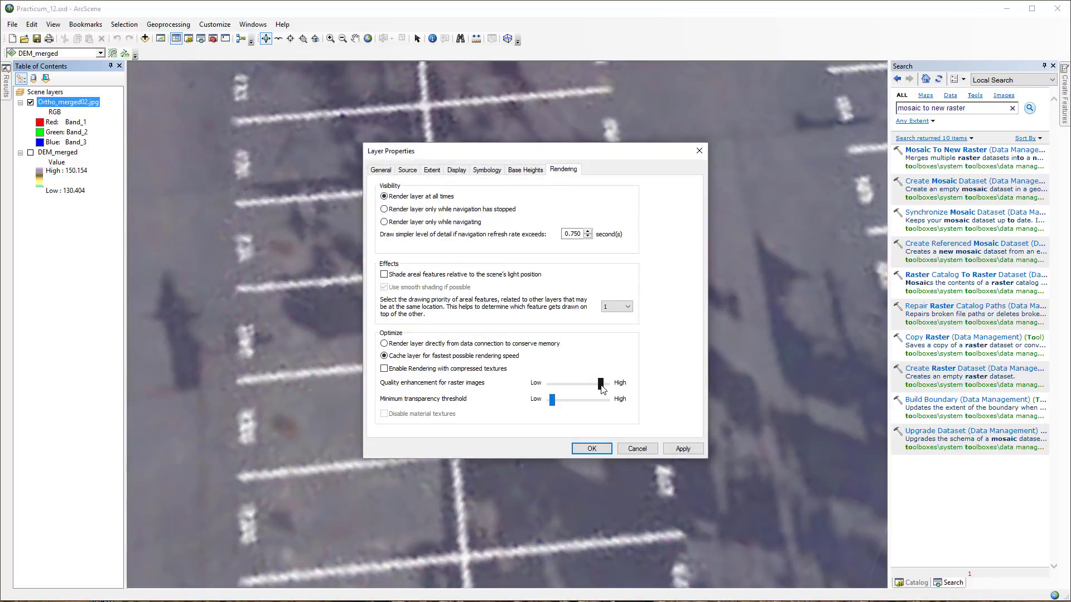
click(684, 449)
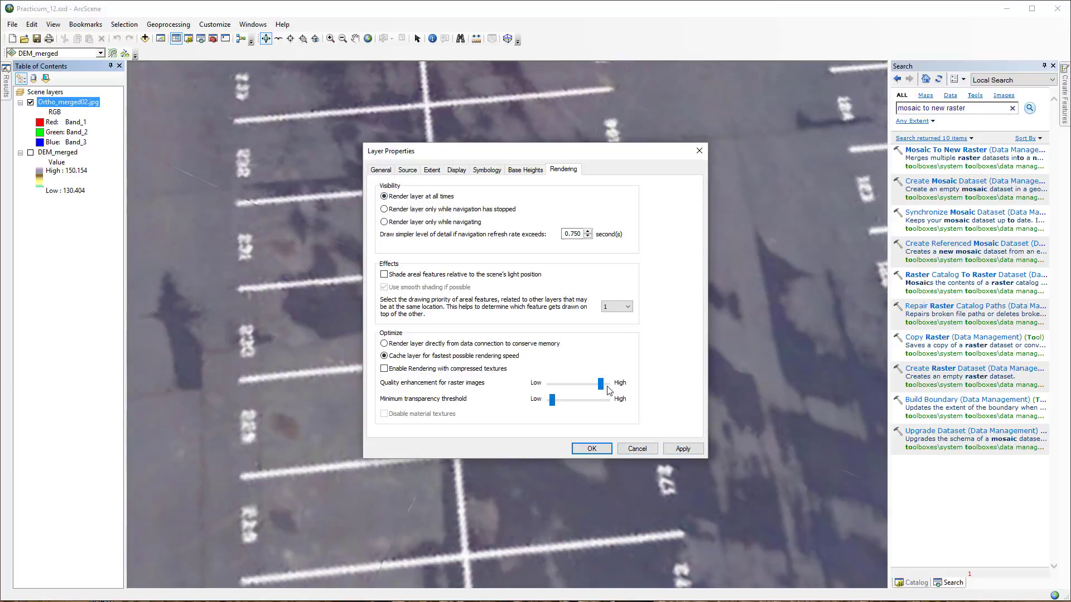
click(682, 449)
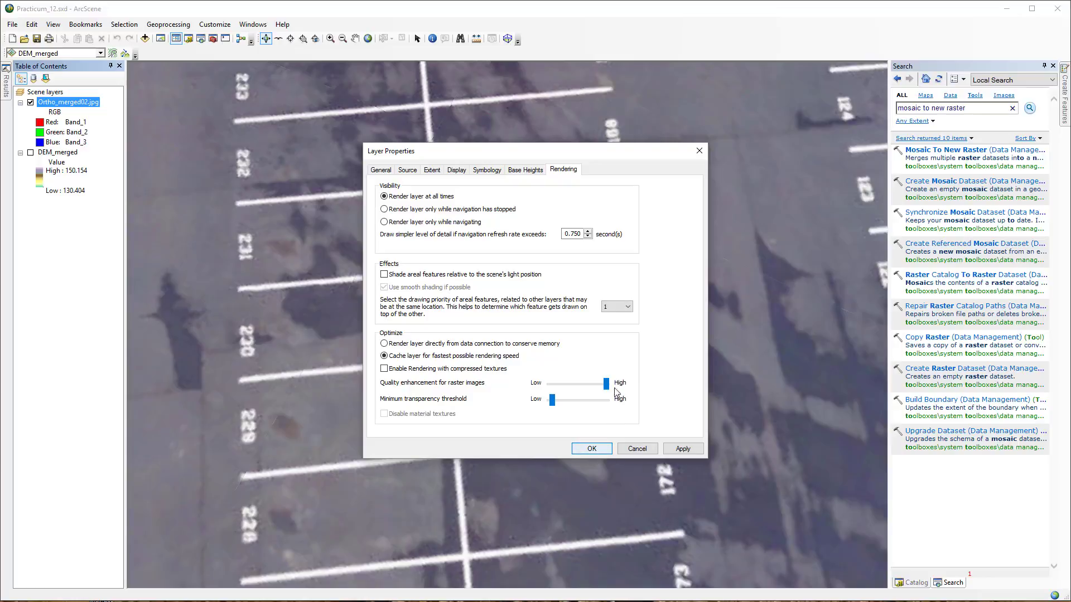
click(675, 450)
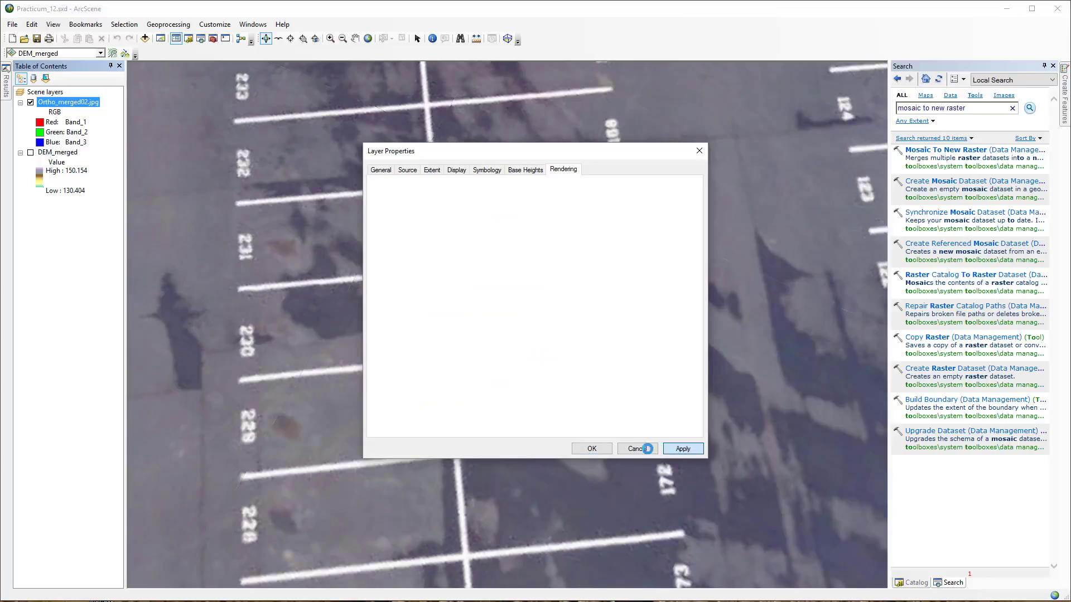
click(594, 448)
Step: Collapse the legends of the Ortho_merged02.jpg and DEM_merged layers
right_click(53, 104)
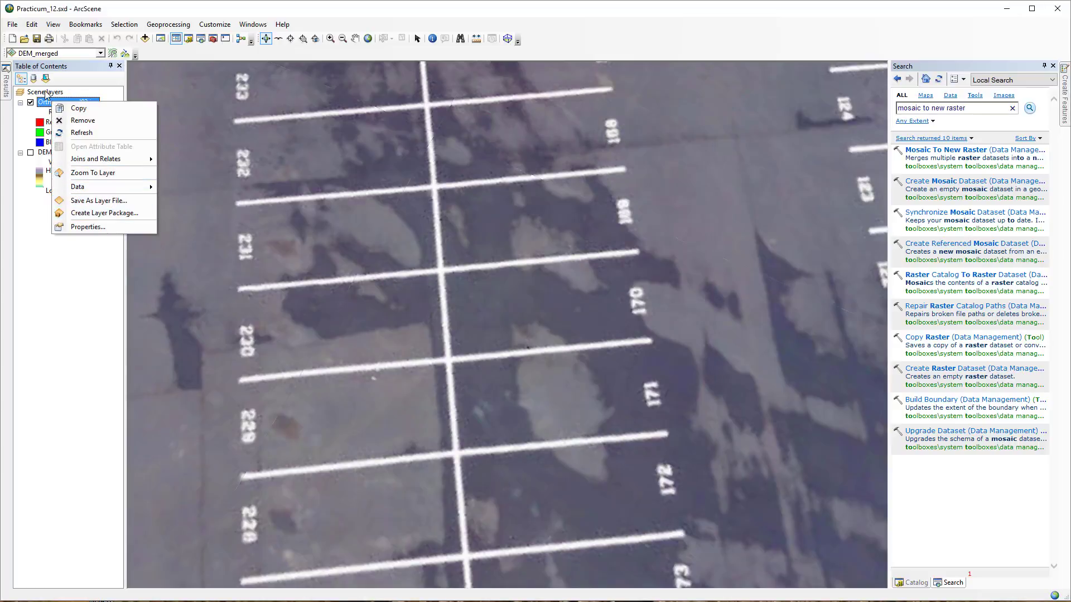
click(20, 104)
click(20, 113)
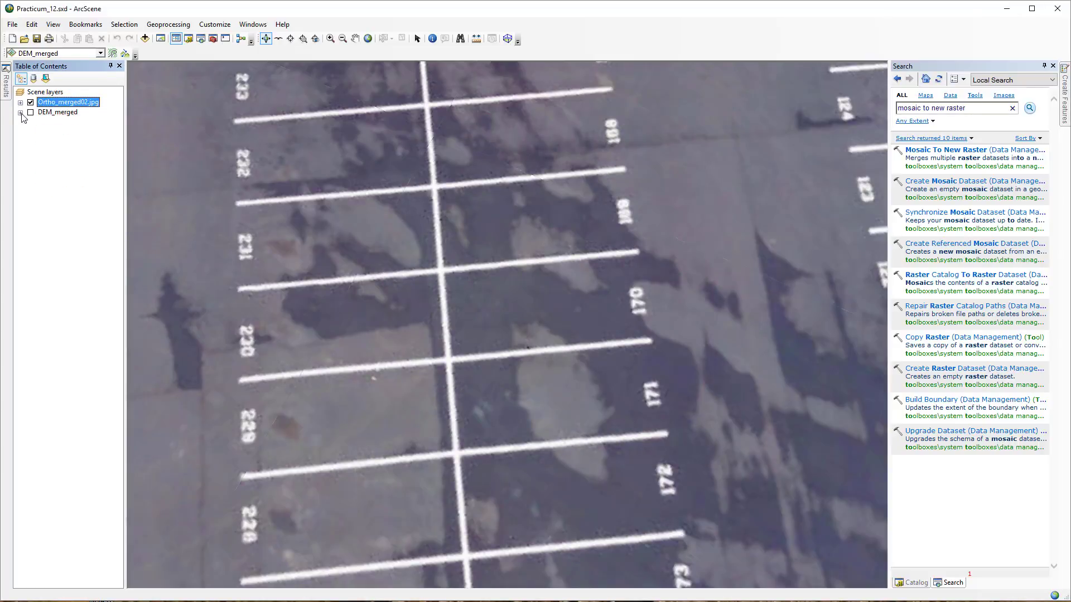
Step: Set the scene's vertical exaggeration to 1.5 and check the relief of the draped surface in profile
click(40, 93)
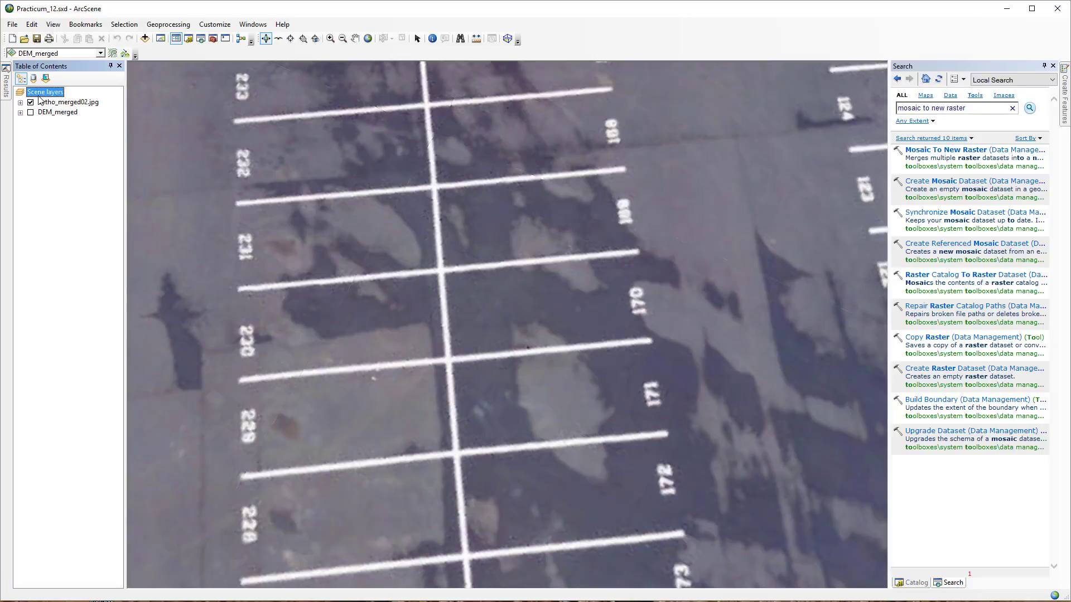
right_click(40, 94)
click(76, 143)
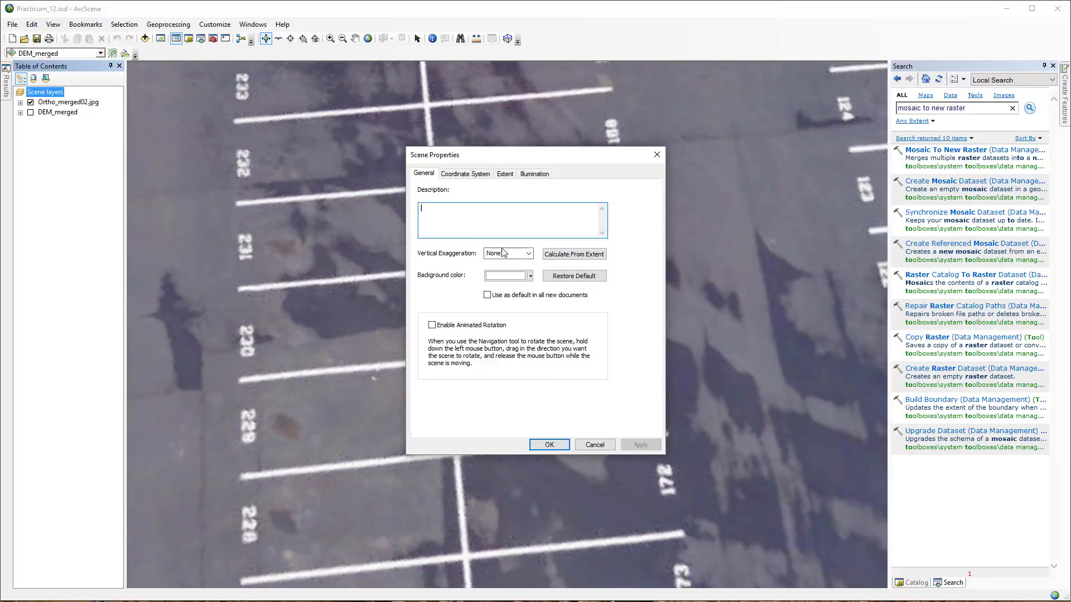
click(520, 254)
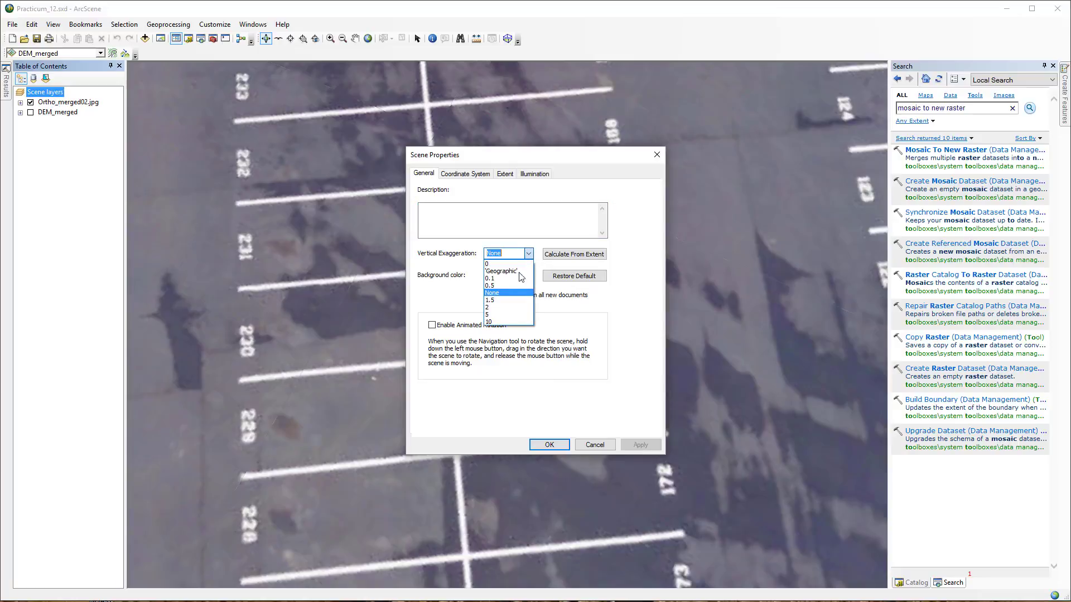
click(507, 300)
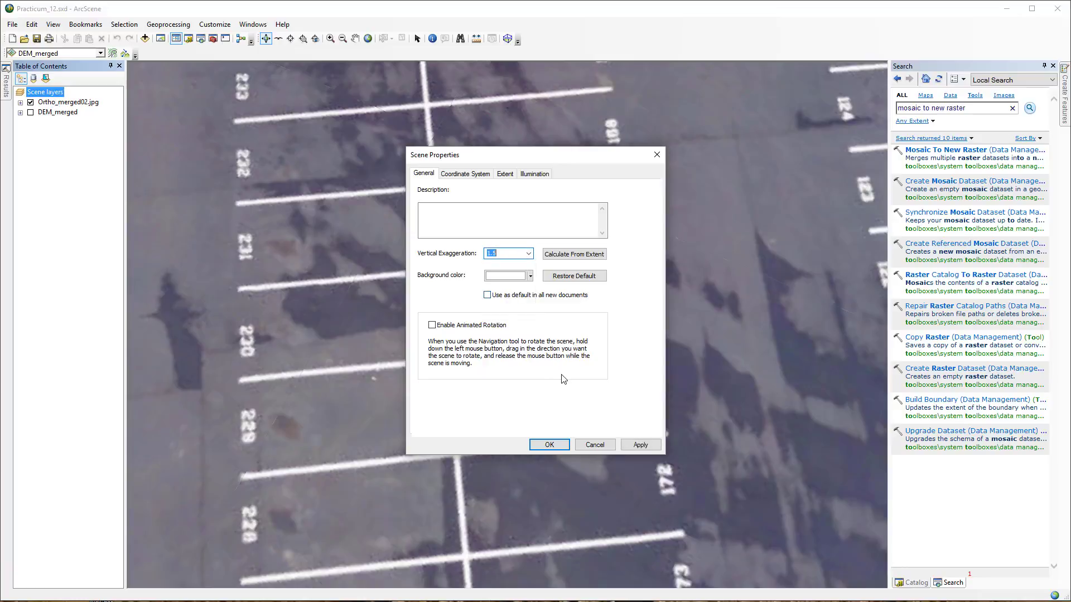
click(640, 445)
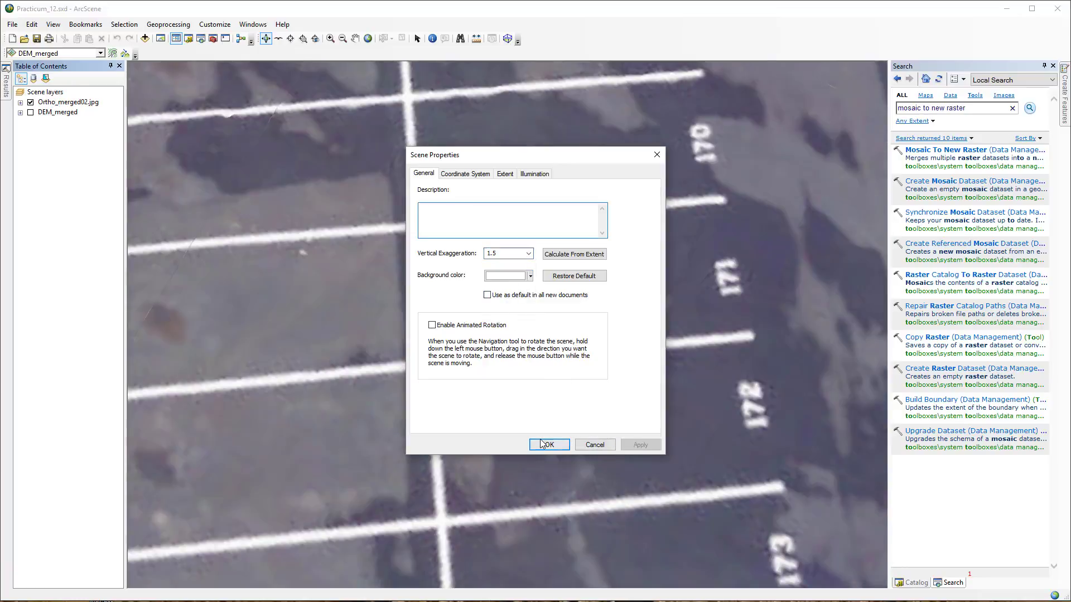
click(566, 444)
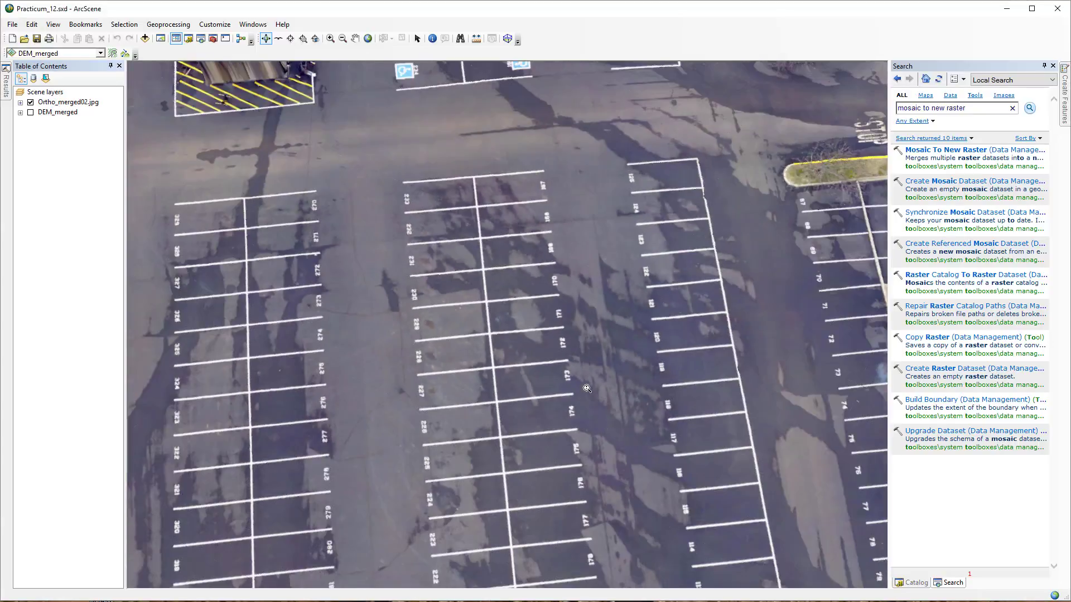
scroll(584, 406, down, 5)
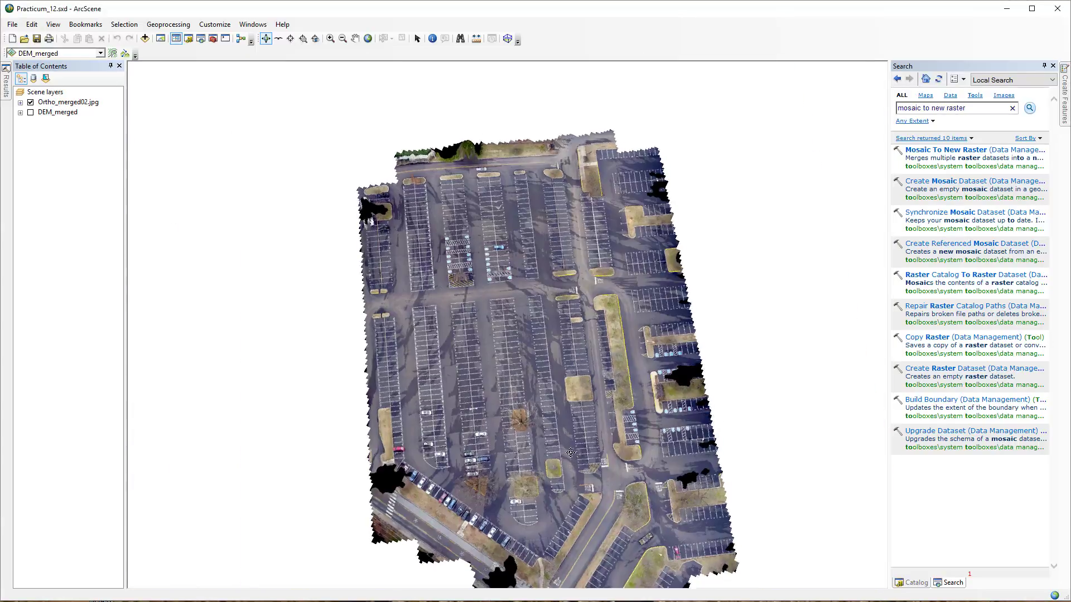
drag(582, 404, 276, 250)
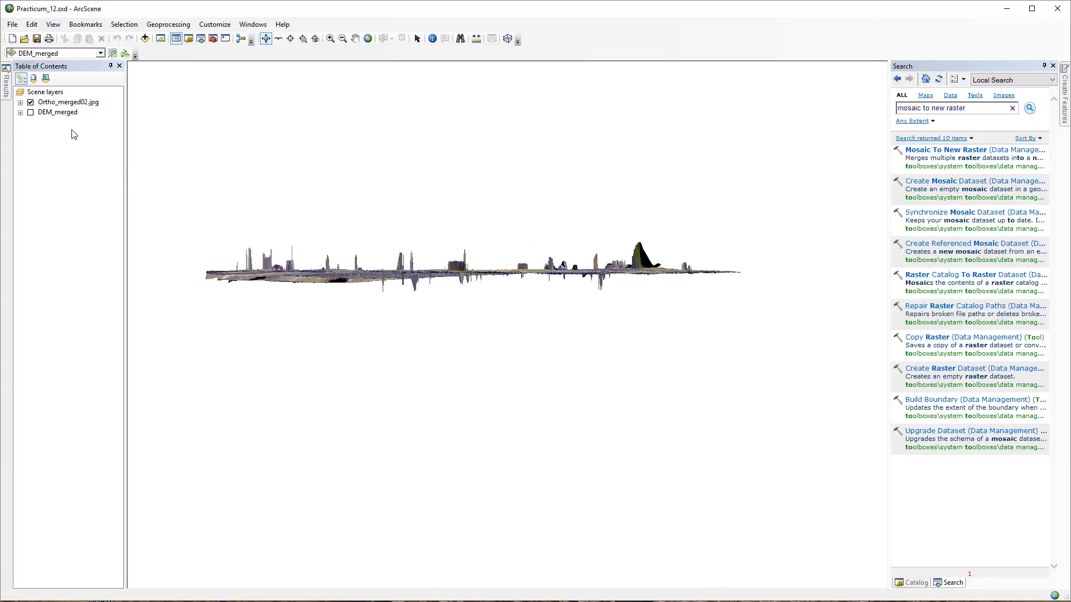
drag(399, 262, 390, 260)
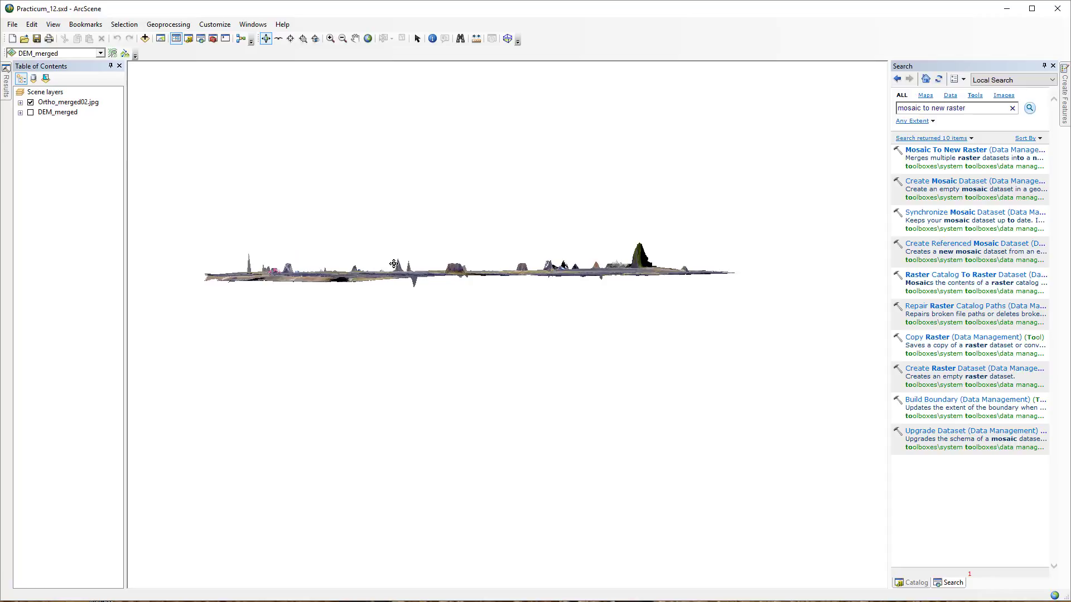
Step: Reset the scene's vertical exaggeration to None and check the whole draped parking lot obliquely
click(45, 92)
right_click(45, 92)
click(89, 139)
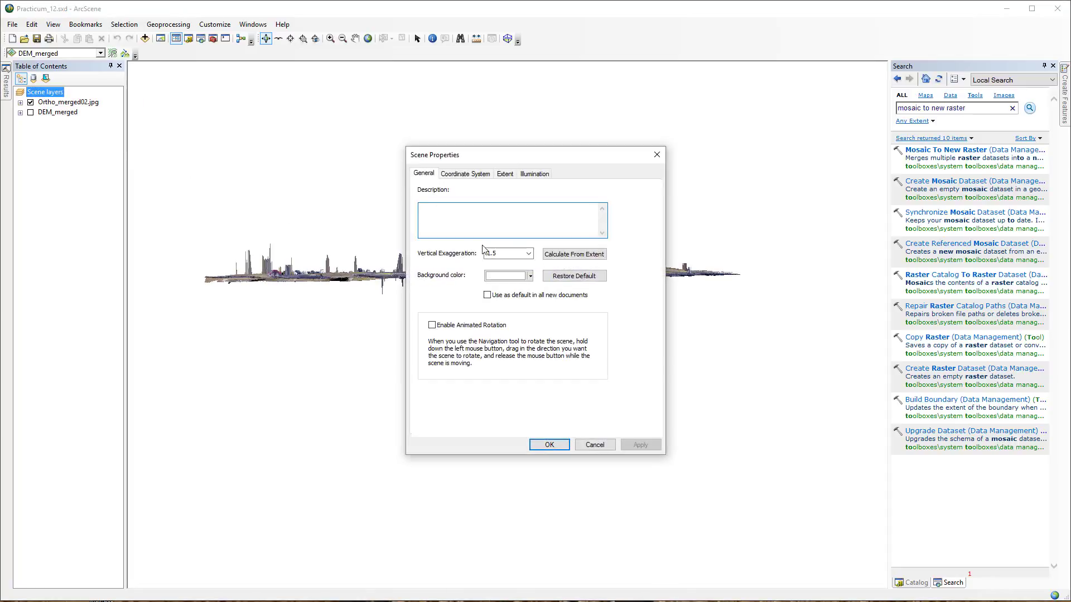
click(528, 253)
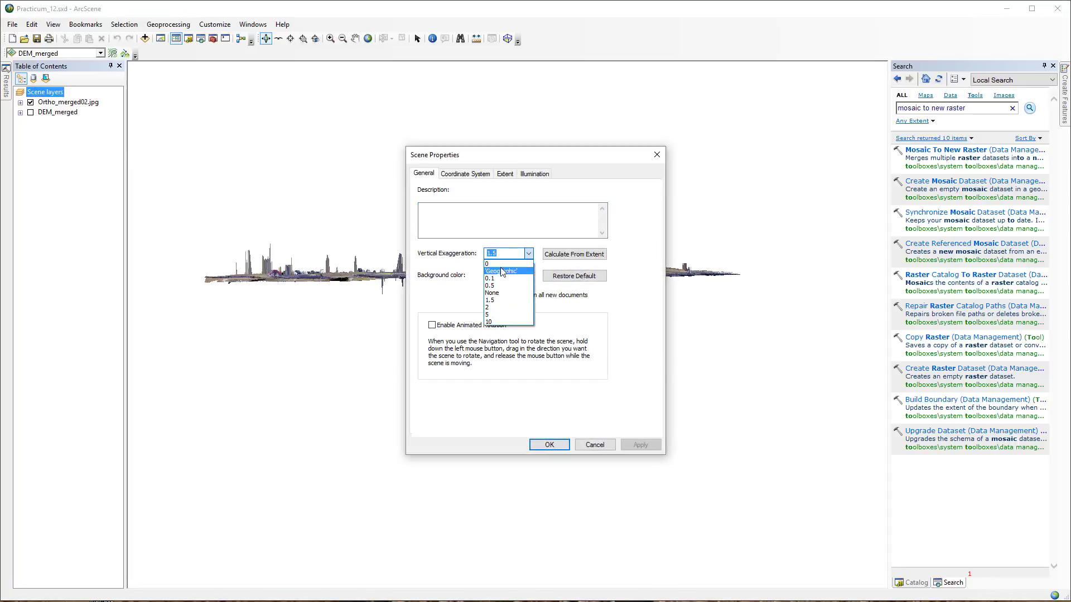
click(492, 292)
click(640, 445)
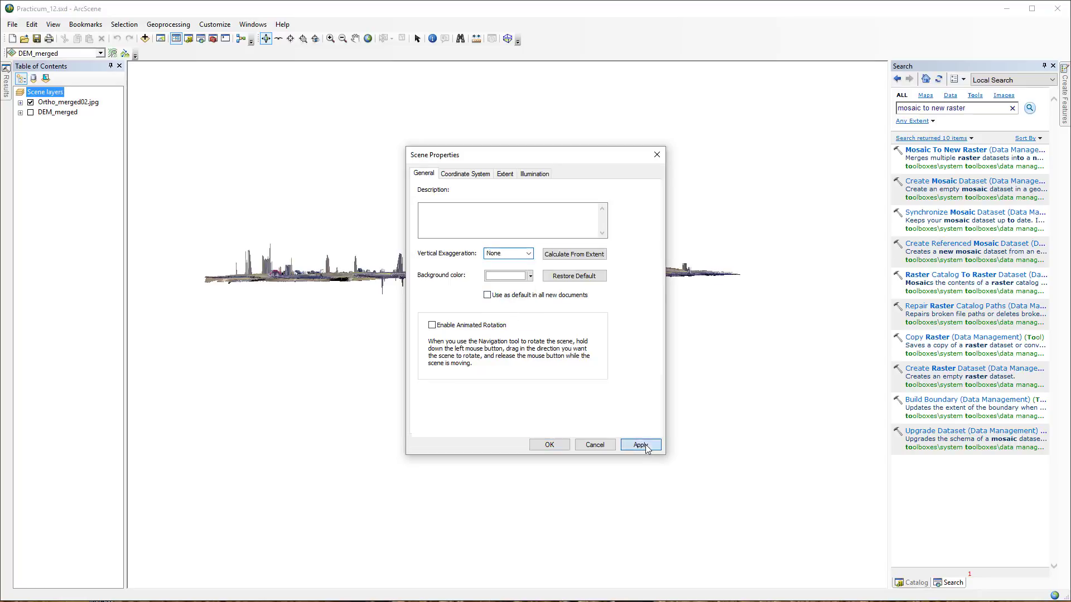
click(551, 445)
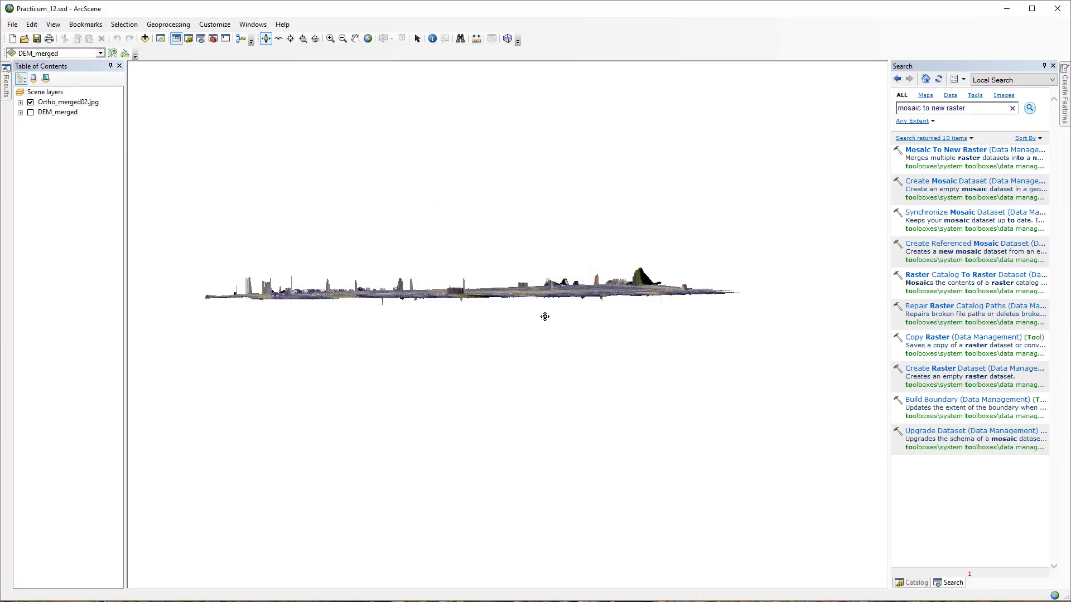
drag(435, 236, 518, 404)
right_drag(518, 404, 485, 313)
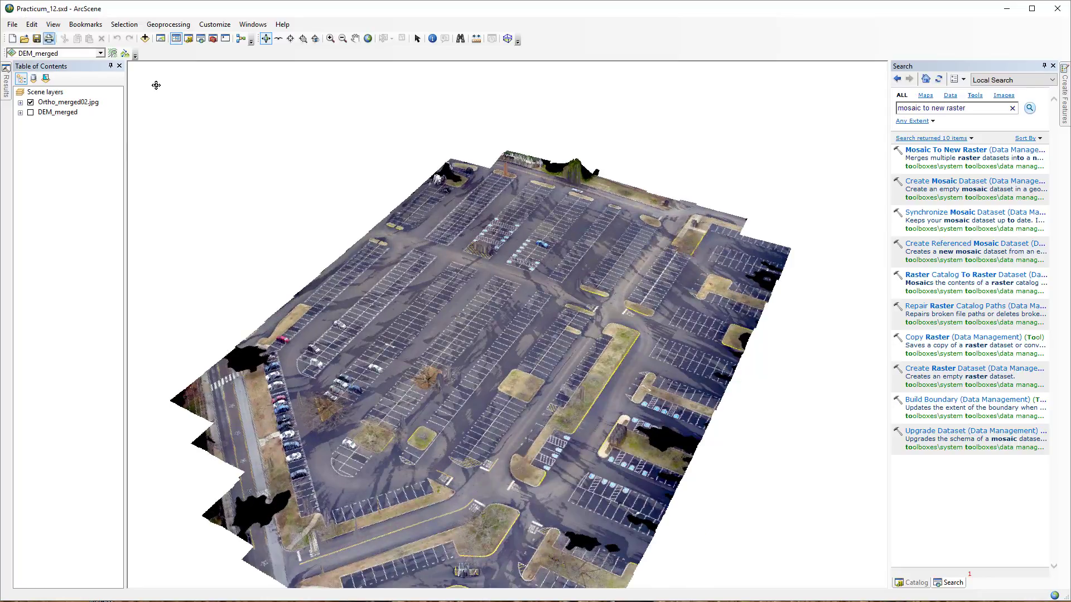